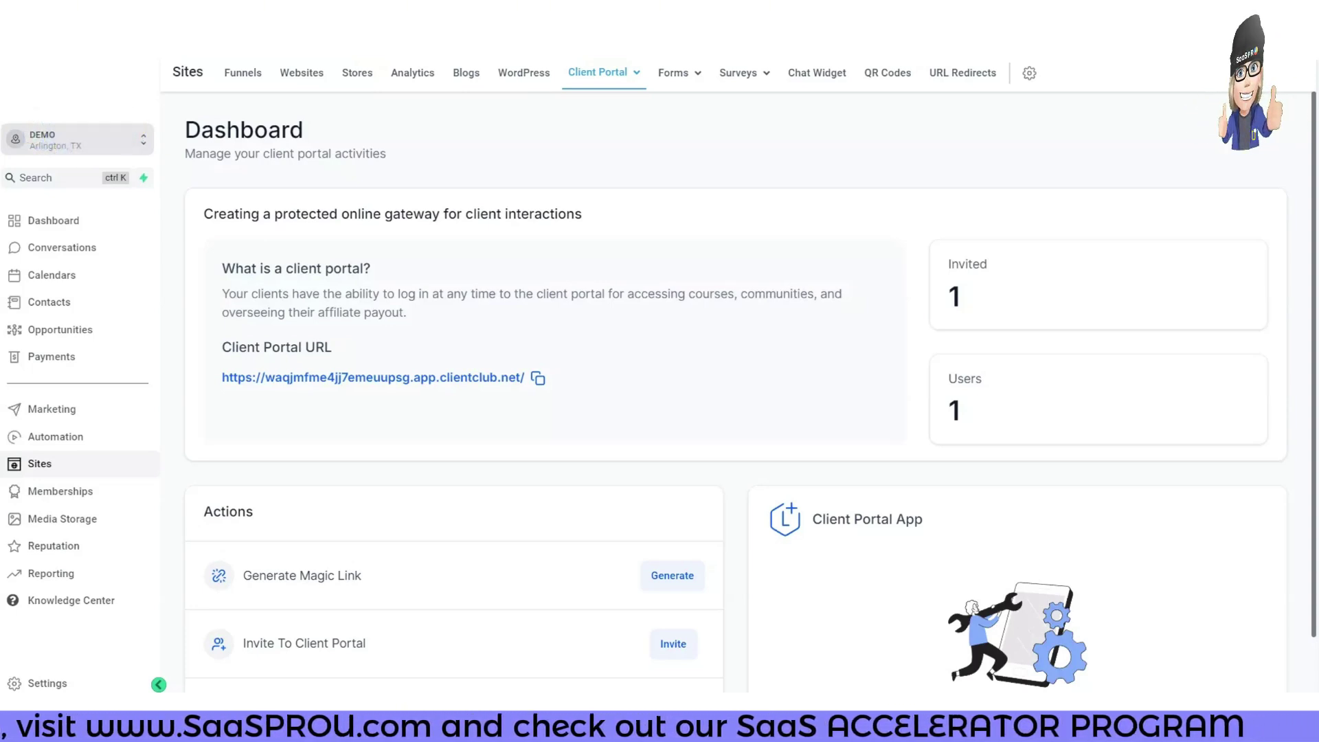
# - Examine the client portal dashboard's dialogs for generating a magic link, inviting a contact and sending a login email
pyautogui.click(605, 63)
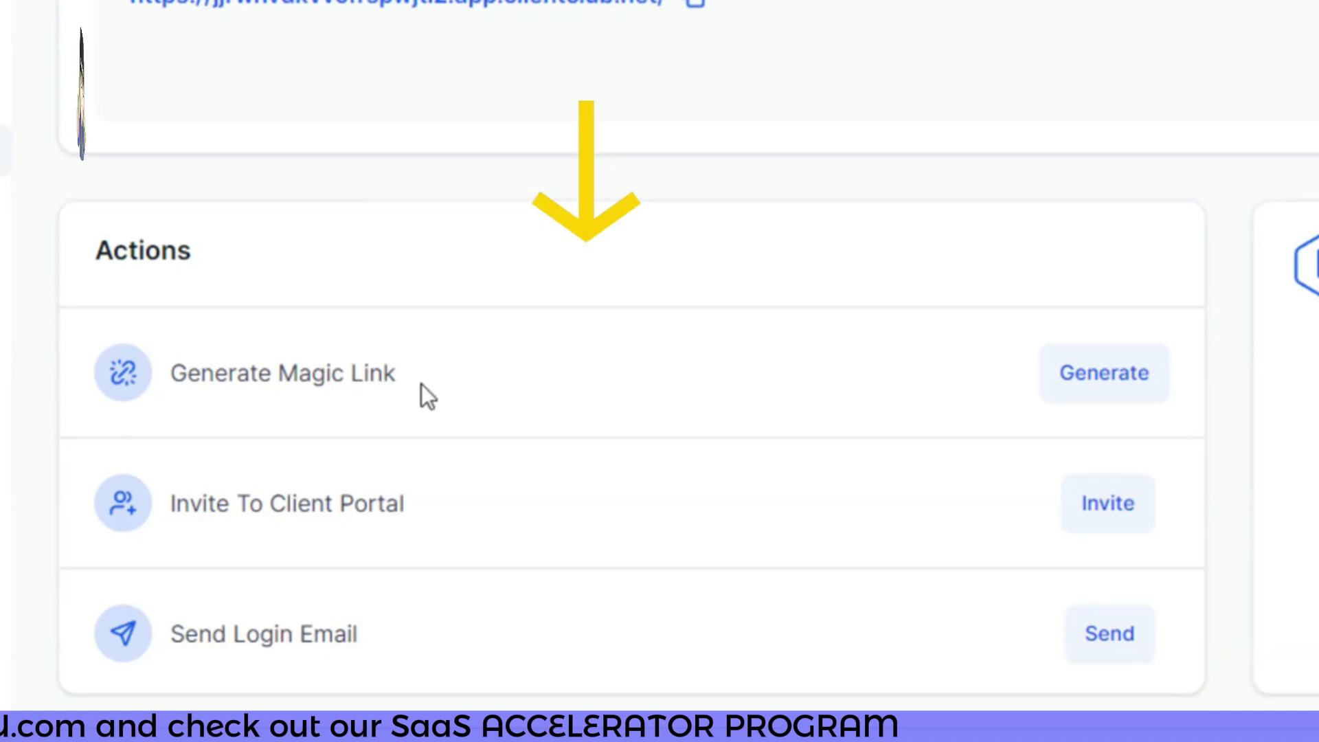
pyautogui.click(729, 515)
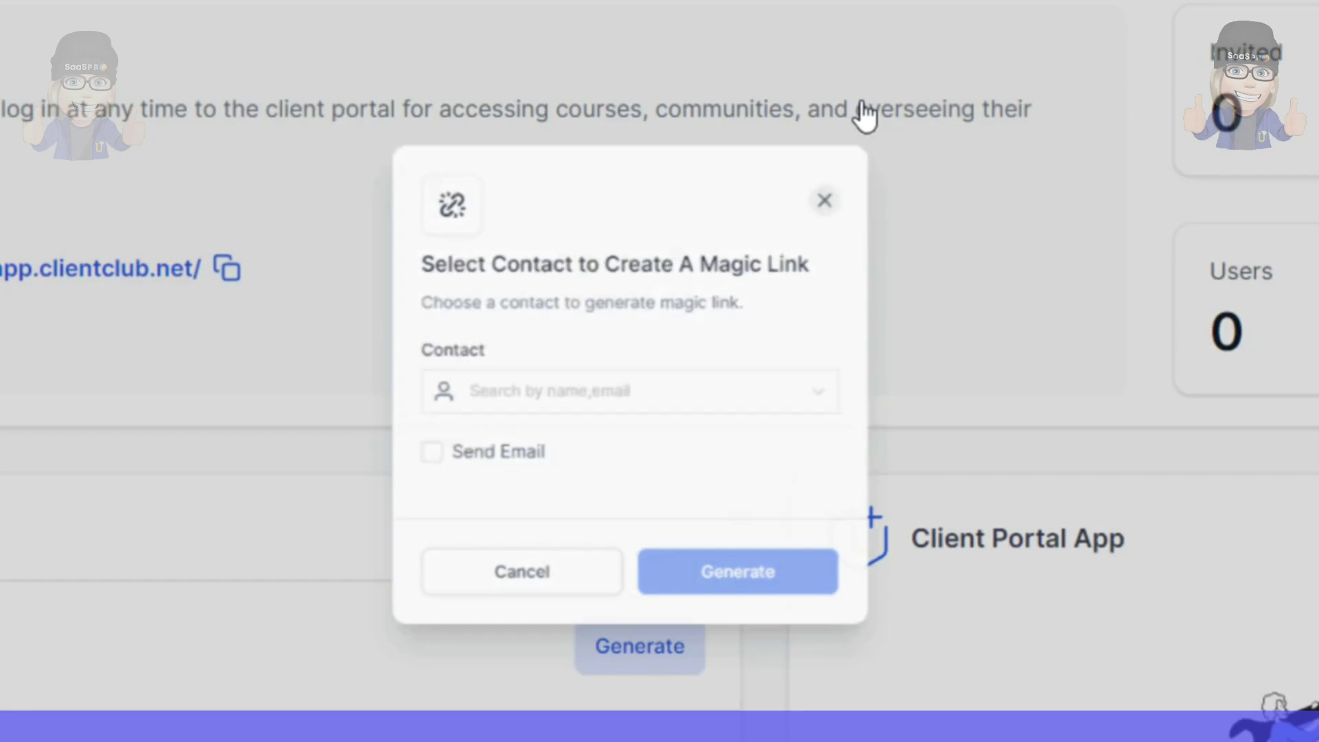
pyautogui.click(860, 101)
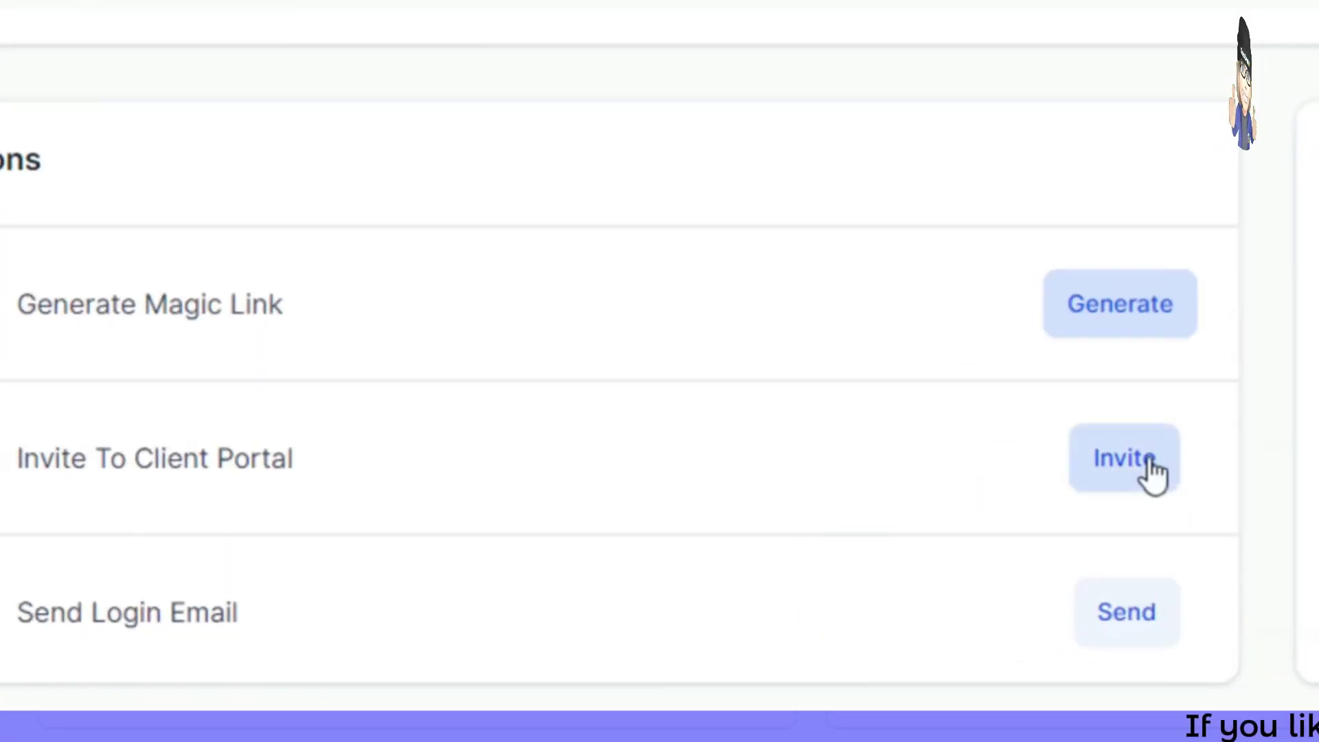
pyautogui.click(1145, 475)
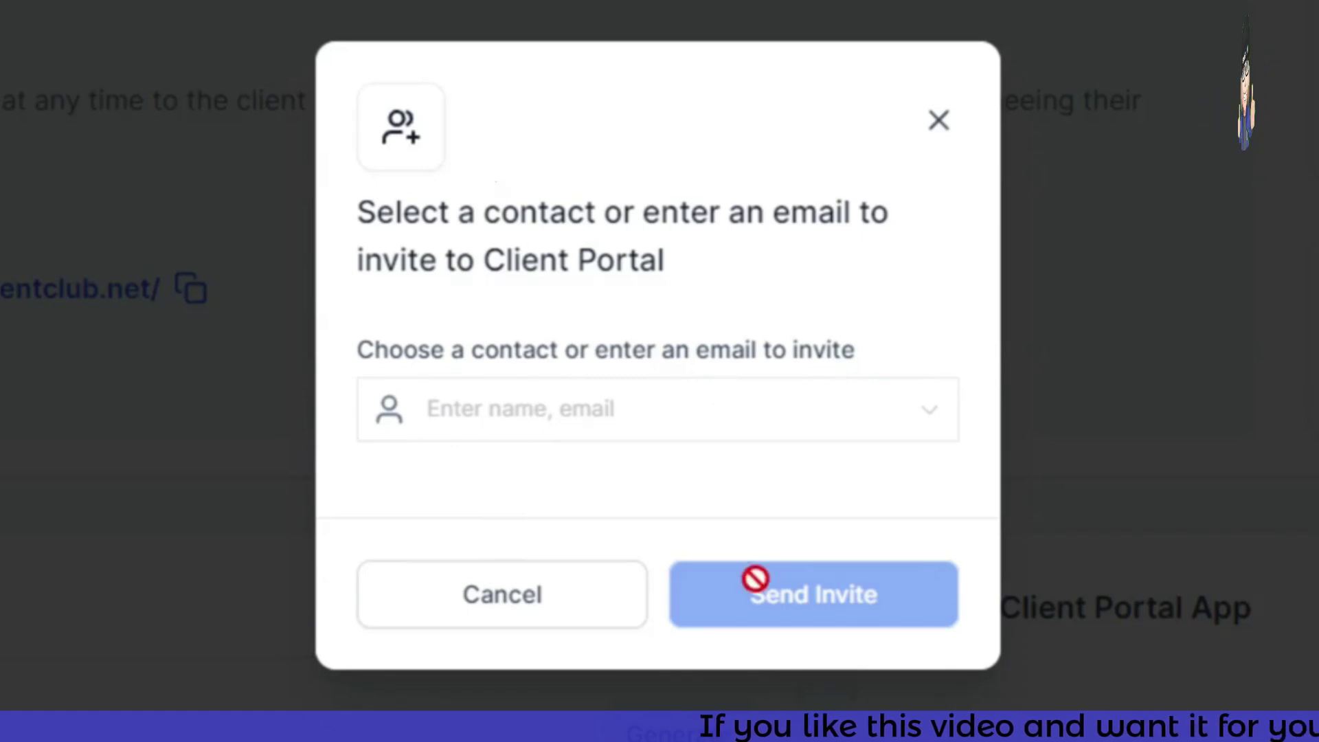
pyautogui.click(938, 123)
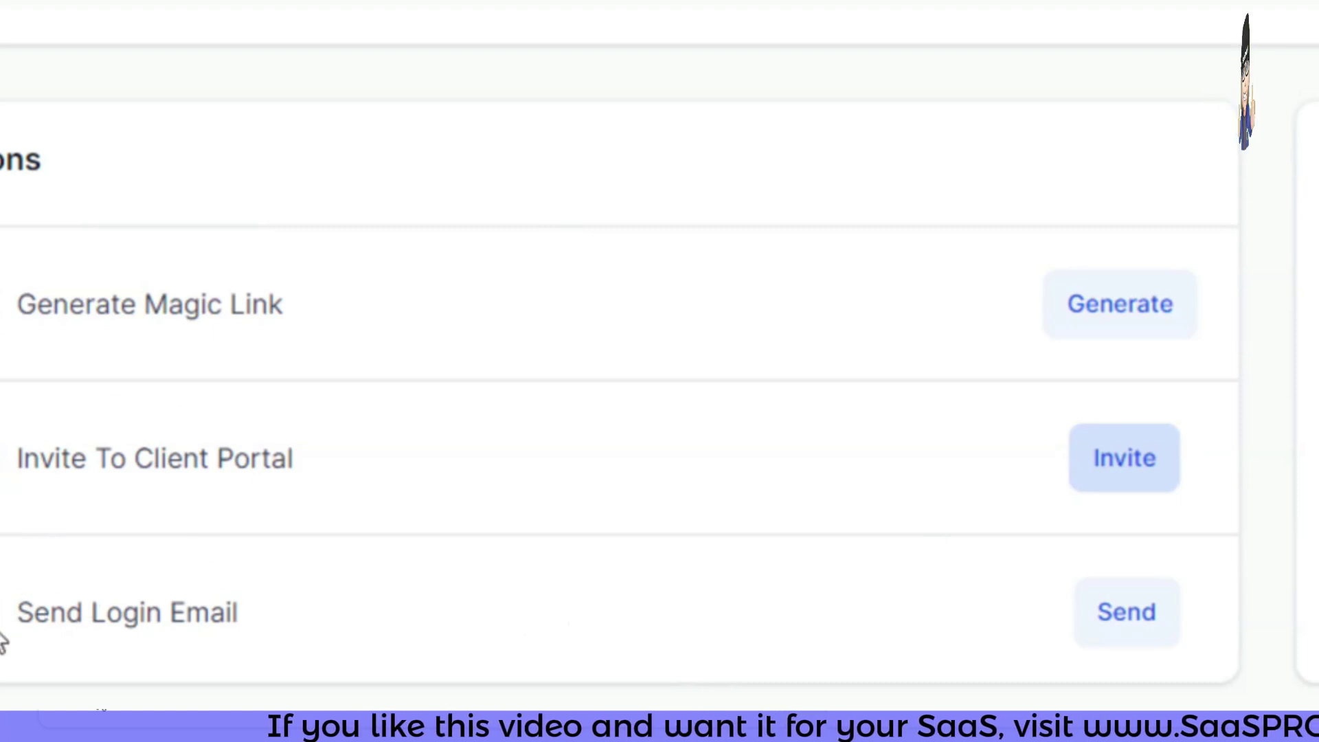
pyautogui.click(1128, 618)
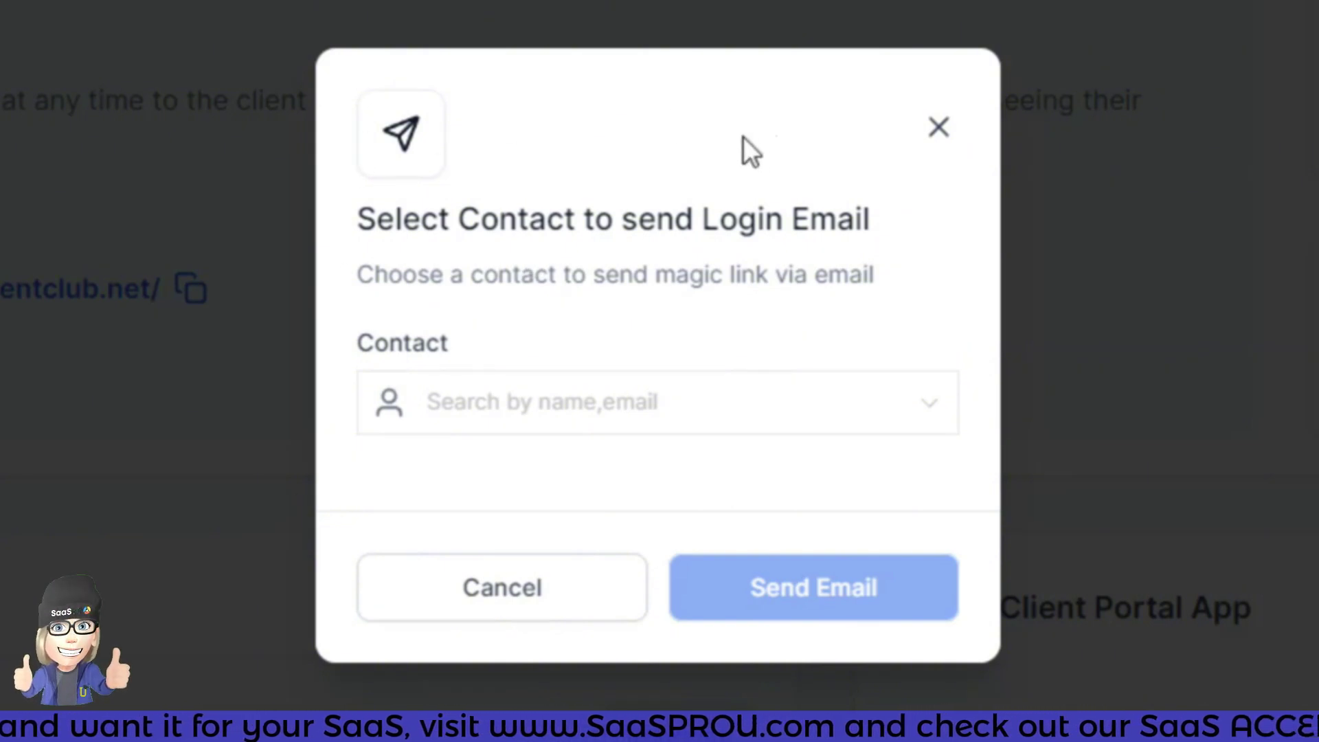
pyautogui.click(939, 130)
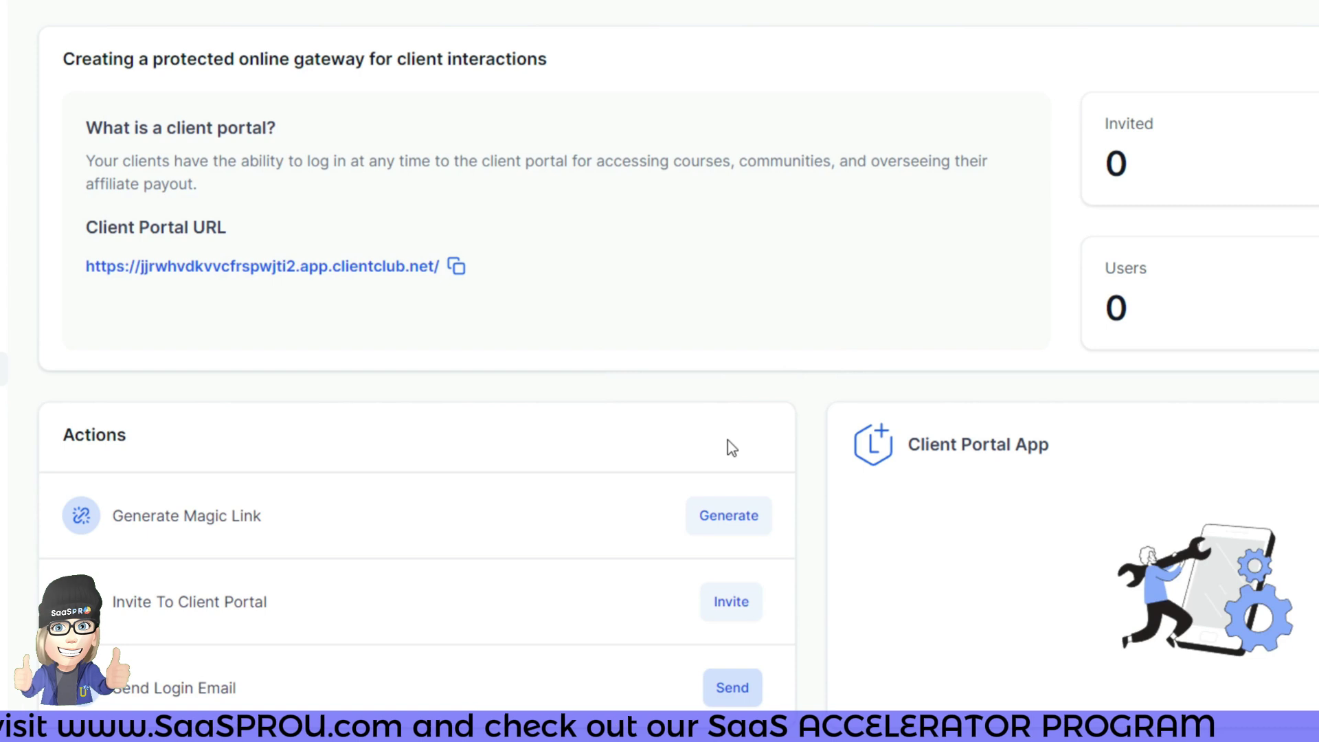
# - Open the client portal URL and examine its login, secure code, sign-up and forgotten password options
pyautogui.click(347, 266)
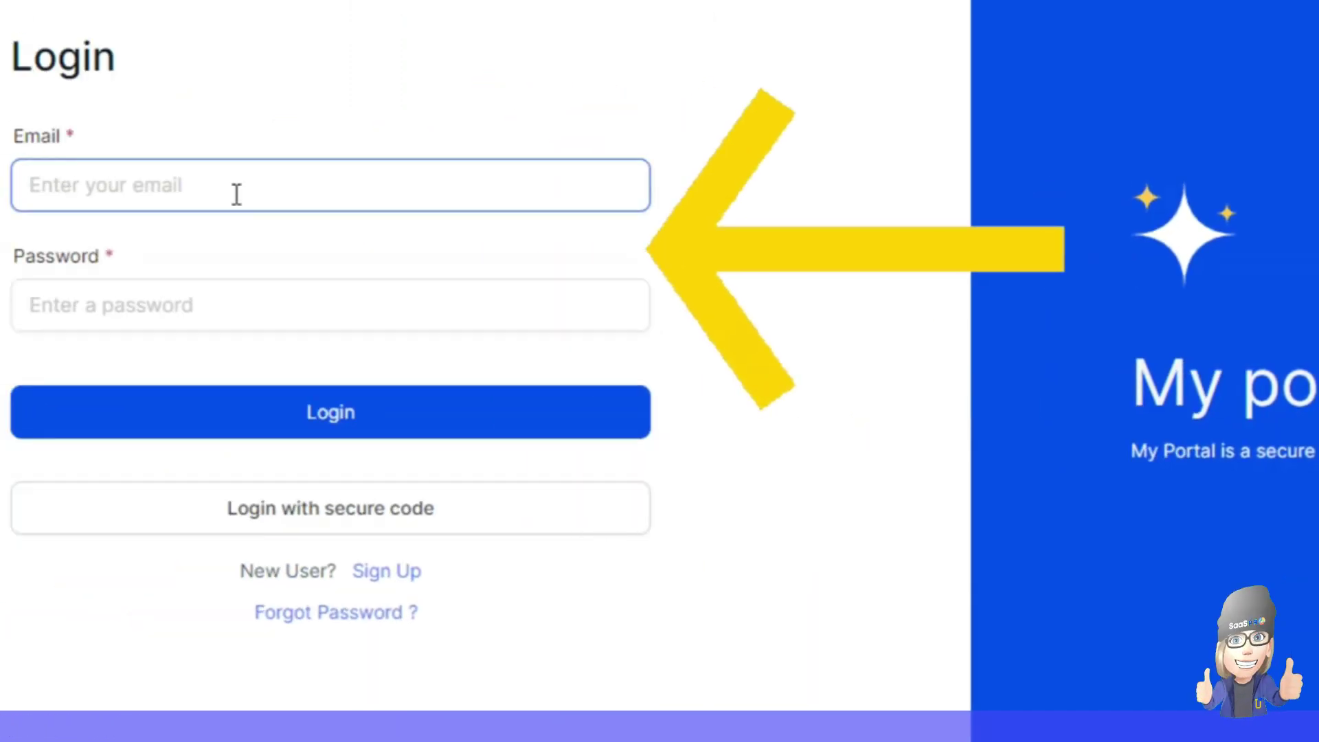
pyautogui.click(97, 318)
pyautogui.click(384, 437)
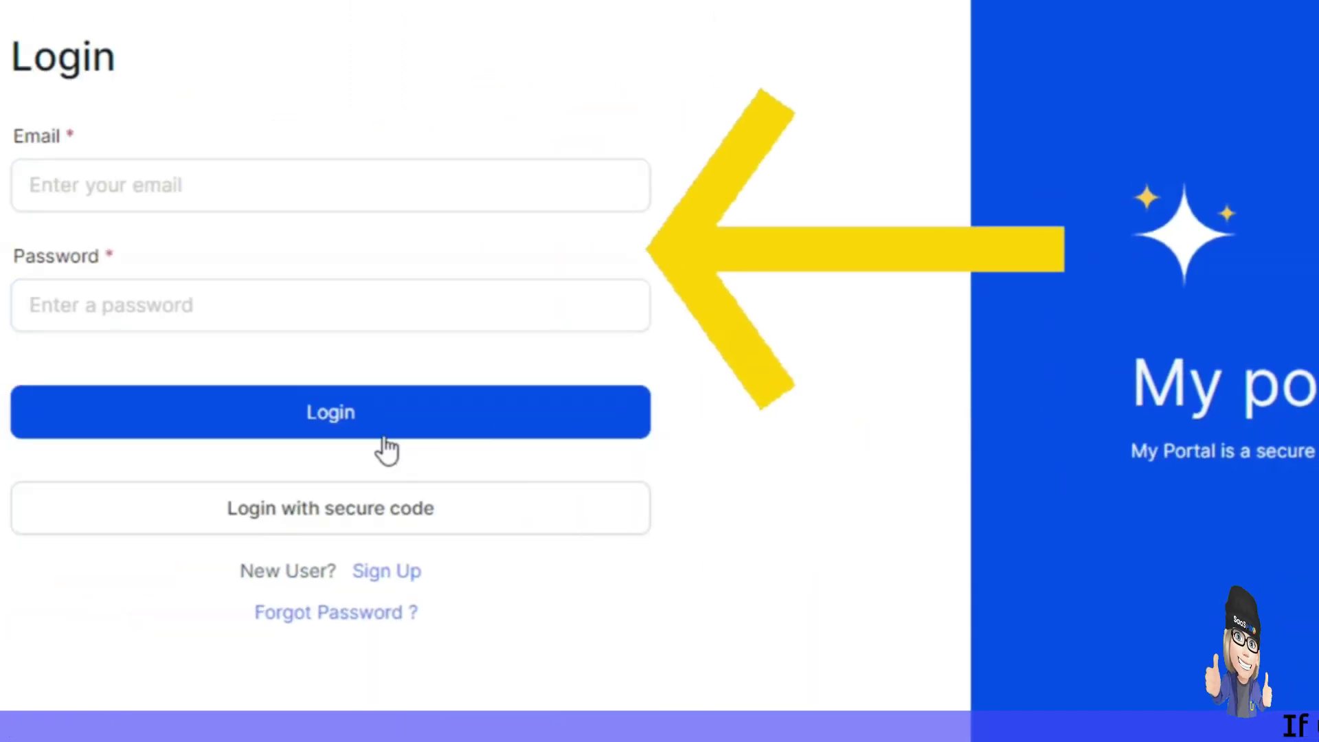
pyautogui.click(115, 398)
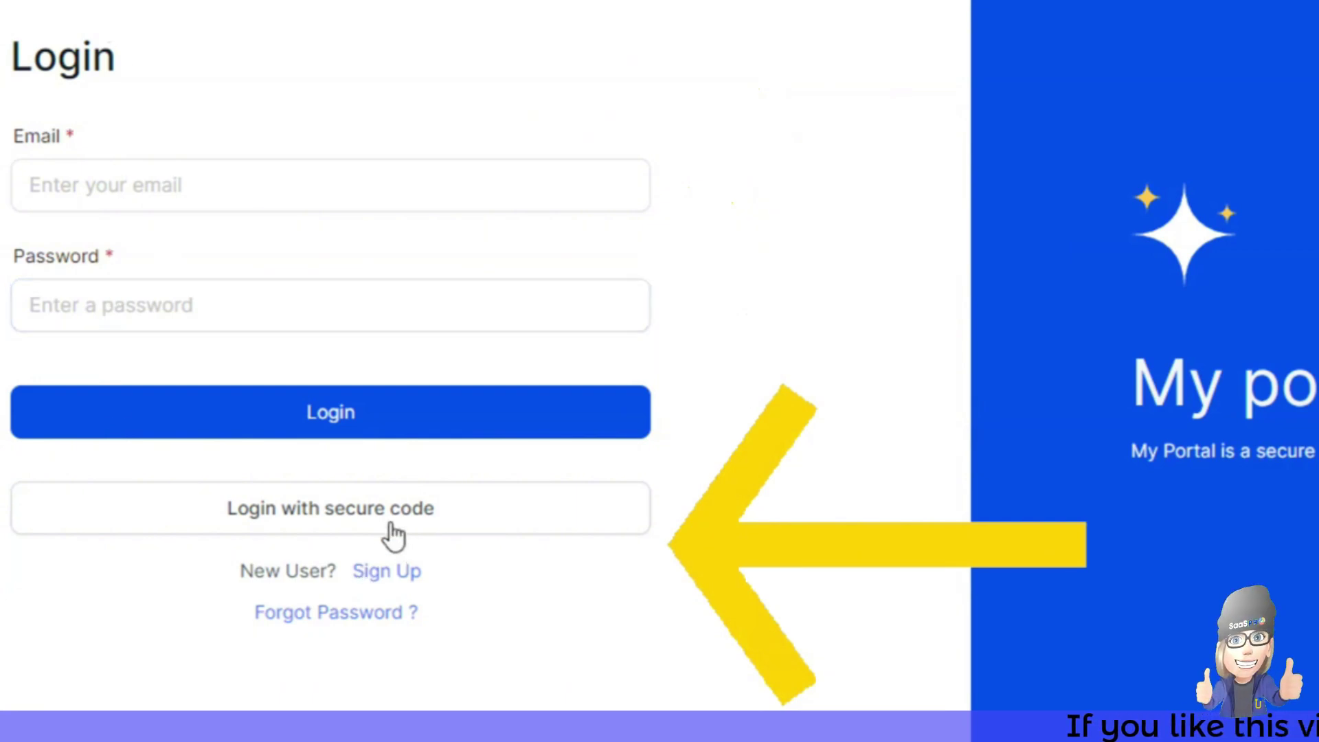
pyautogui.click(177, 185)
pyautogui.click(246, 507)
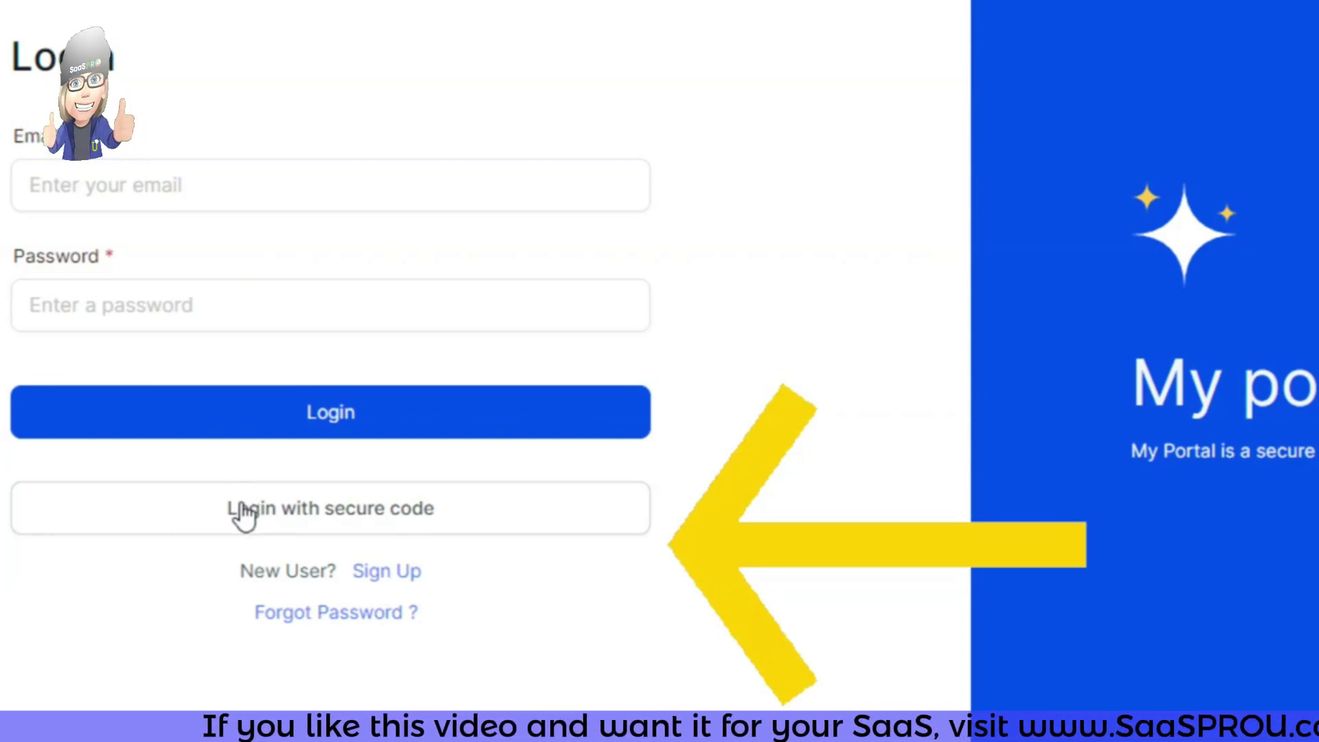
pyautogui.click(385, 575)
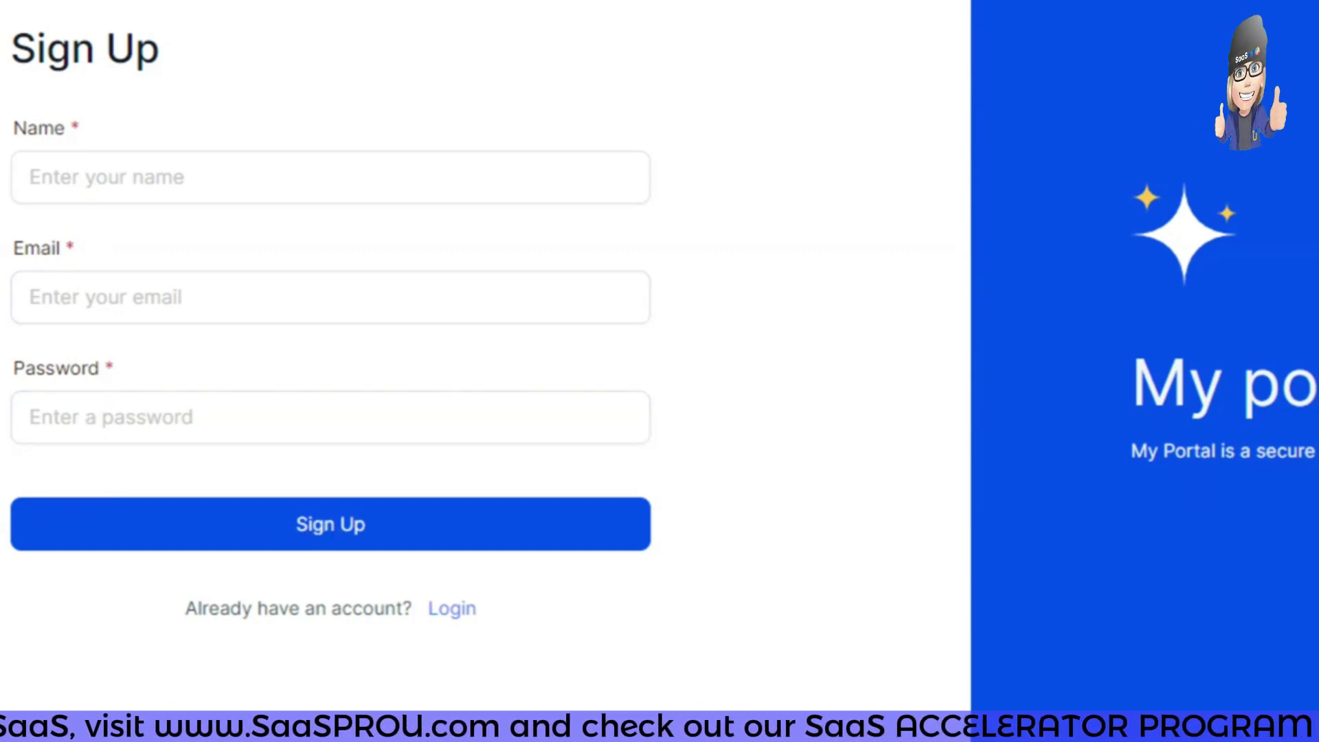
pyautogui.click(451, 610)
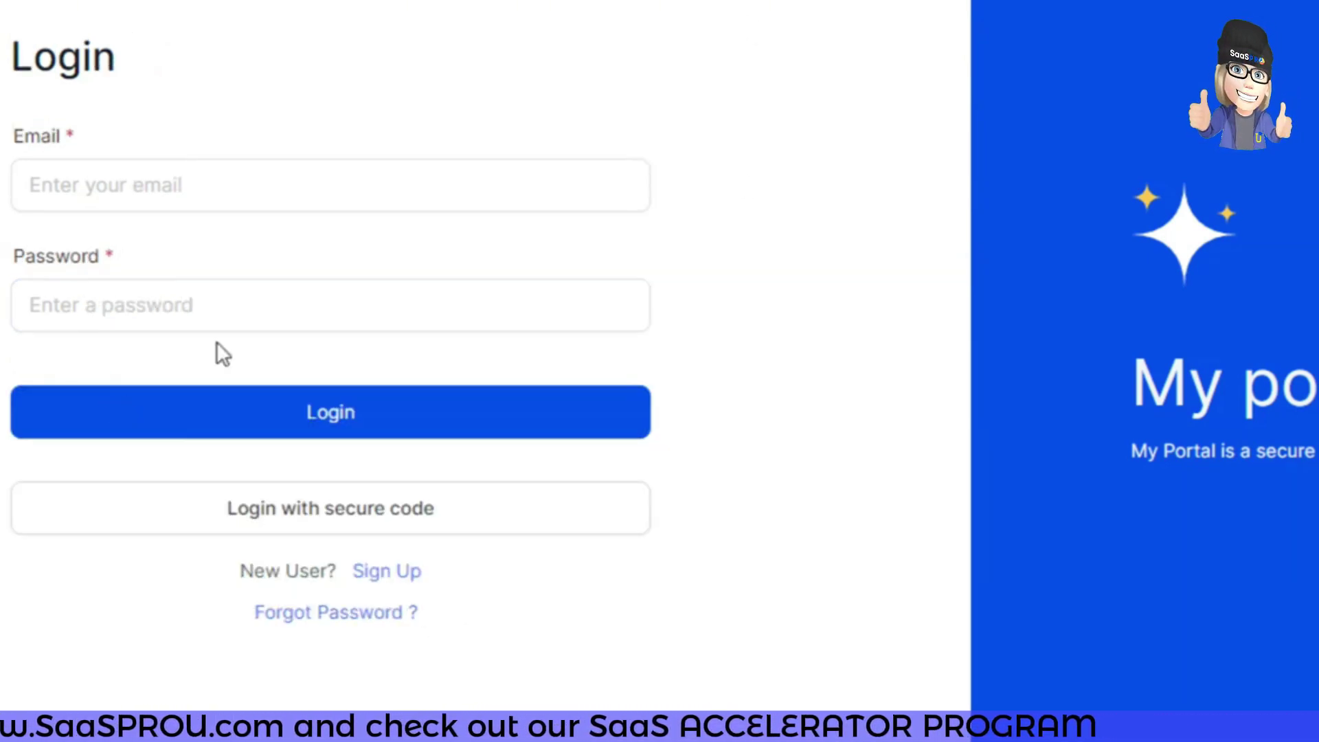
pyautogui.click(320, 622)
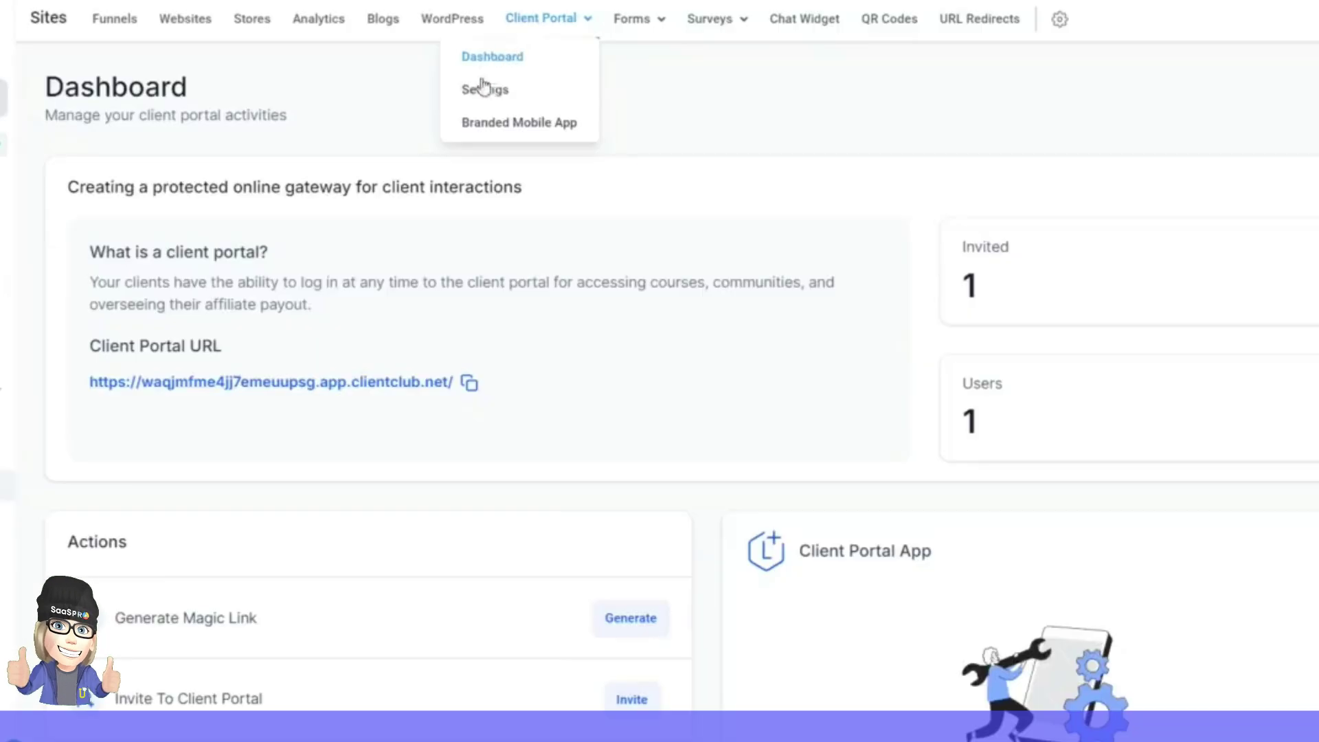
# - Open the client portal settings
pyautogui.click(484, 96)
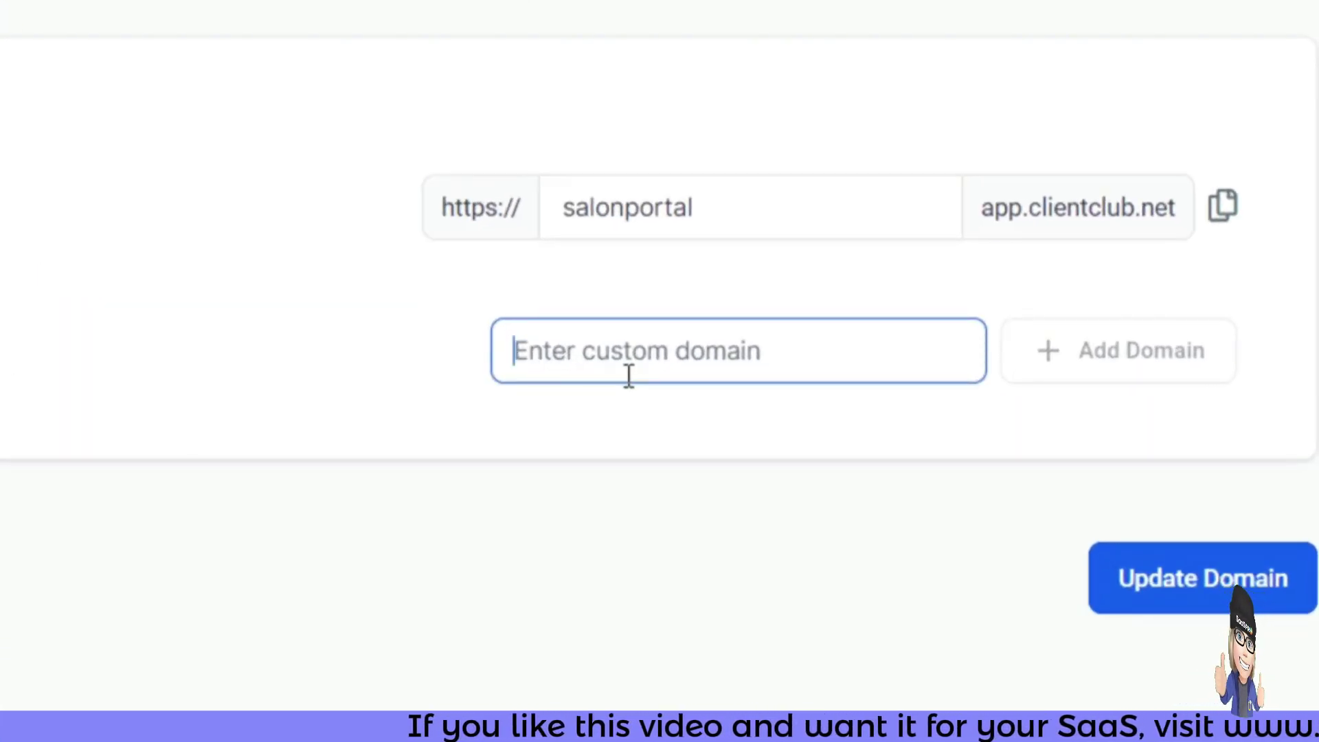
pyautogui.write('porta')
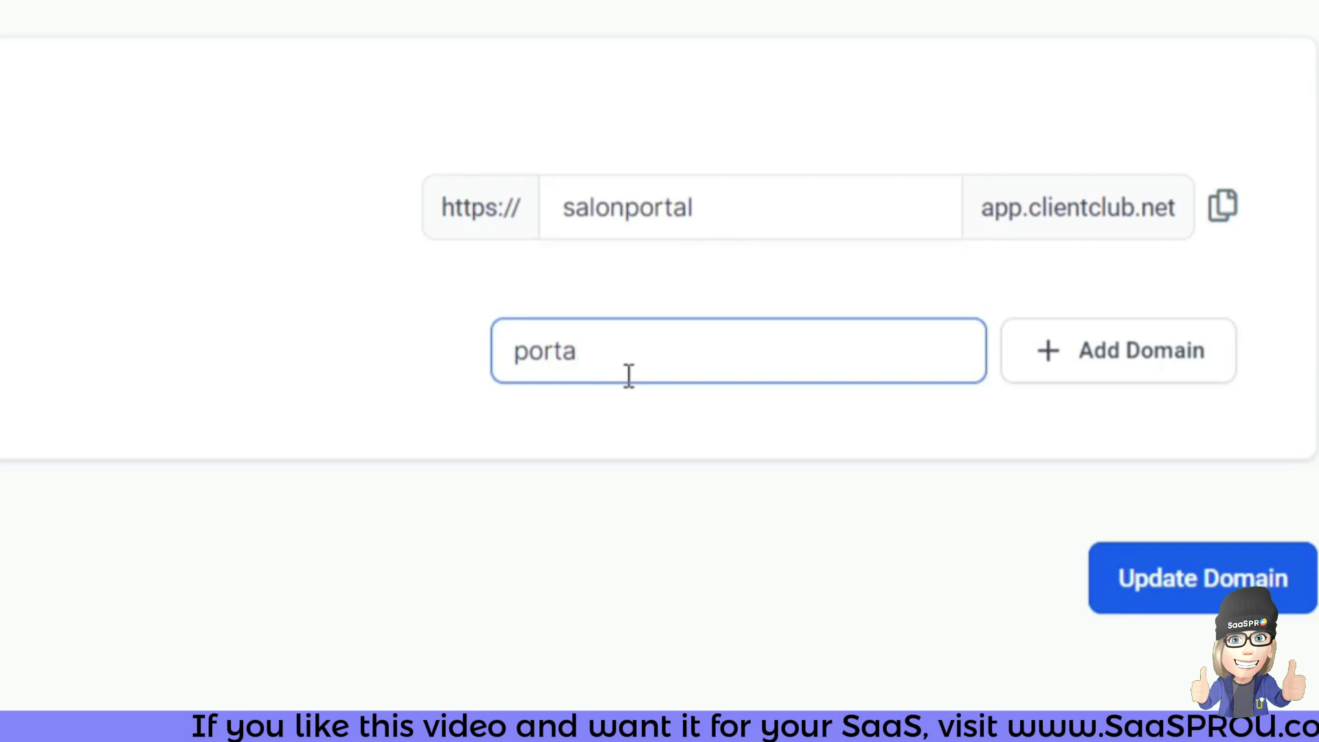
pyautogui.write('l.salon')
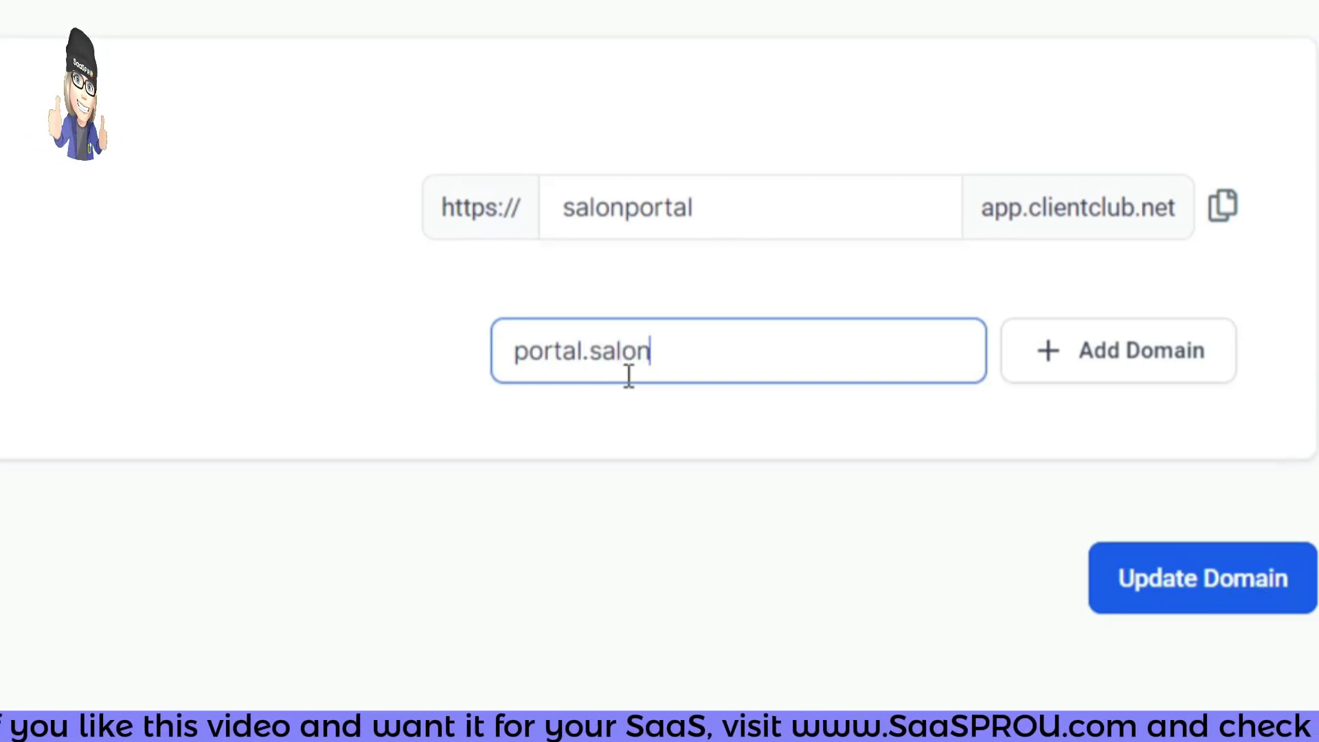
pyautogui.write('porta.com')
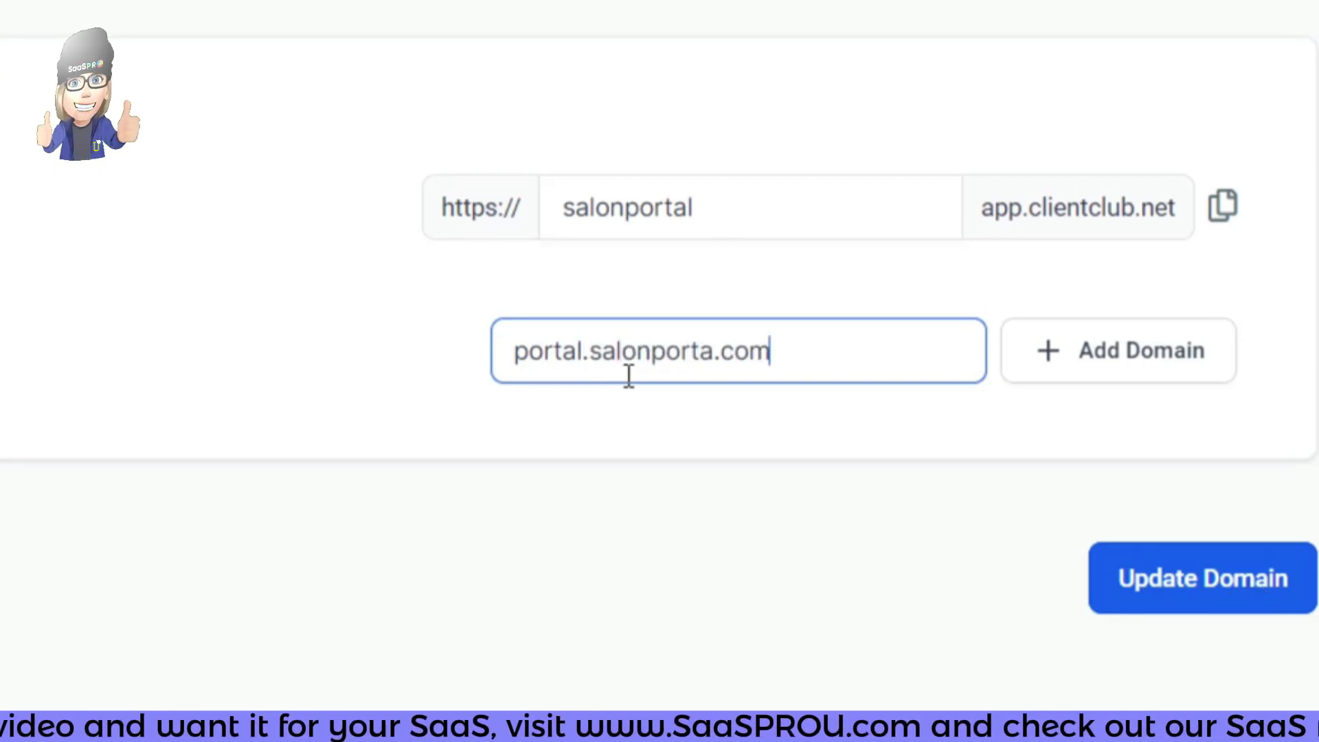
pyautogui.moveTo(810, 354); pyautogui.dragTo(594, 376)
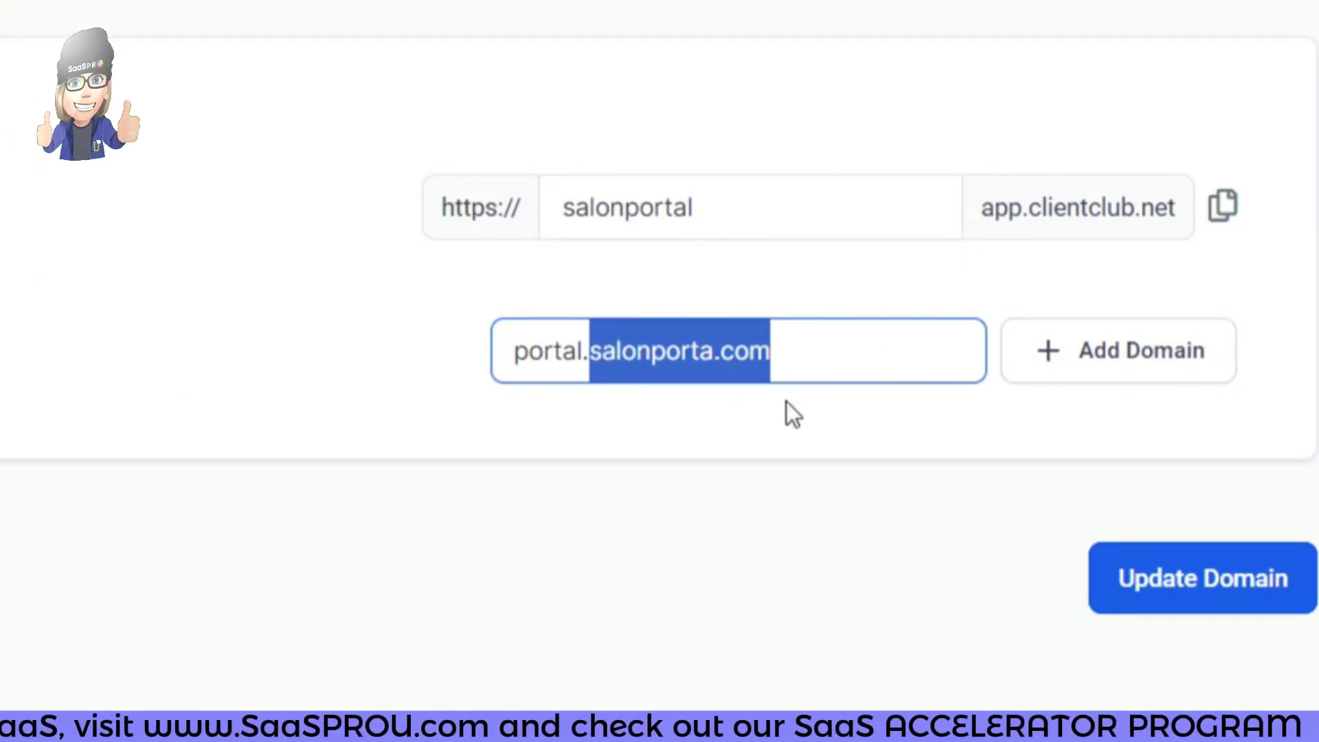
pyautogui.press('BackSpace')
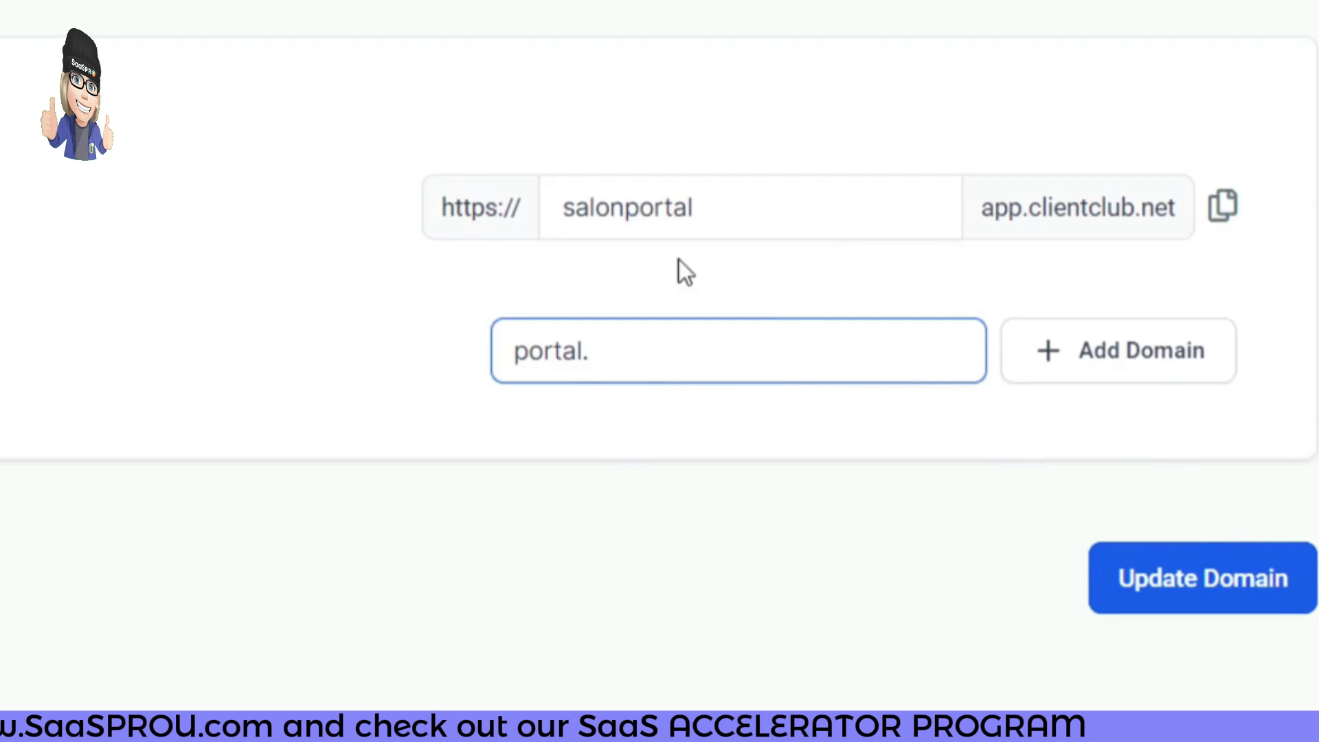
# - Enter app.salonportaaal.com as the client portal's custom domain
pyautogui.tripleClick(642, 350)
pyautogui.moveTo(656, 375); pyautogui.dragTo(444, 358)
pyautogui.write('app. sa')
pyautogui.press('BackSpace')
pyautogui.press('BackSpace')
pyautogui.press('BackSpace')
pyautogui.write('salonportaaal.com')
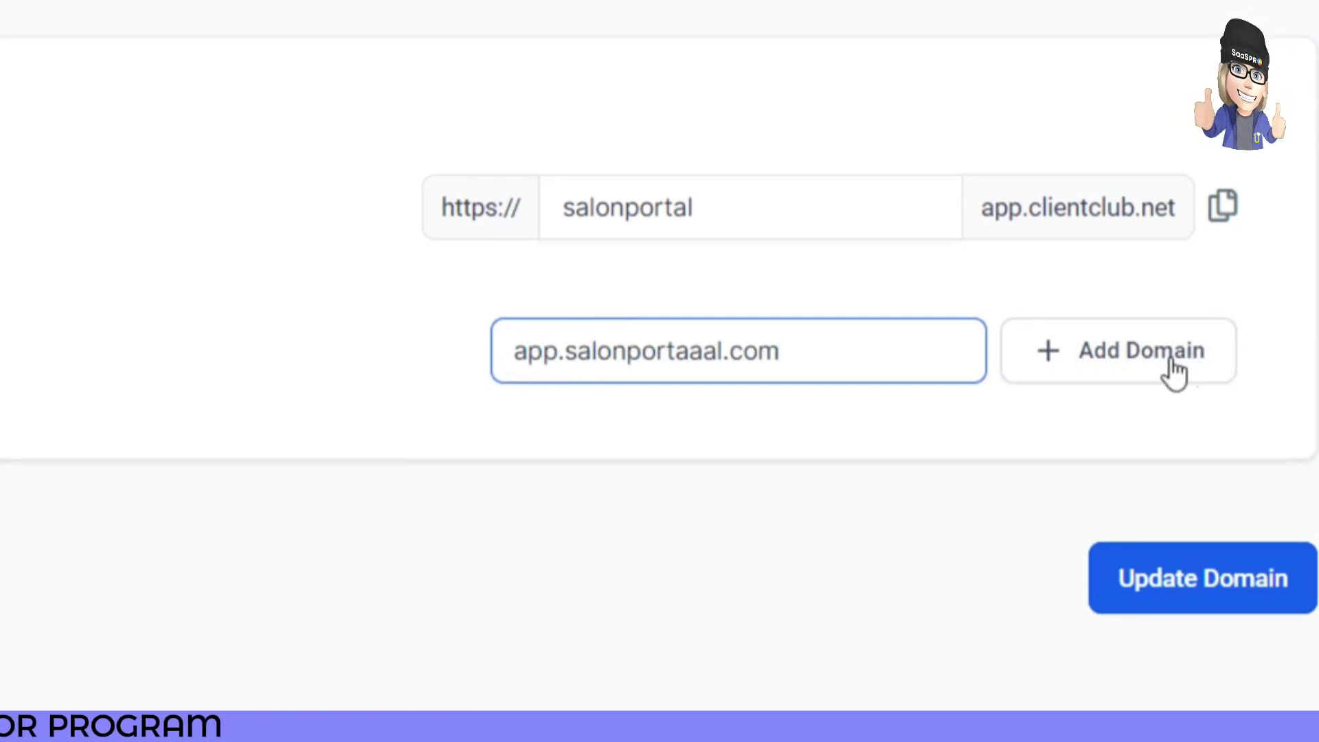
# - Examine the manual CNAME record, host and required value for connecting the custom domain, and leave the setup
pyautogui.click(1168, 365)
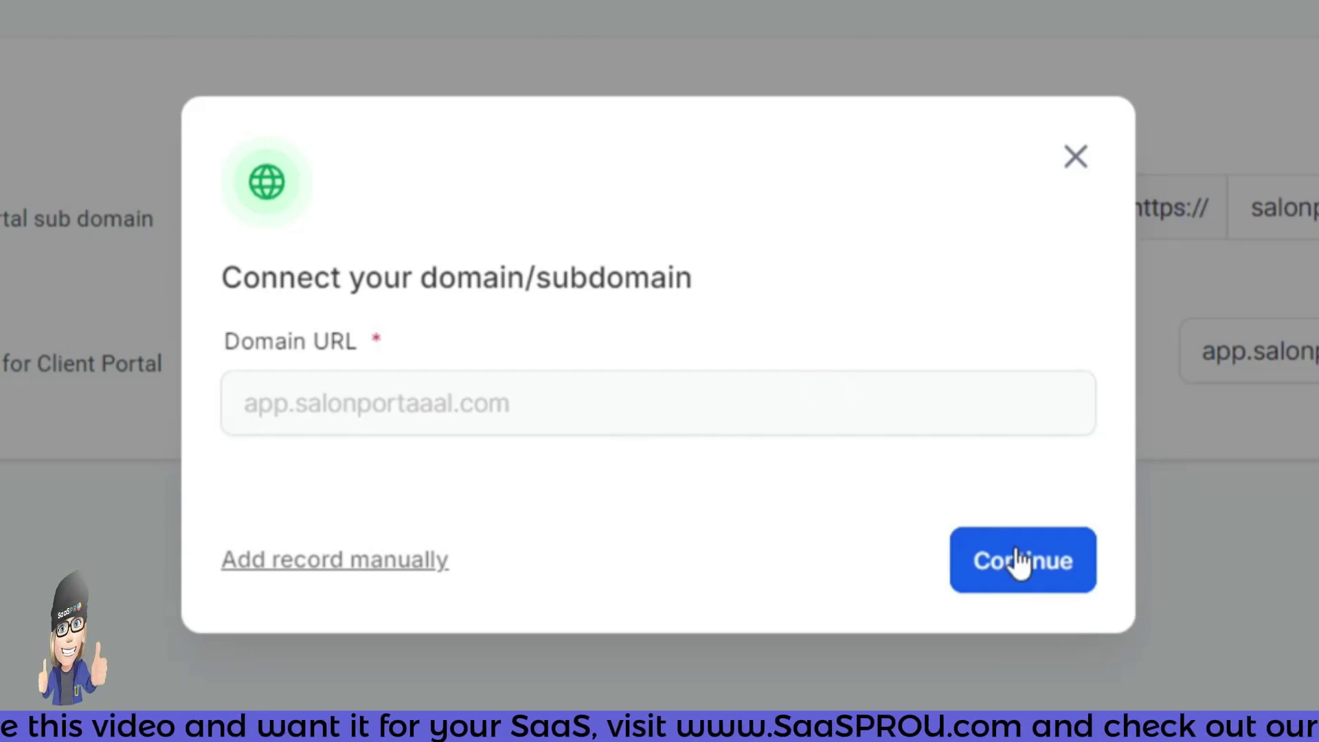
pyautogui.click(296, 563)
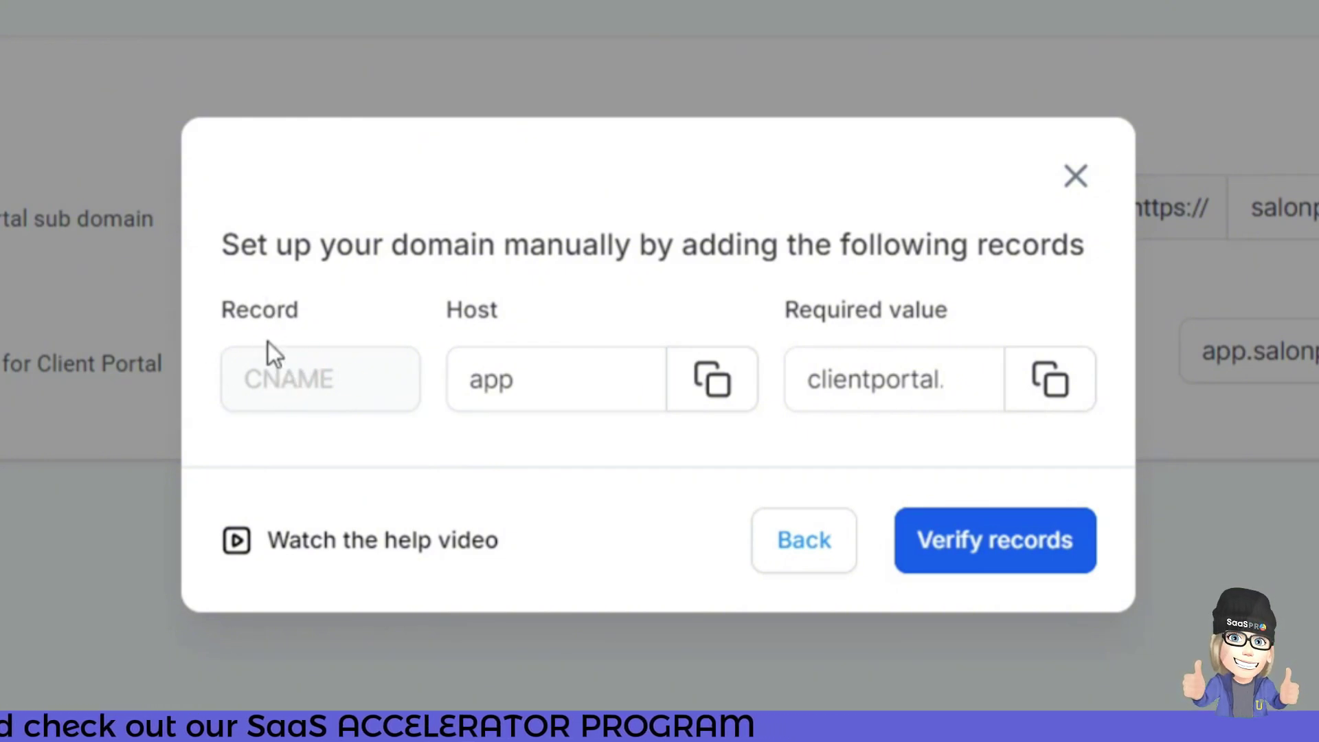
pyautogui.click(610, 359)
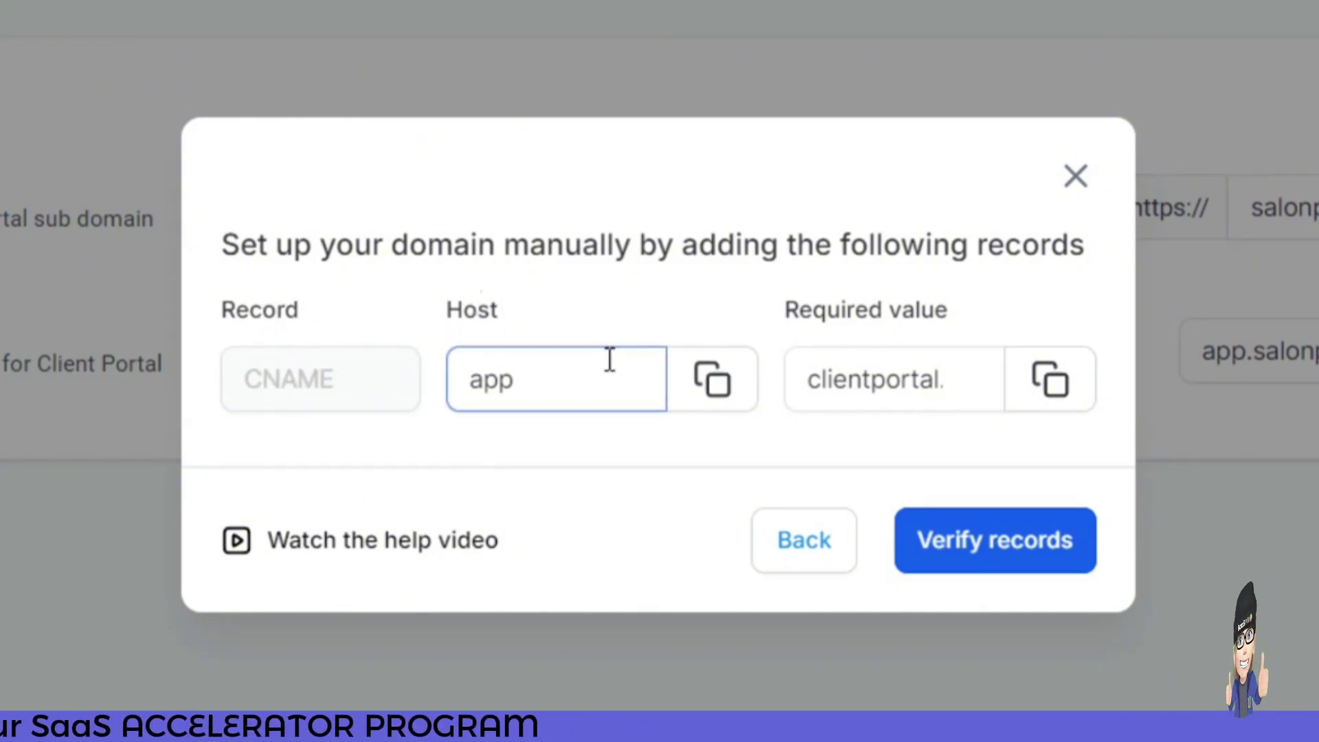
pyautogui.click(810, 394)
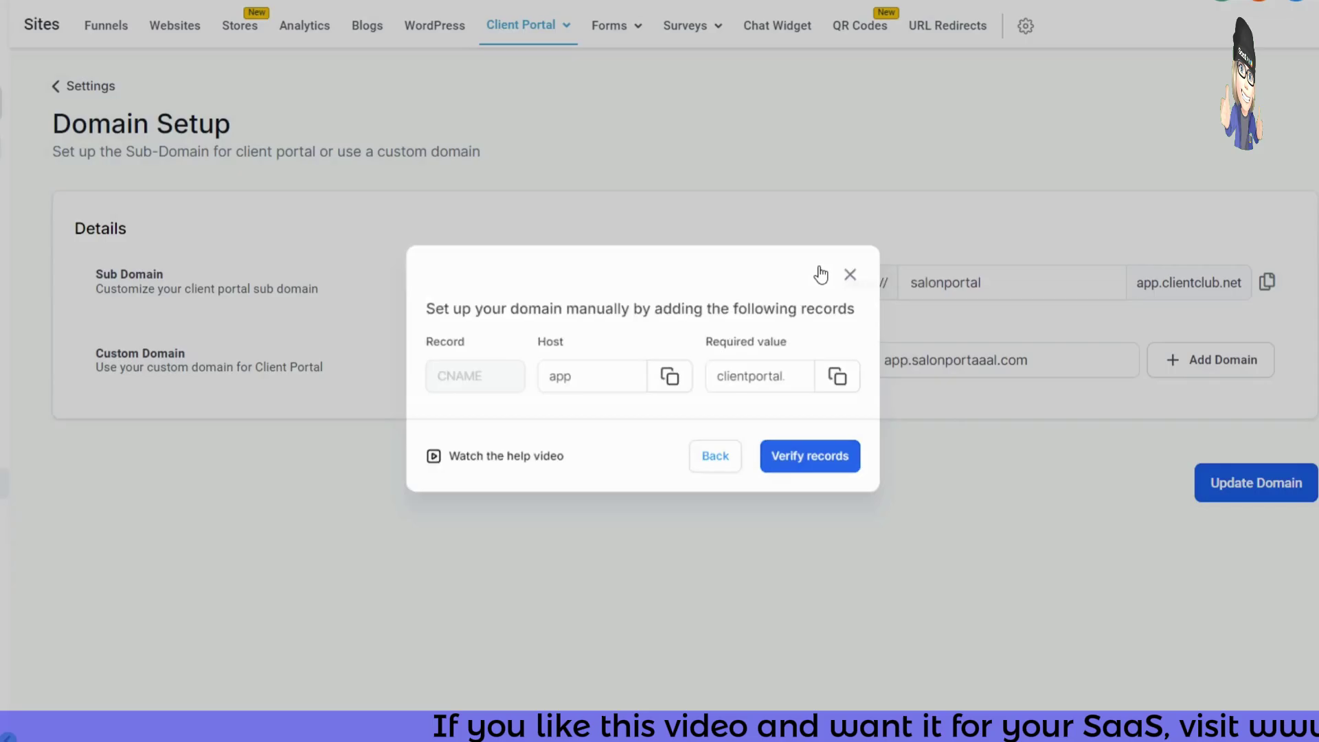
pyautogui.click(1076, 176)
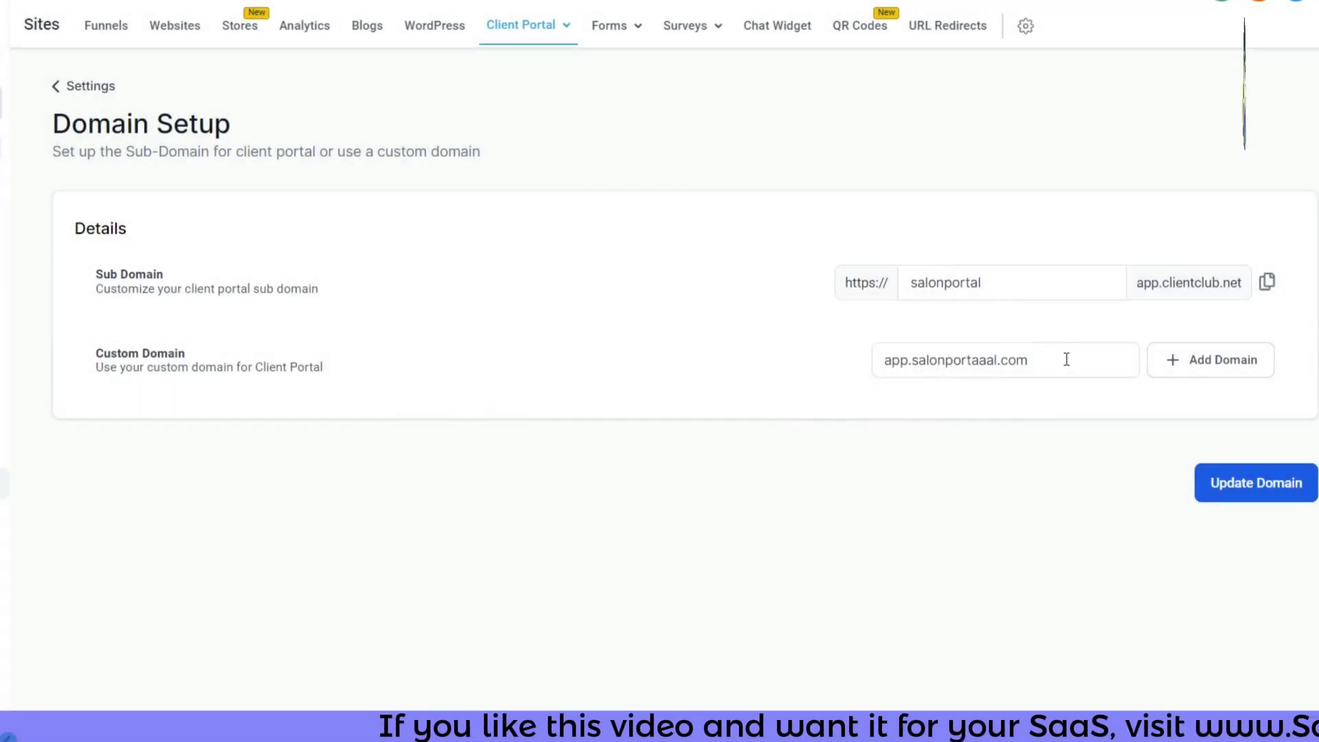
# - Start the automatic connection of the custom domain app.salonportaaal.com and return to the domain setup page
pyautogui.click(1183, 364)
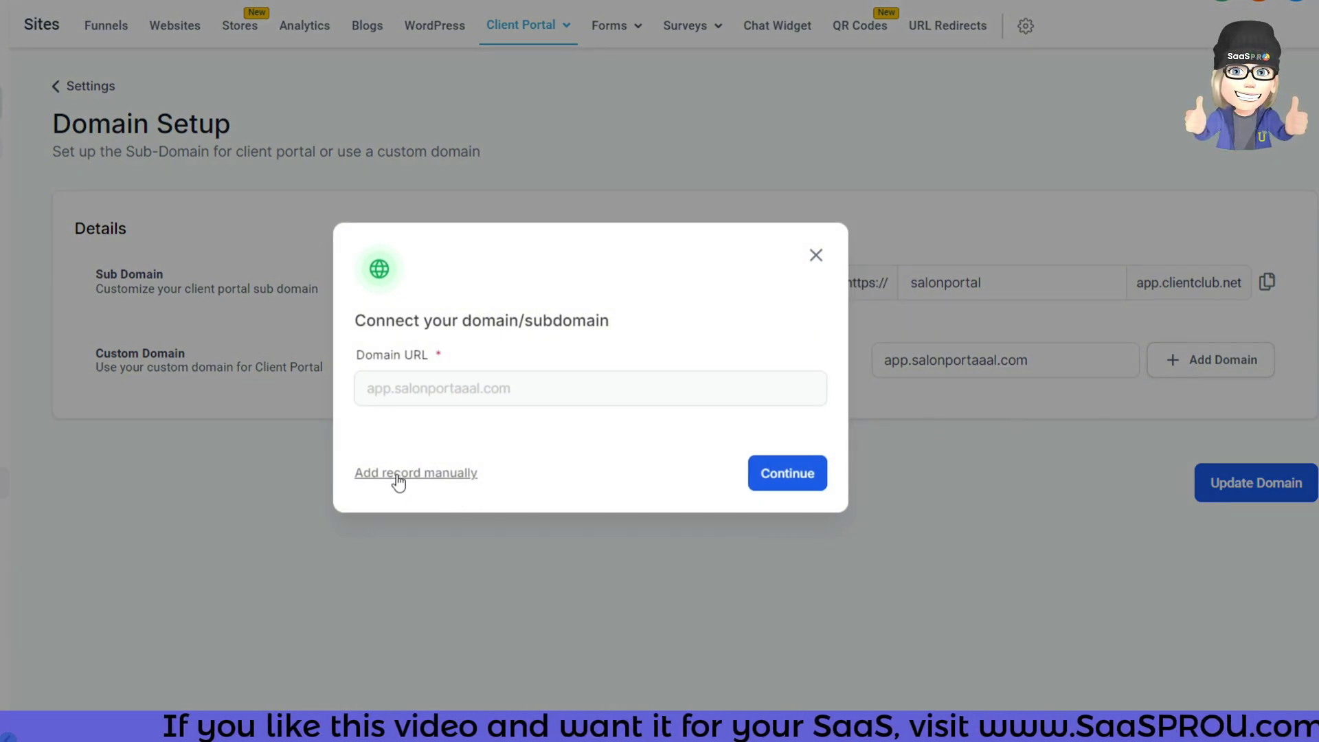
pyautogui.click(818, 475)
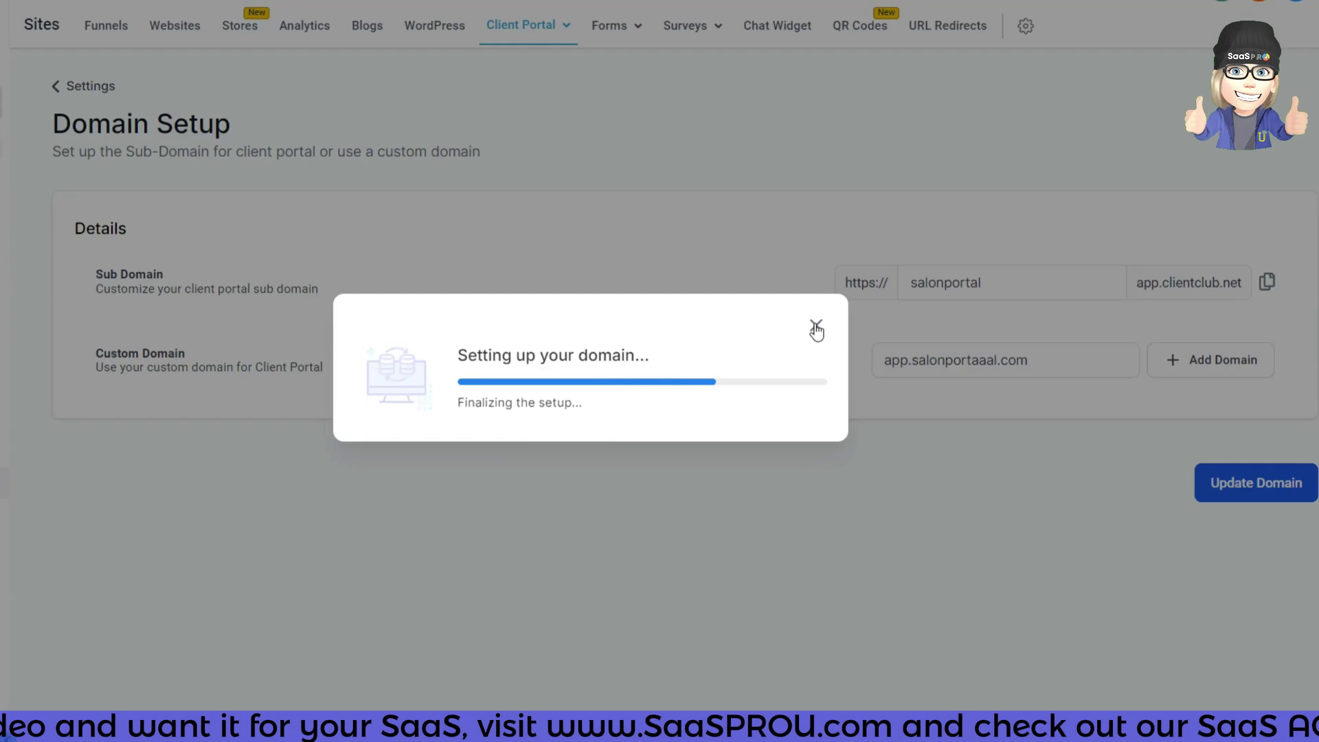
pyautogui.click(1310, 362)
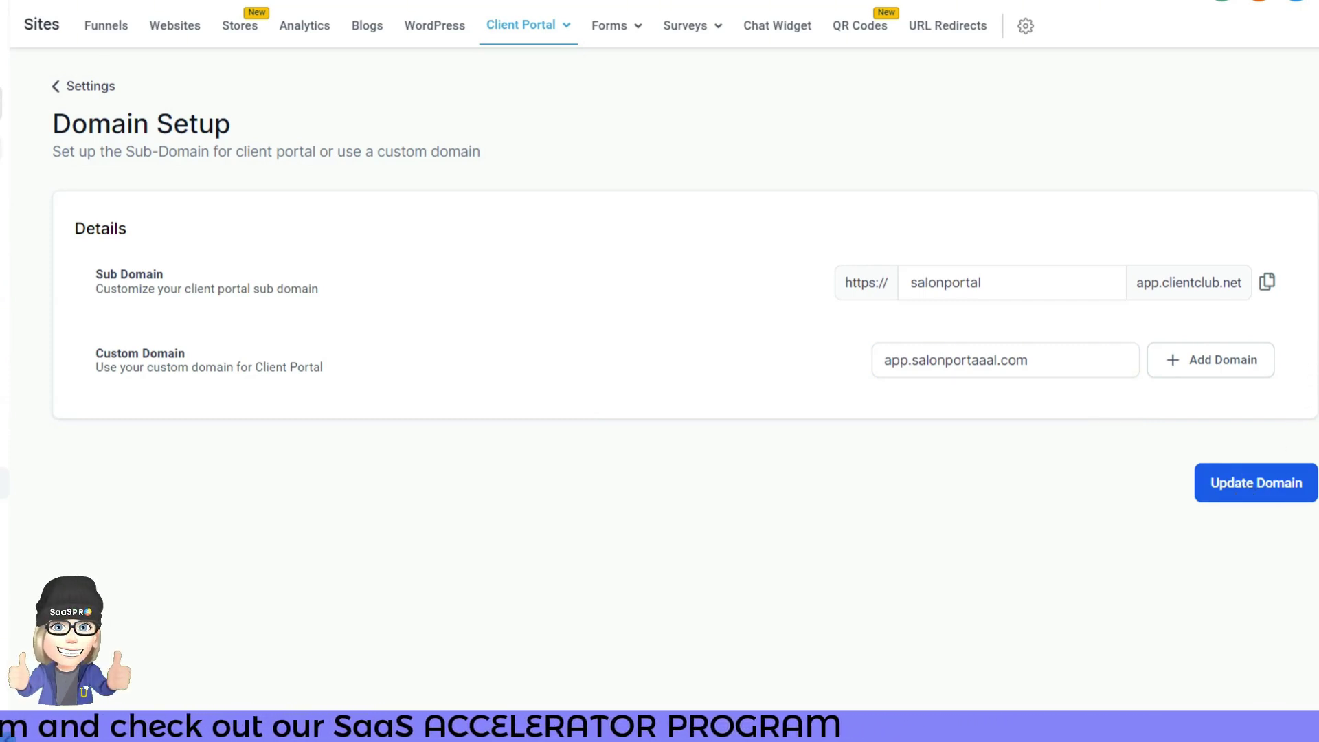
# - In the client portal's branding settings, set the portal name to "Salon Client Portalt" and the description to "Your Tools"
pyautogui.click(82, 89)
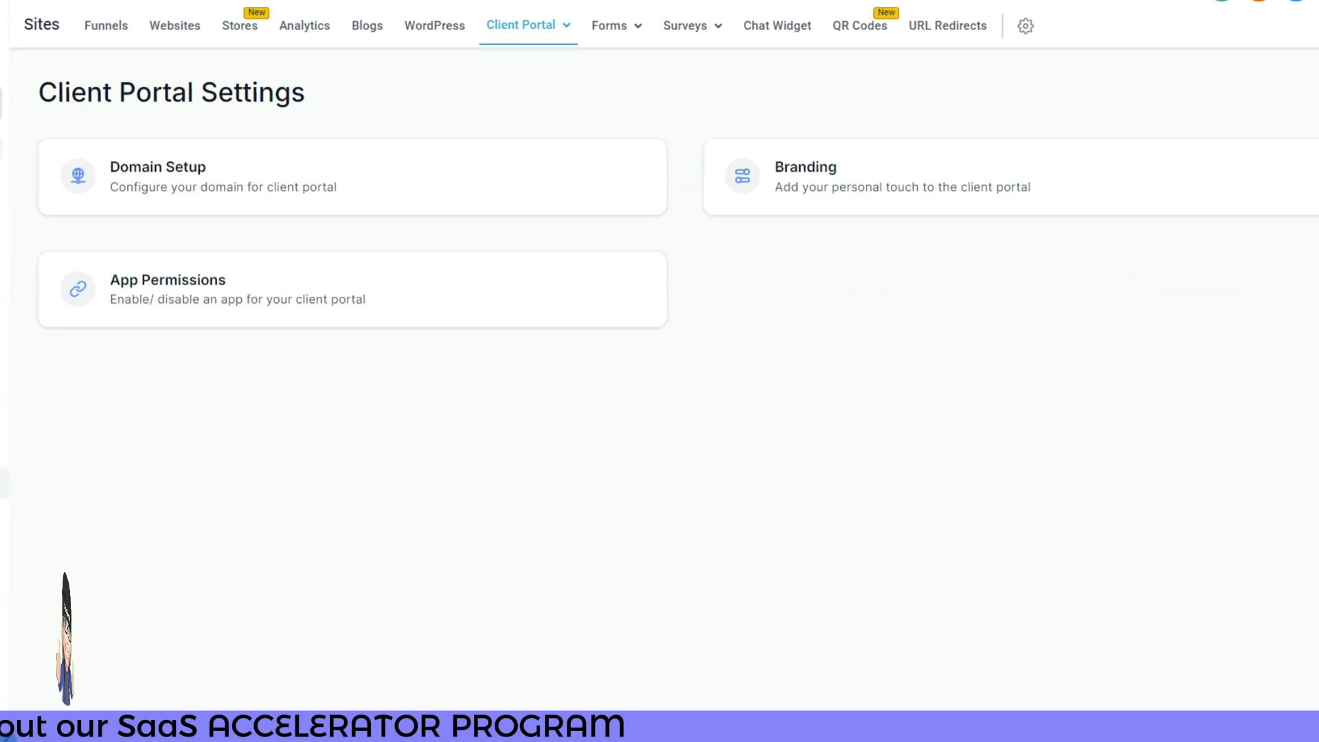
pyautogui.click(893, 184)
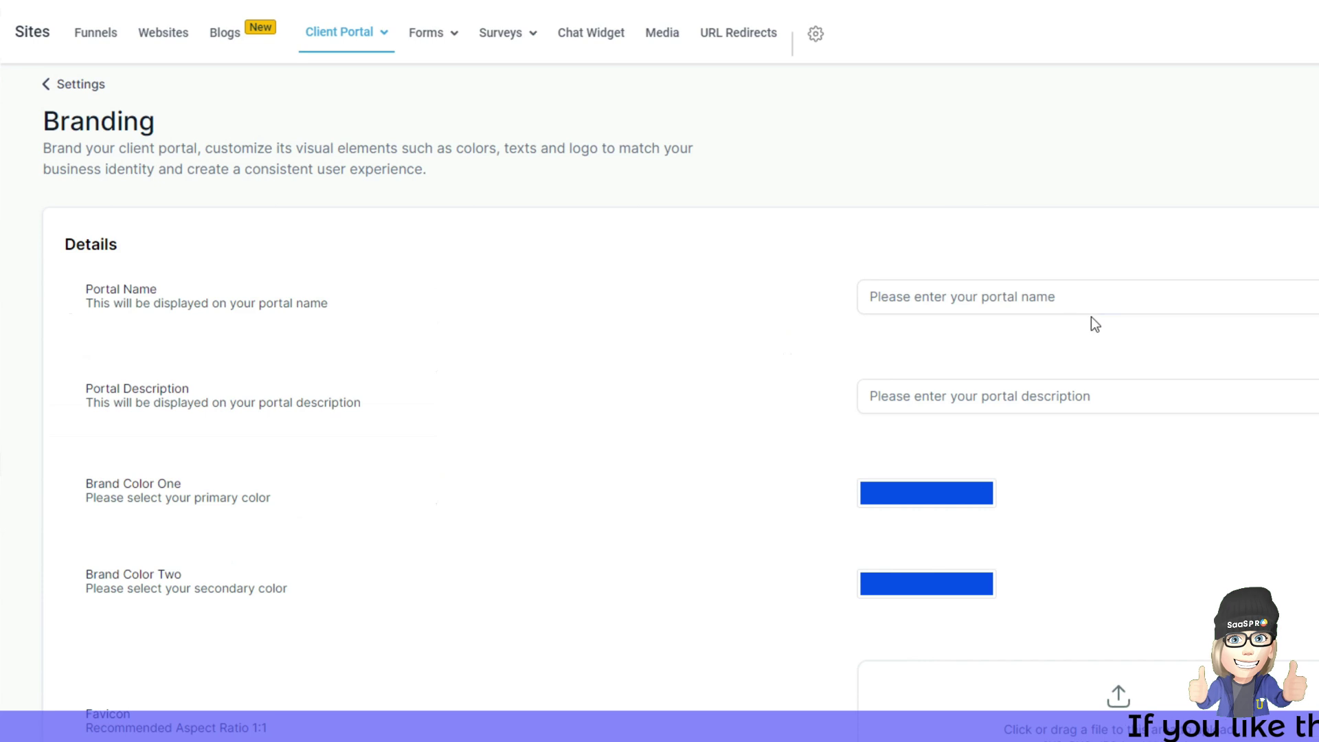
pyautogui.click(1080, 305)
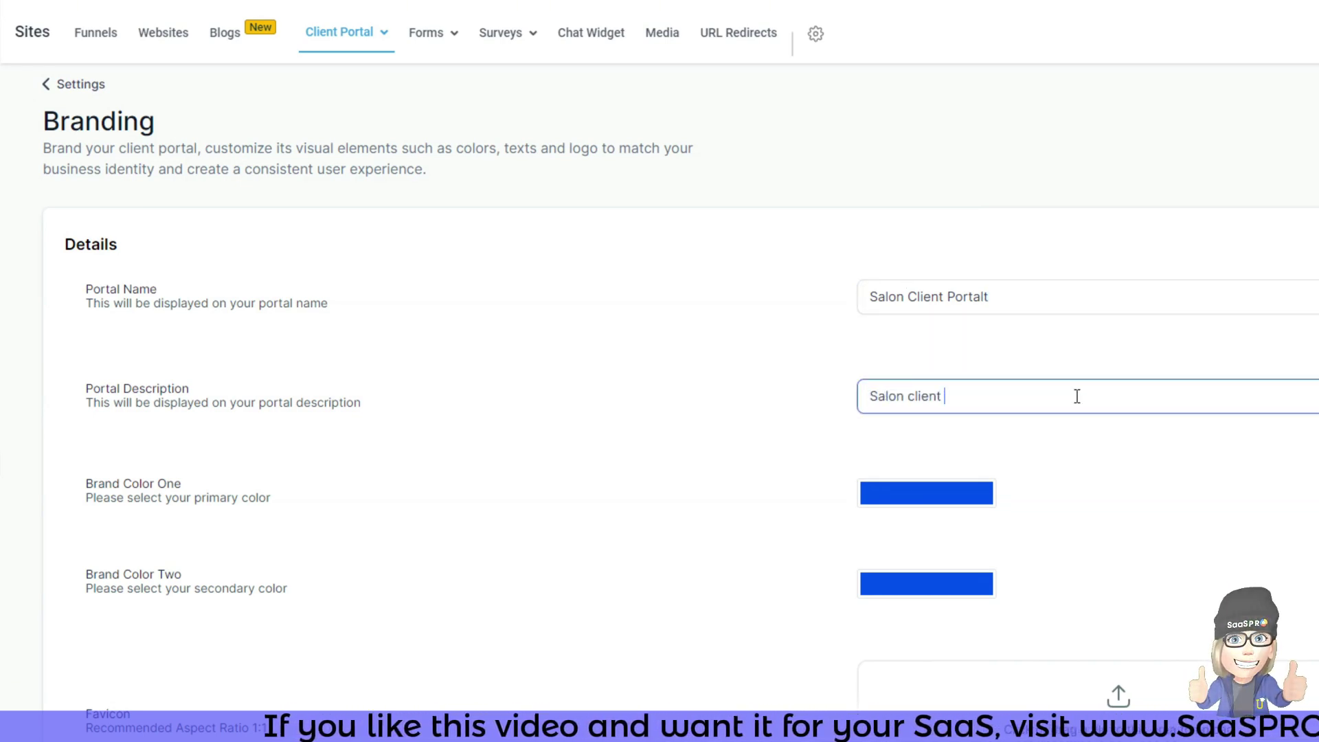
pyautogui.write('Portal Access')
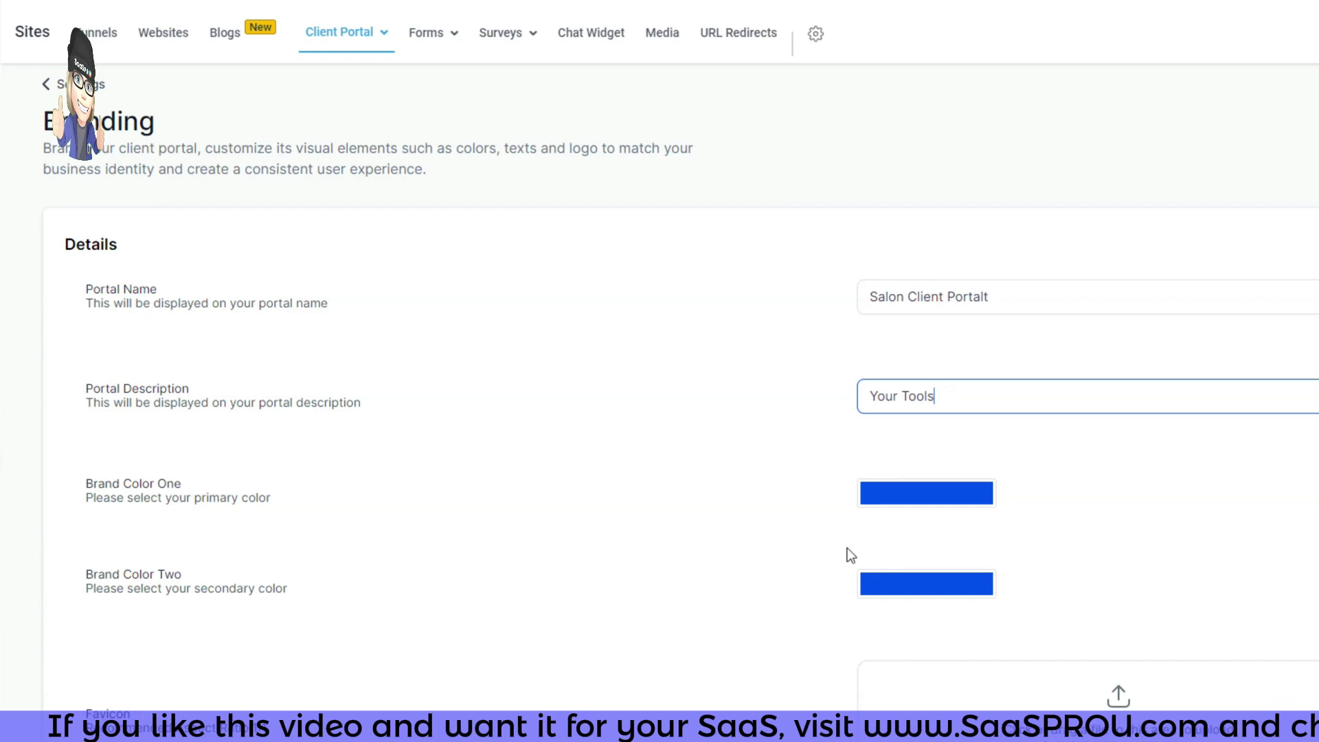
# - Set Brand Color One to black, #000000FF
pyautogui.click(924, 509)
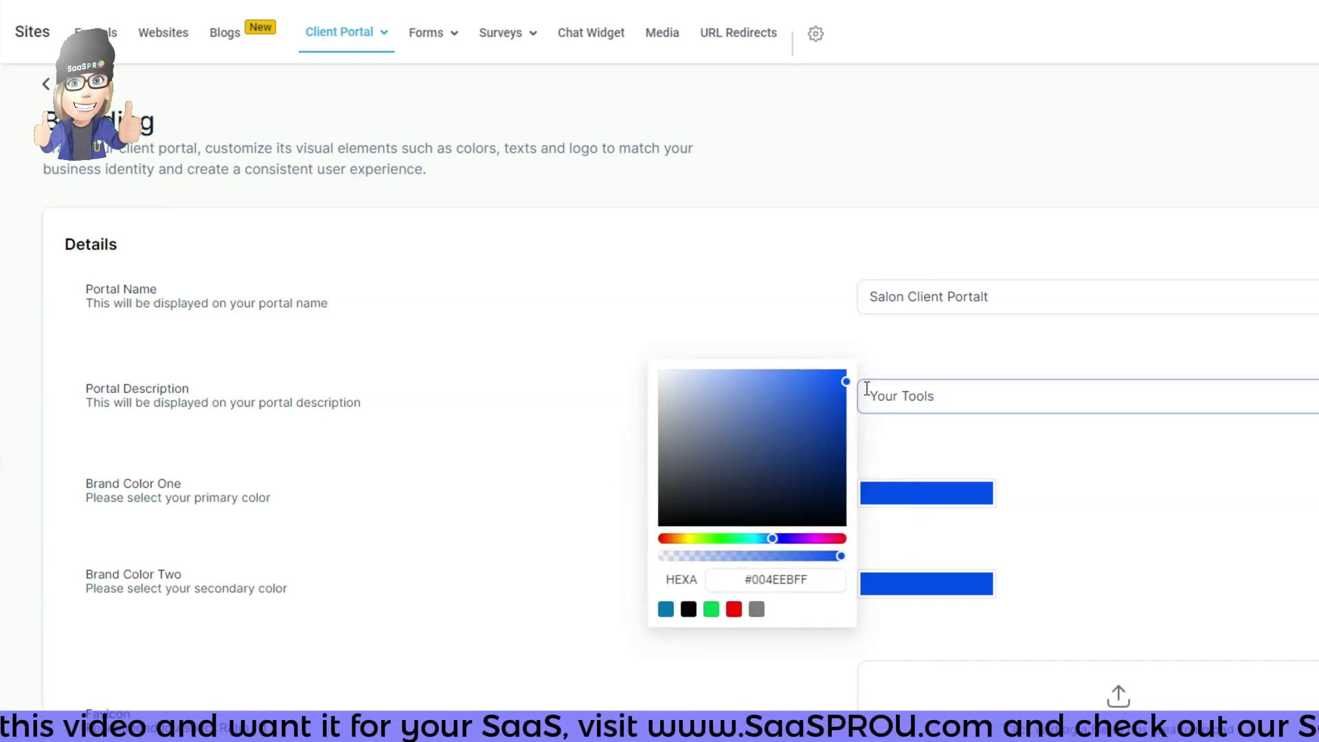
pyautogui.moveTo(840, 382); pyautogui.dragTo(591, 536)
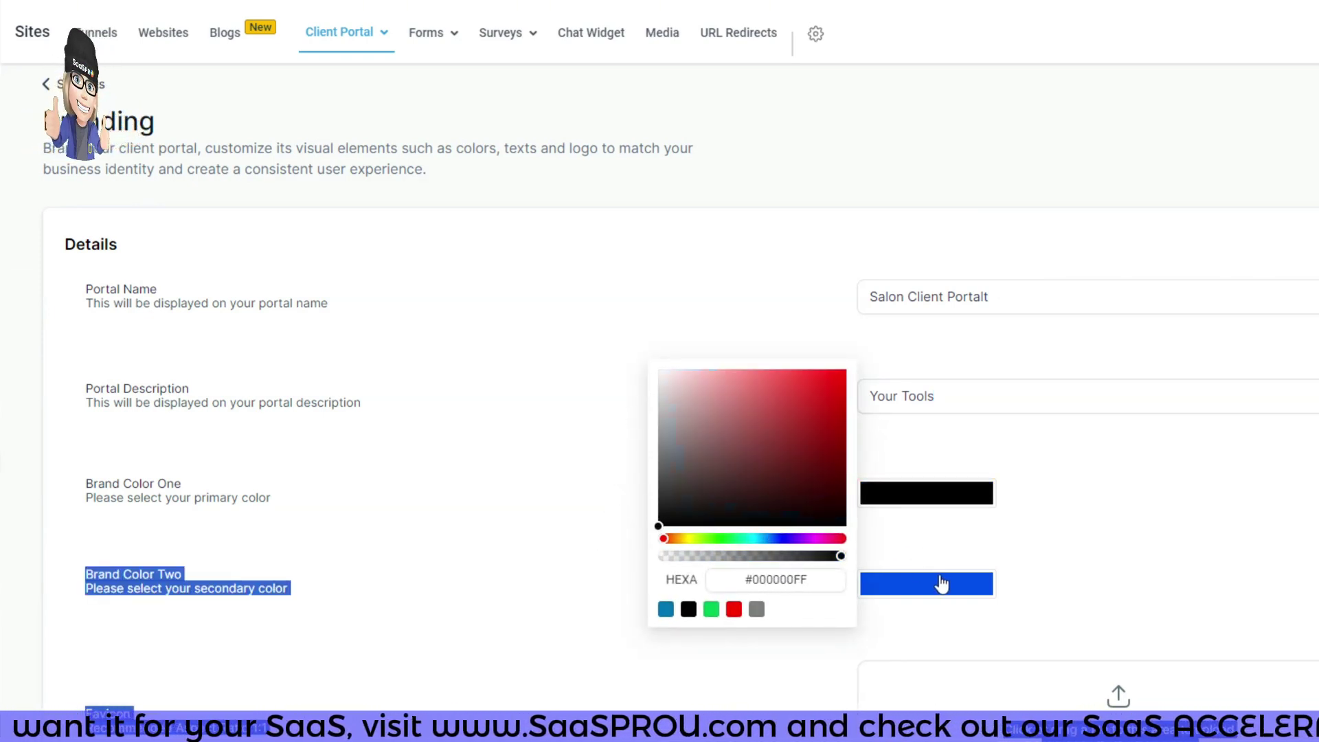
# - Set Brand Color Two to black, #000000FF, and close the color picker
pyautogui.click(892, 592)
pyautogui.moveTo(780, 518); pyautogui.dragTo(645, 628)
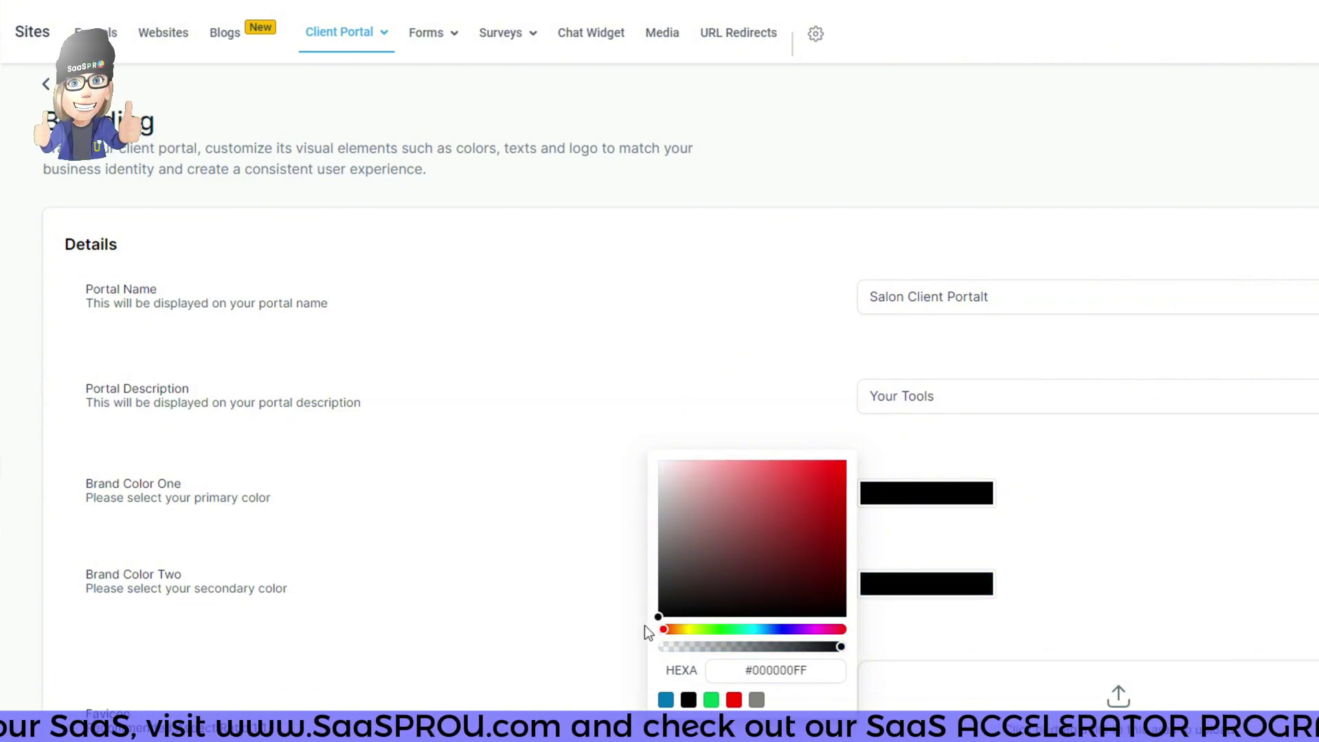
pyautogui.click(371, 628)
# - Examine the Favicon, Portal Image and Logo upload areas with their recommended aspect ratios and size limits
pyautogui.scroll(-3, 371, 627)
pyautogui.scroll(-3, 375, 627)
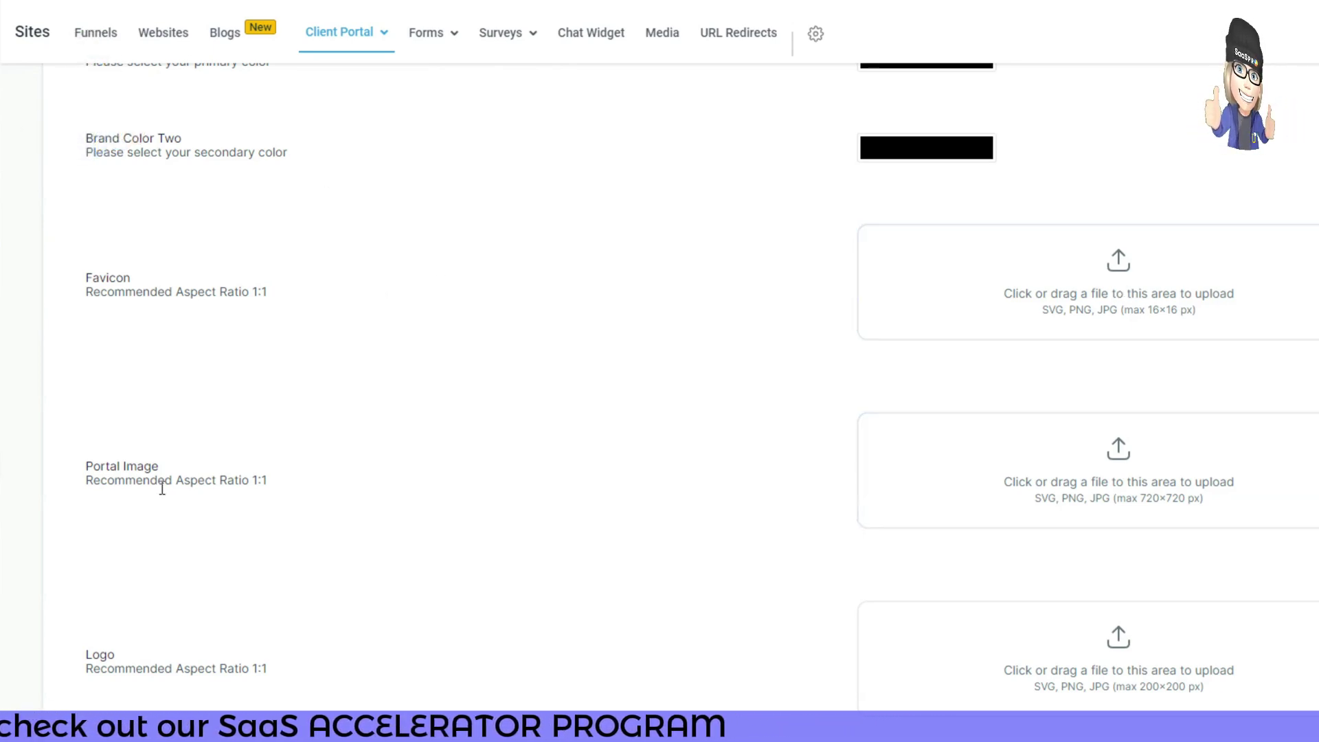
pyautogui.scroll(-3, 1066, 718)
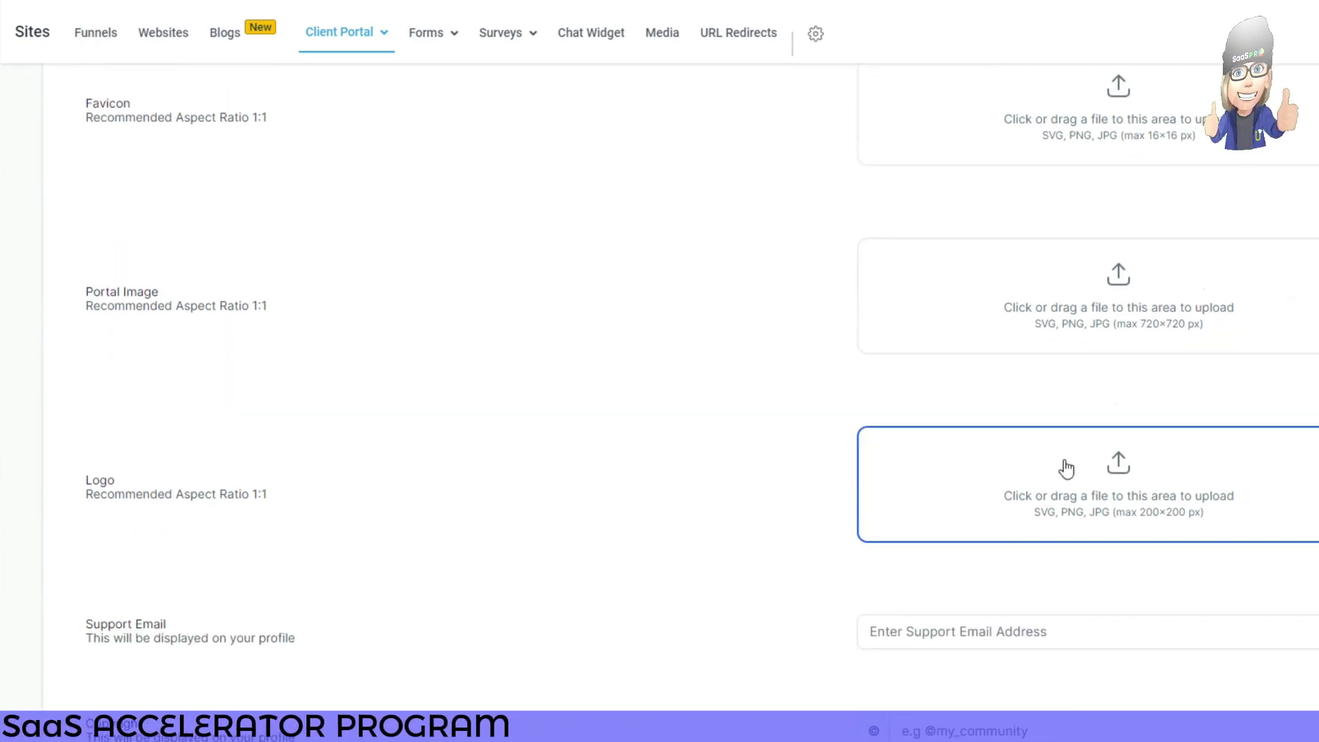
pyautogui.scroll(5, 129, 653)
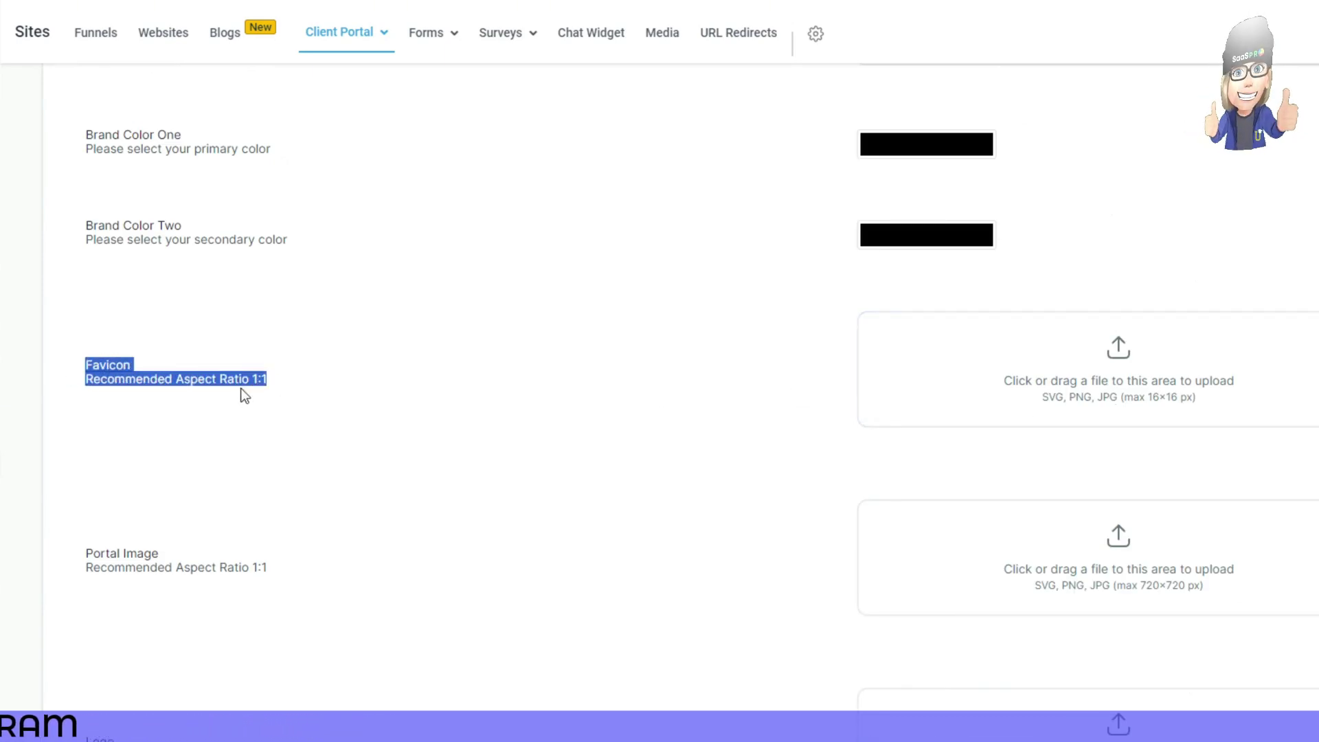
pyautogui.scroll(-2, 274, 599)
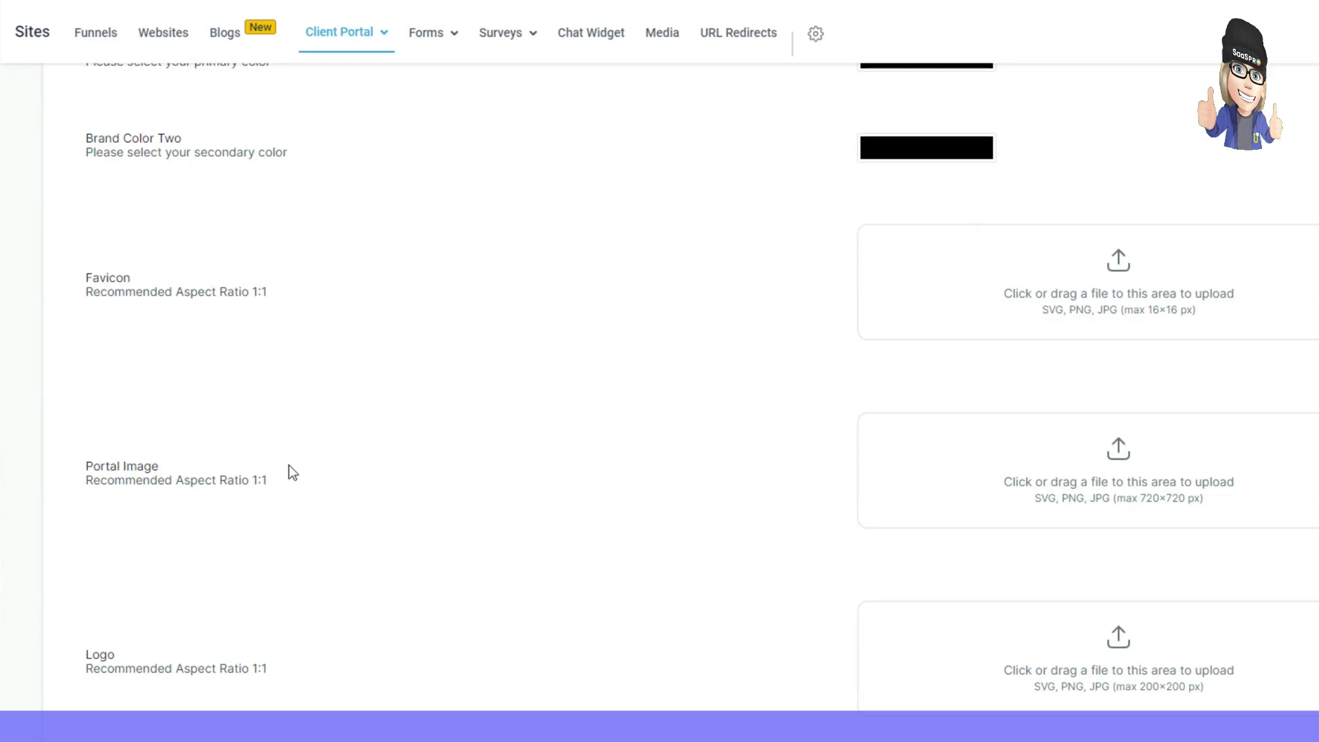
pyautogui.moveTo(282, 477); pyautogui.dragTo(77, 455)
pyautogui.scroll(-5, 350, 648)
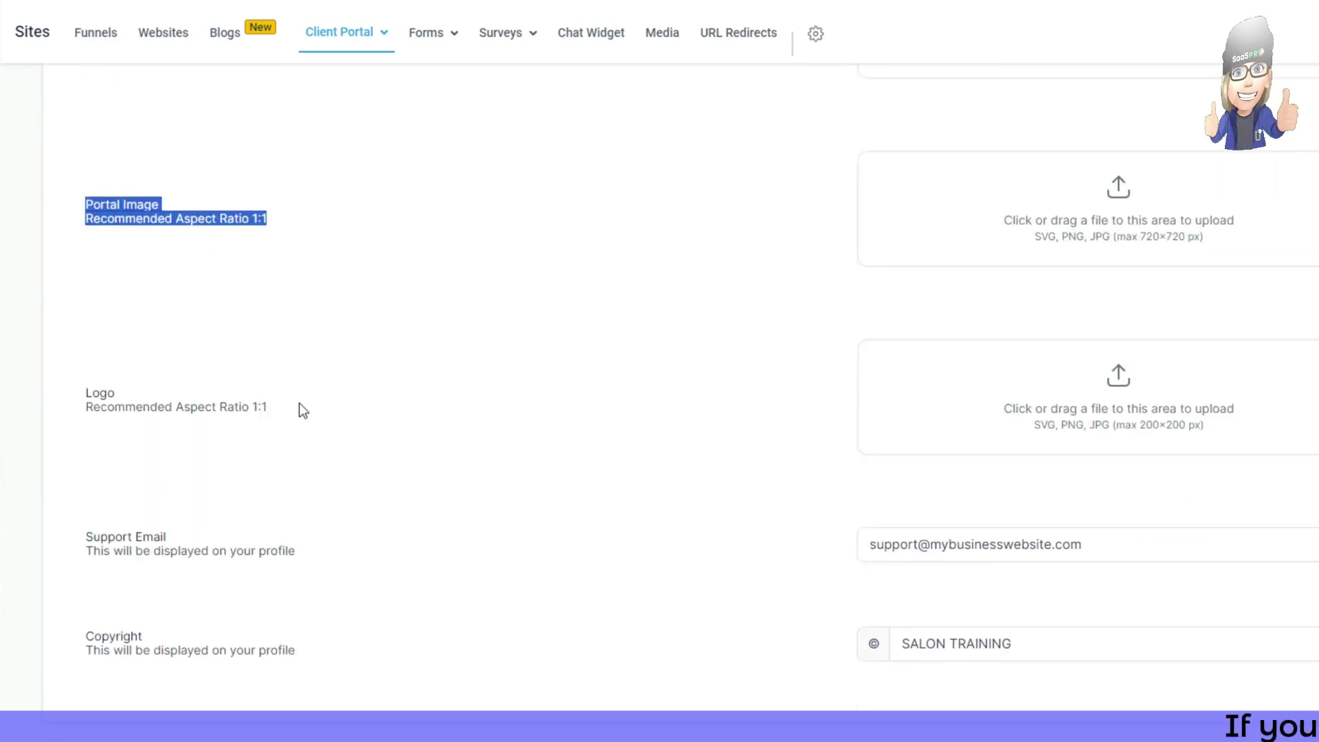
pyautogui.moveTo(299, 403); pyautogui.dragTo(121, 338)
pyautogui.moveTo(115, 219); pyautogui.dragTo(692, 442)
pyautogui.scroll(7, 1087, 504)
pyautogui.click(1141, 453)
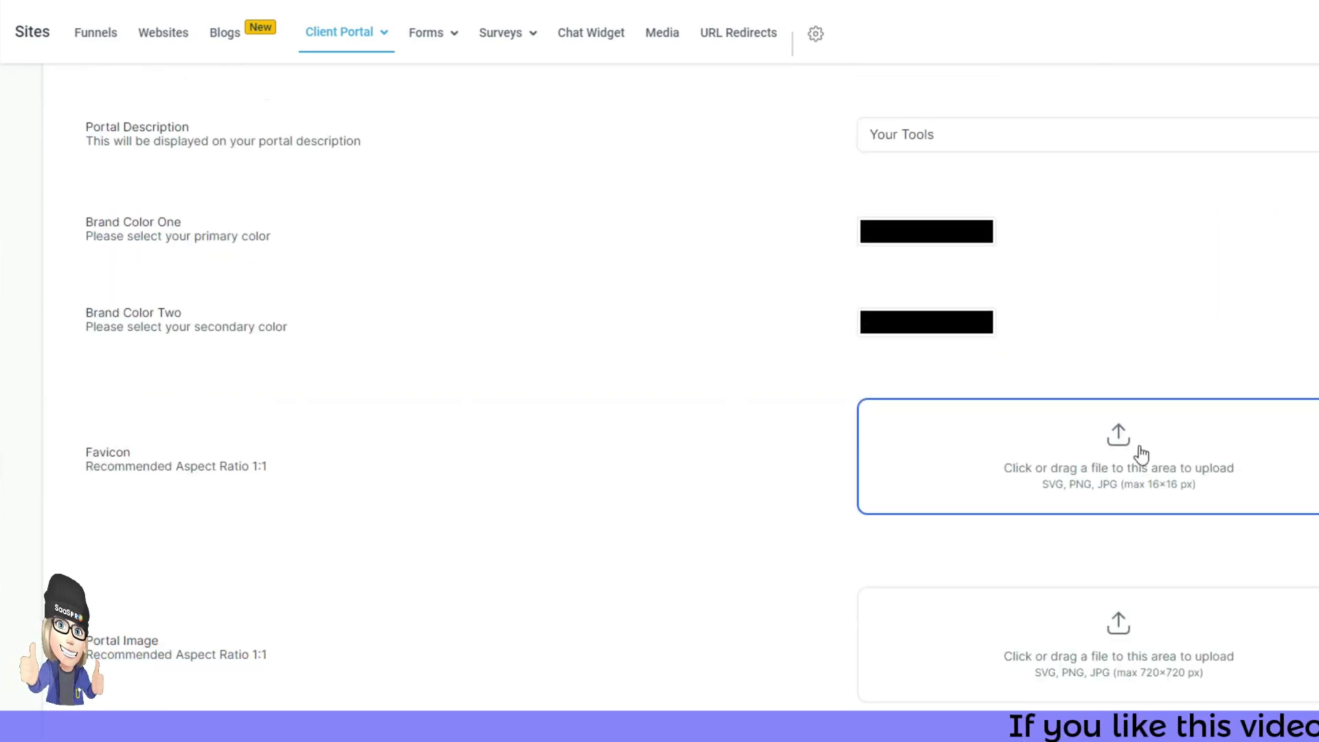
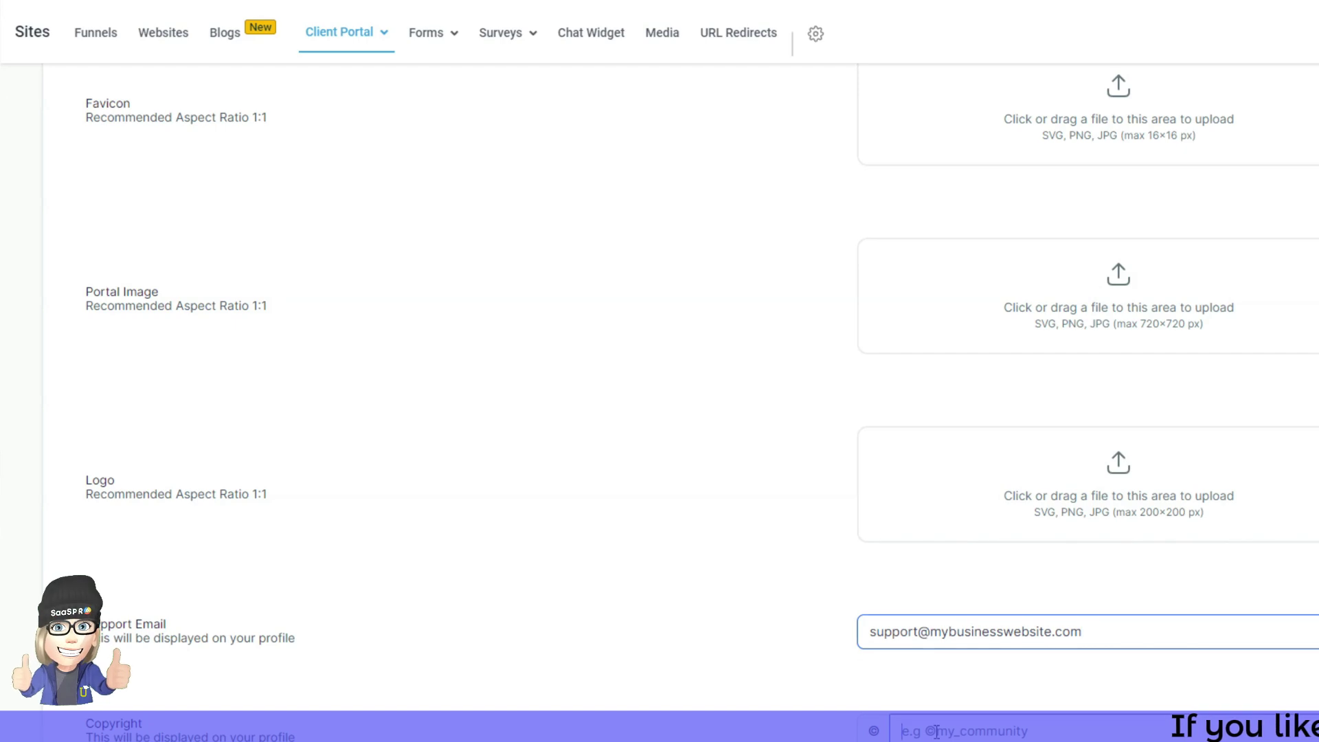
# - Set the portal's copyright text to "SALON TRAINING"
pyautogui.click(1199, 715)
pyautogui.write('SALON TRA')
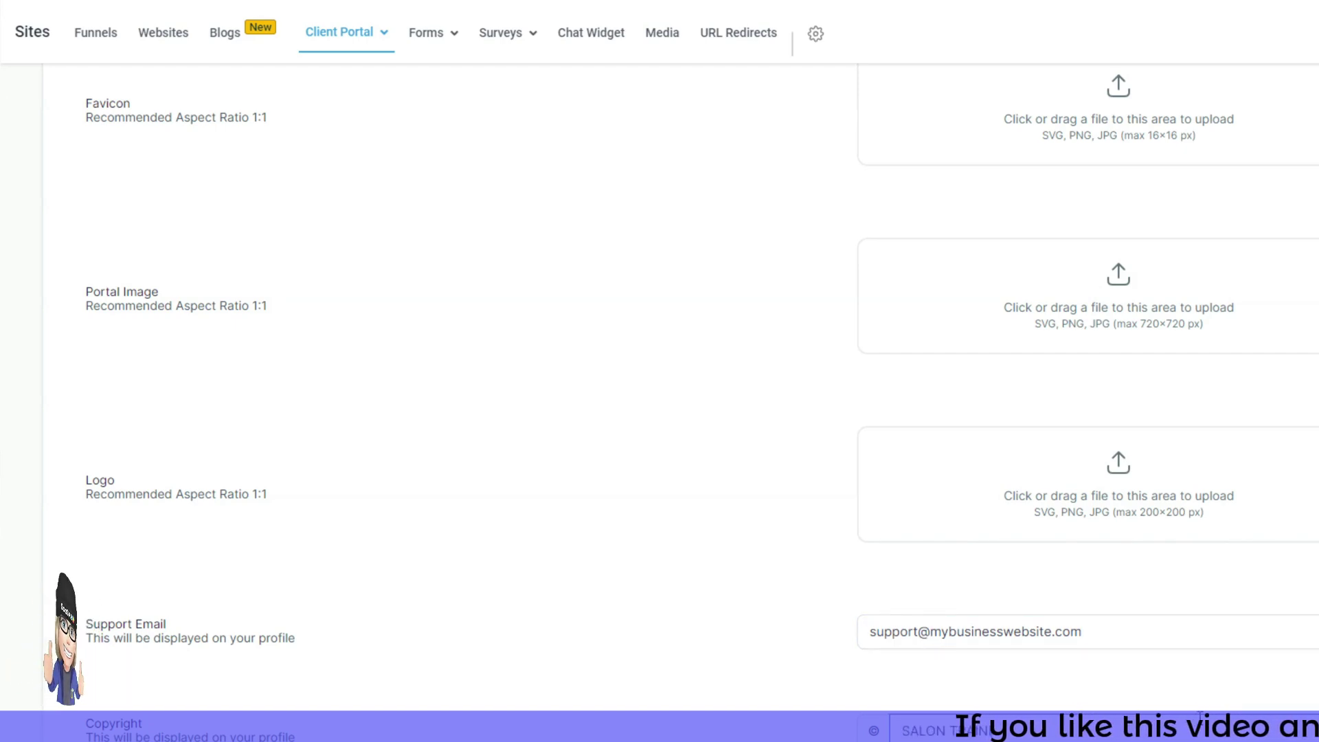
pyautogui.scroll(4, 374, 528)
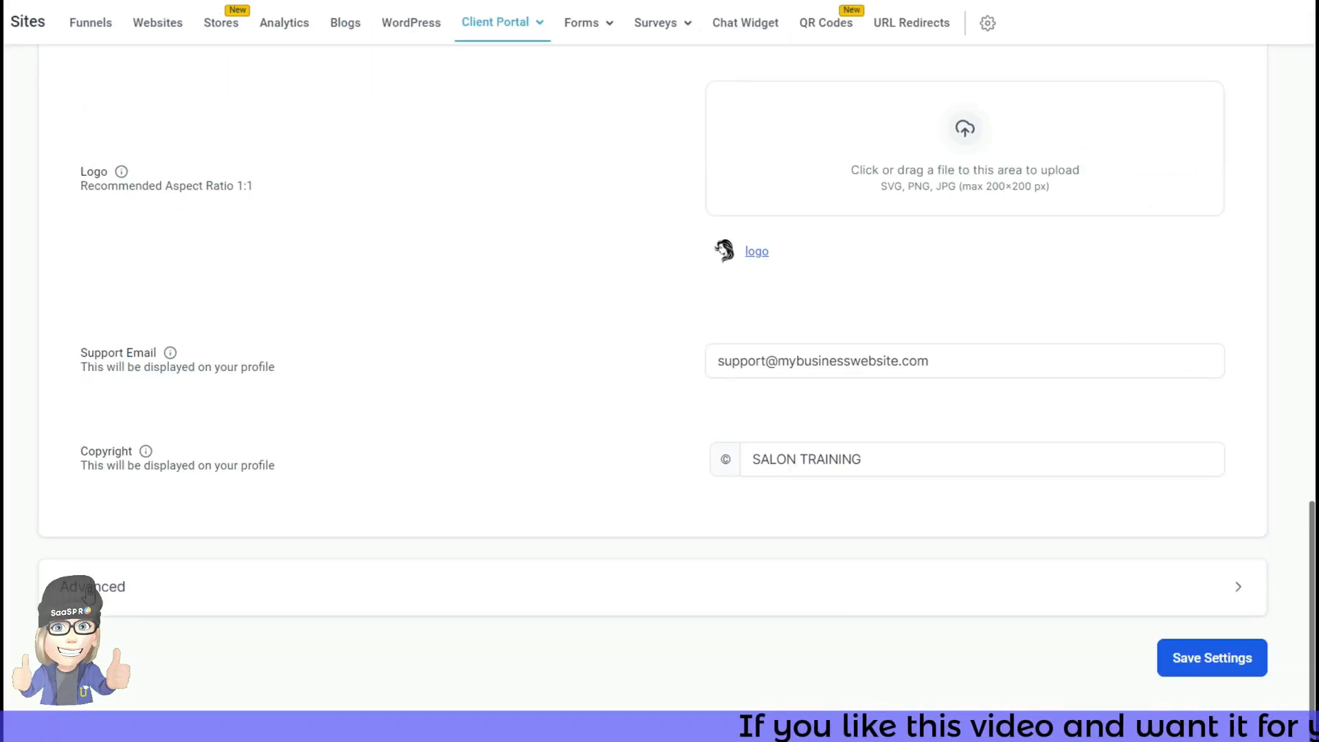
# - Expand the advanced branding options, review the Custom JS, Custom CSS and Tracking Code fields, and save the branding settings
pyautogui.click(1236, 586)
pyautogui.scroll(-2, 1237, 586)
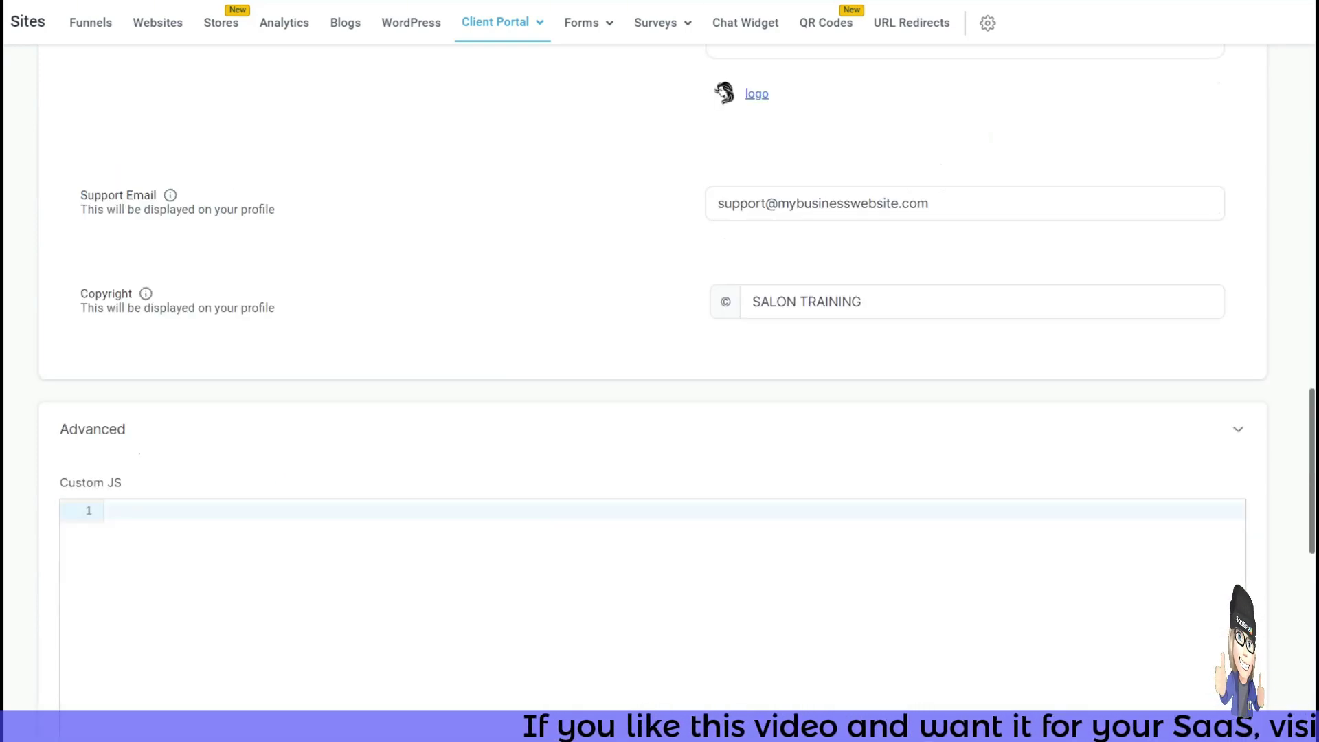
pyautogui.scroll(-4, 516, 453)
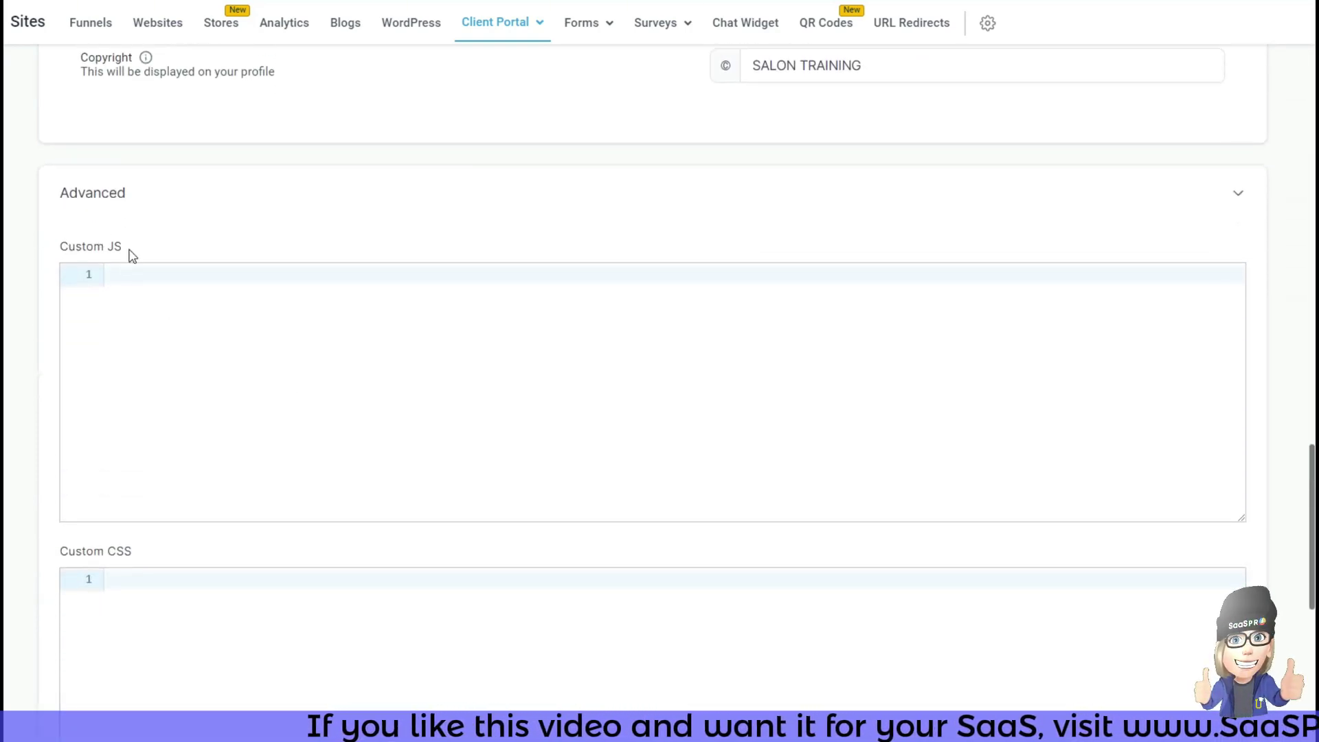
pyautogui.scroll(-5, 145, 387)
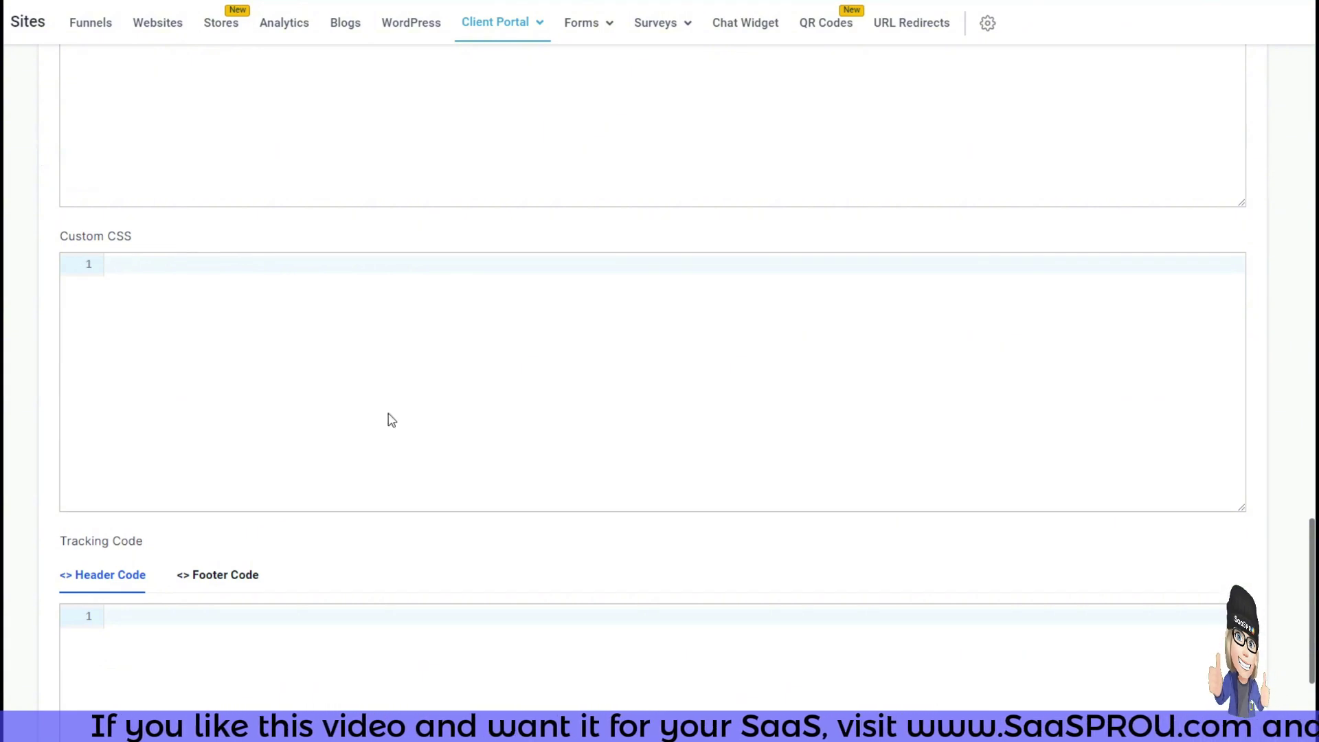
pyautogui.scroll(-3, 290, 415)
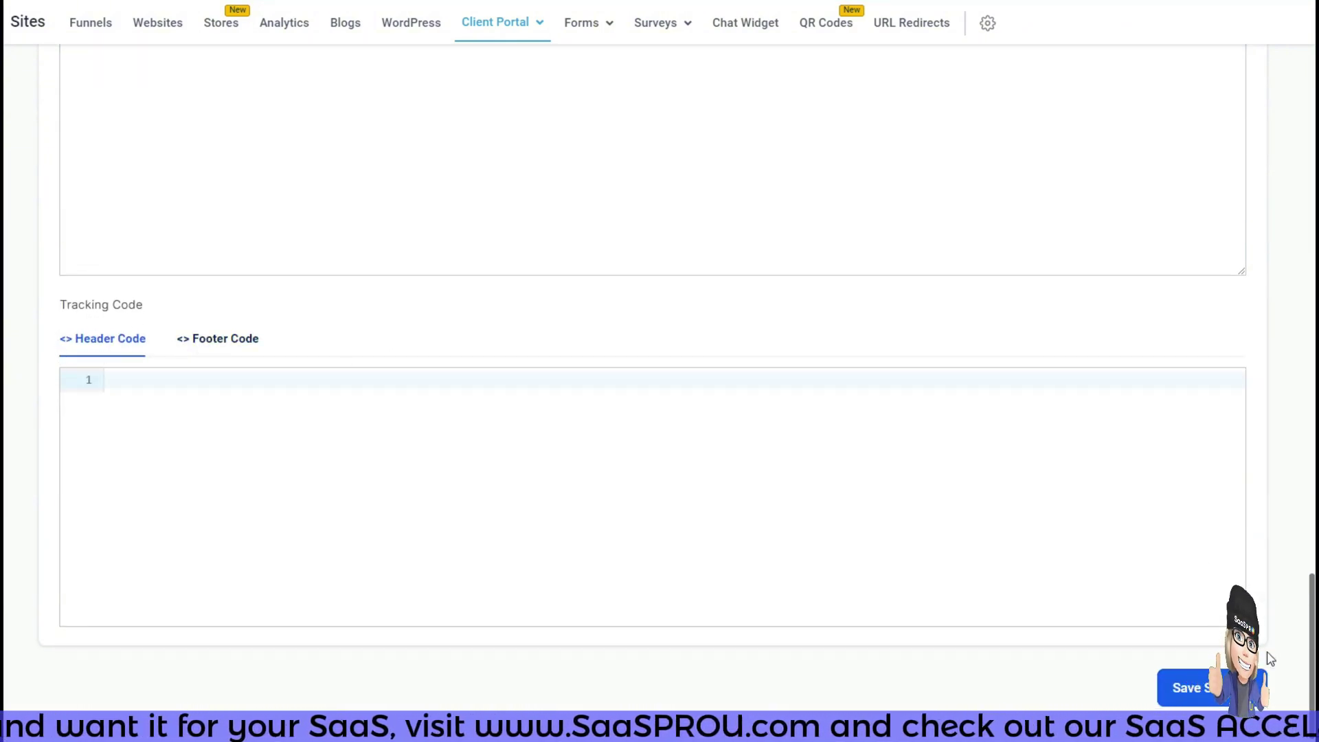
pyautogui.click(1225, 688)
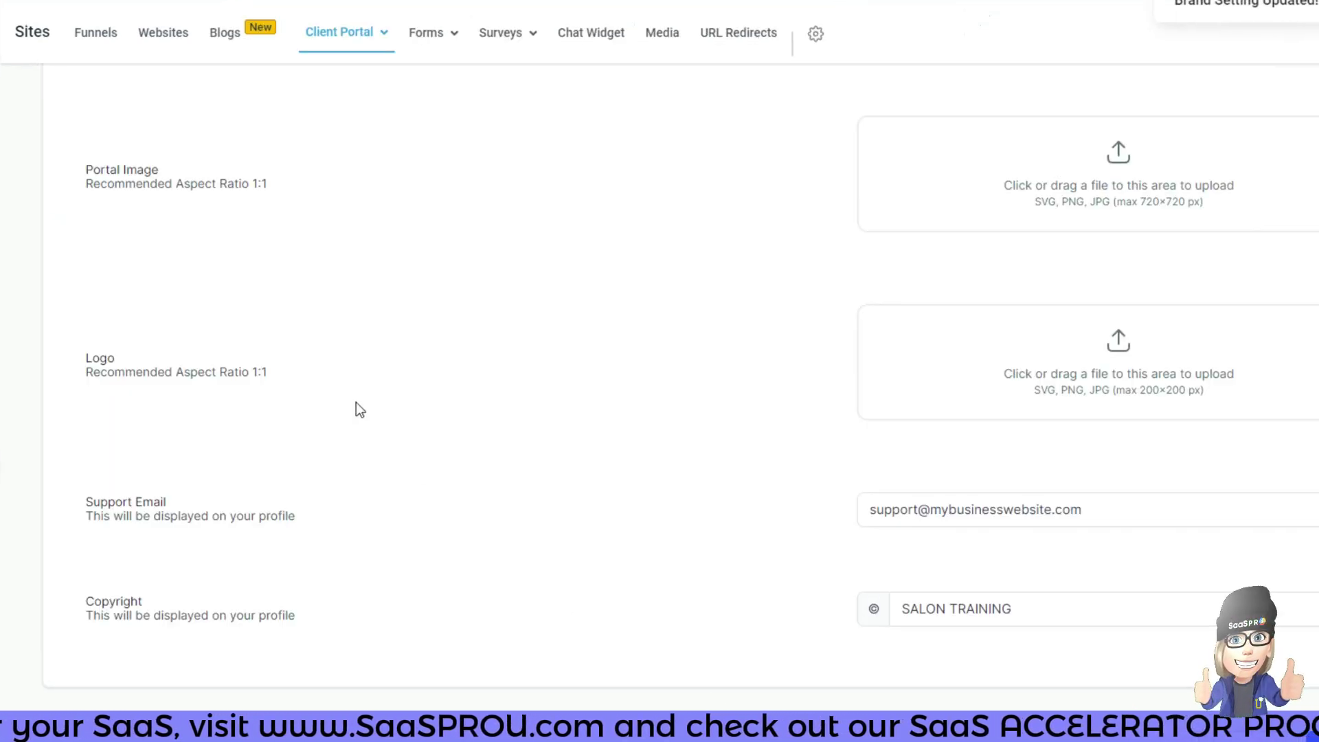
pyautogui.scroll(7, 824, 536)
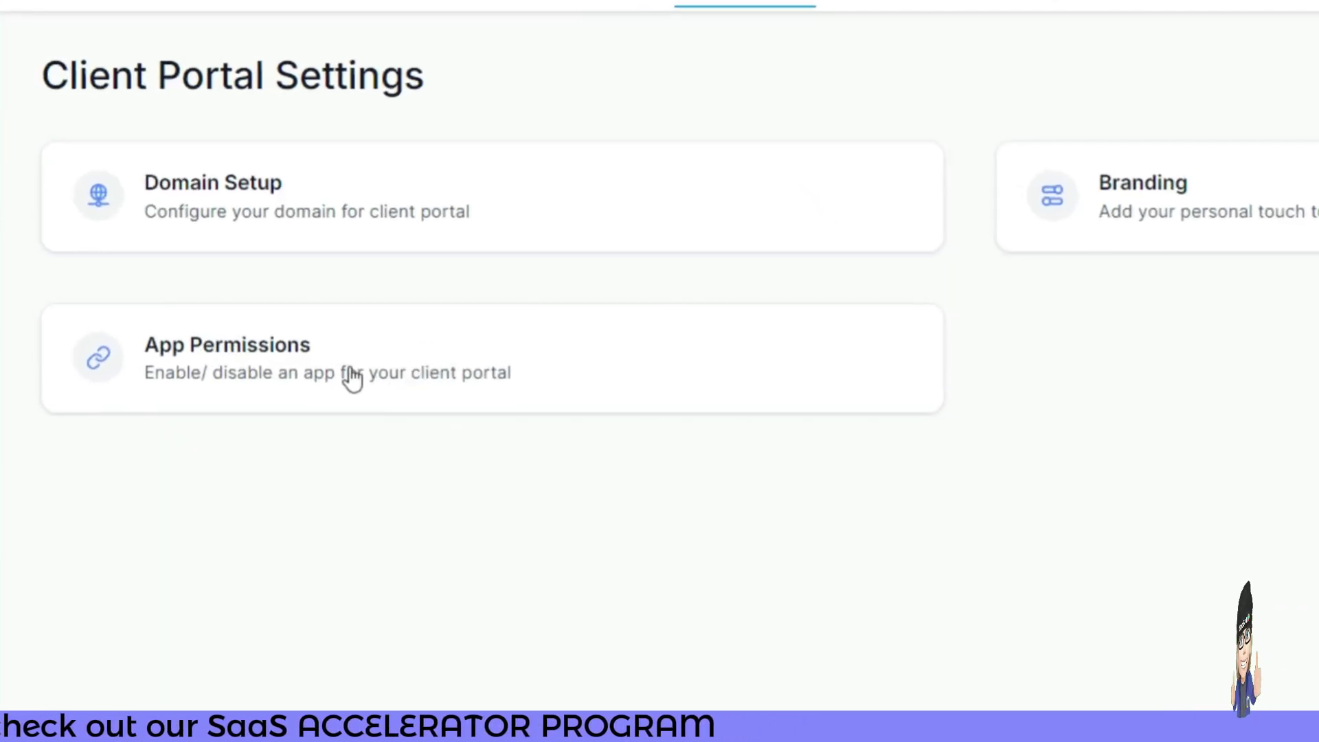
# - In the client portal's App Permissions, try disabling the Communities and Courses apps one at a time, re-enabling each
pyautogui.click(352, 376)
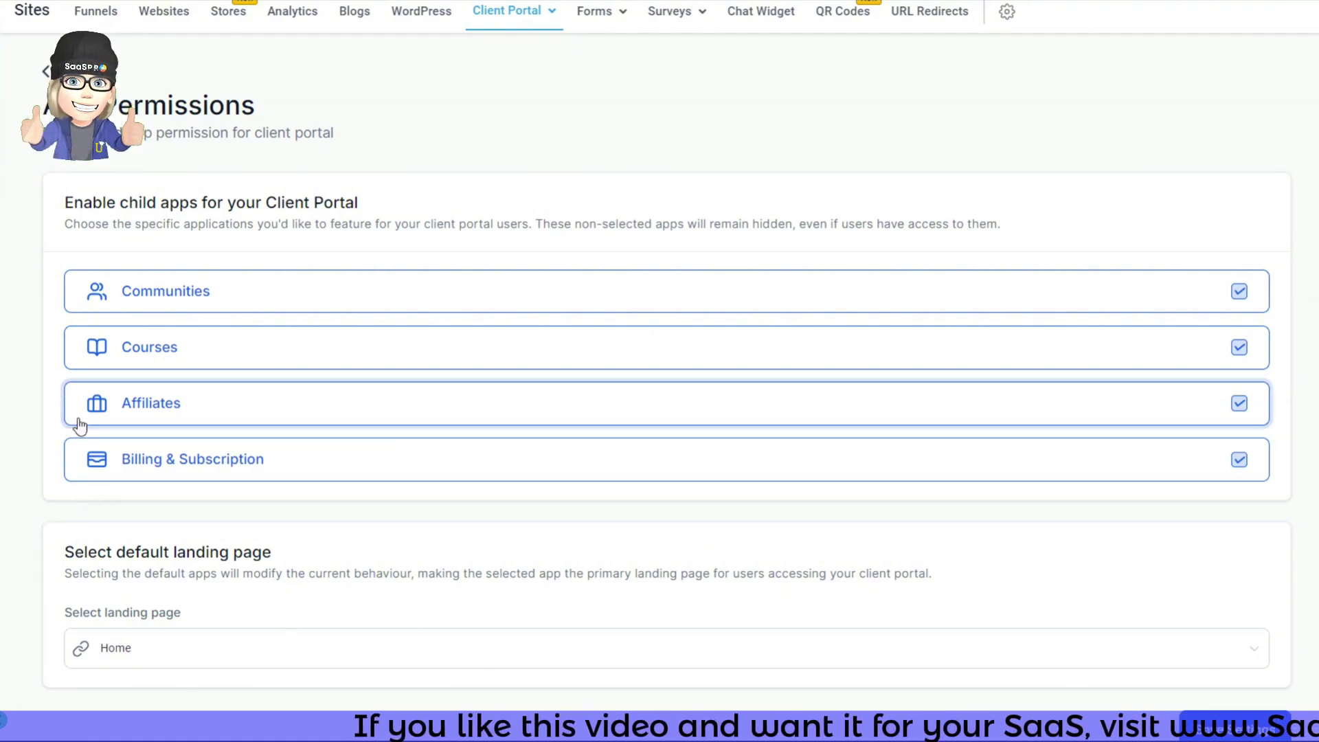
pyautogui.click(1240, 292)
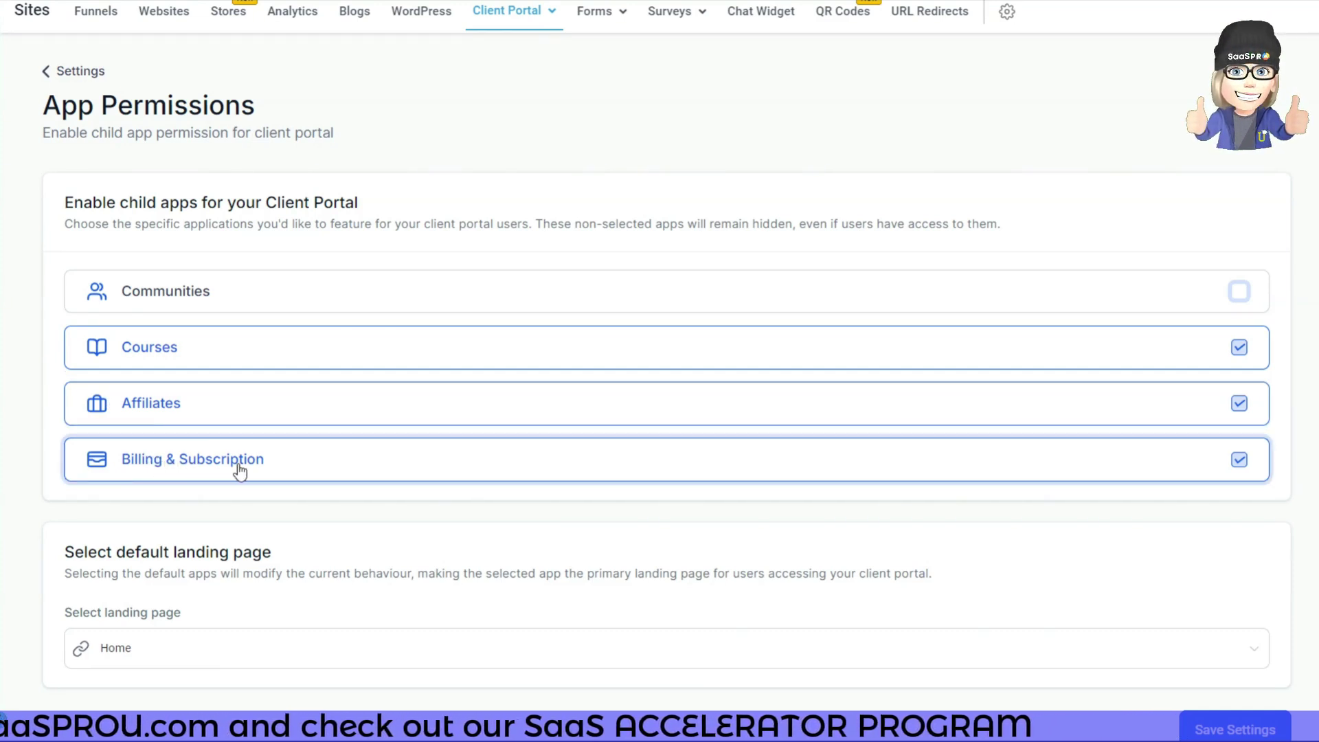
pyautogui.click(1240, 294)
pyautogui.click(1240, 348)
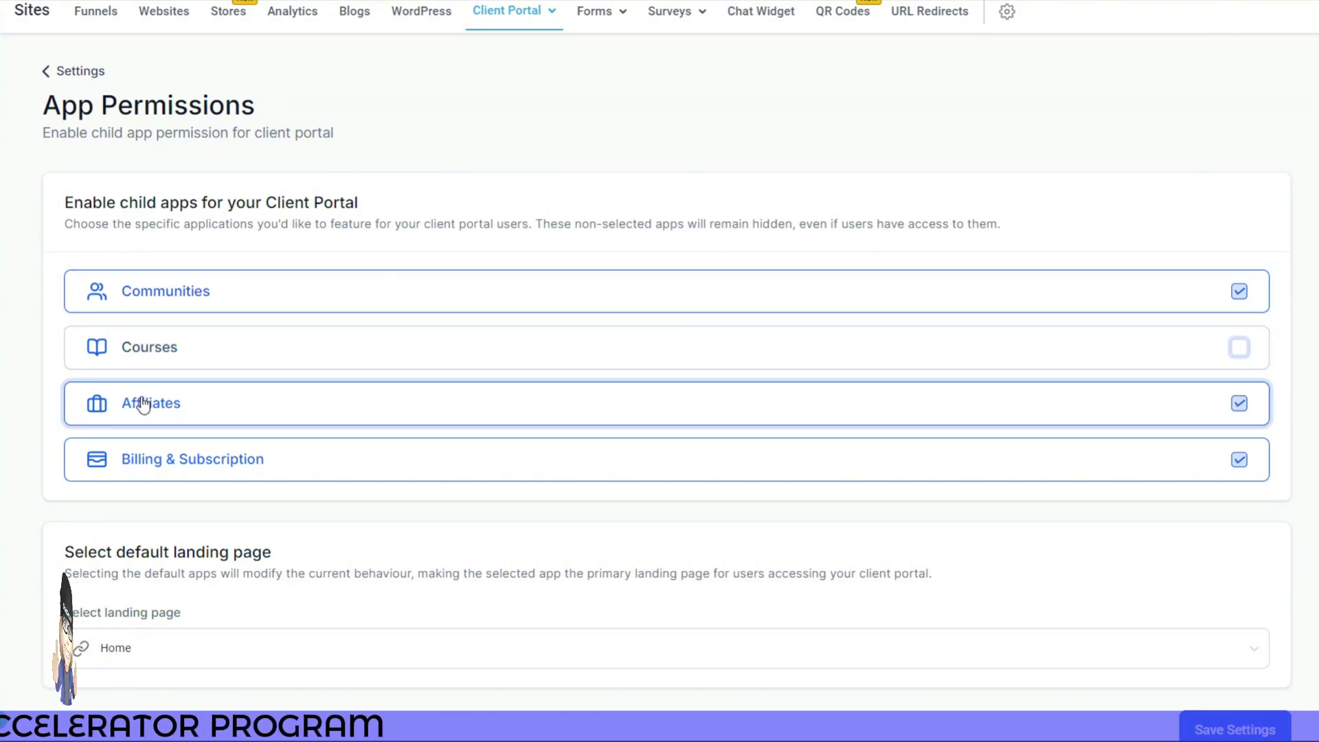
pyautogui.click(1239, 347)
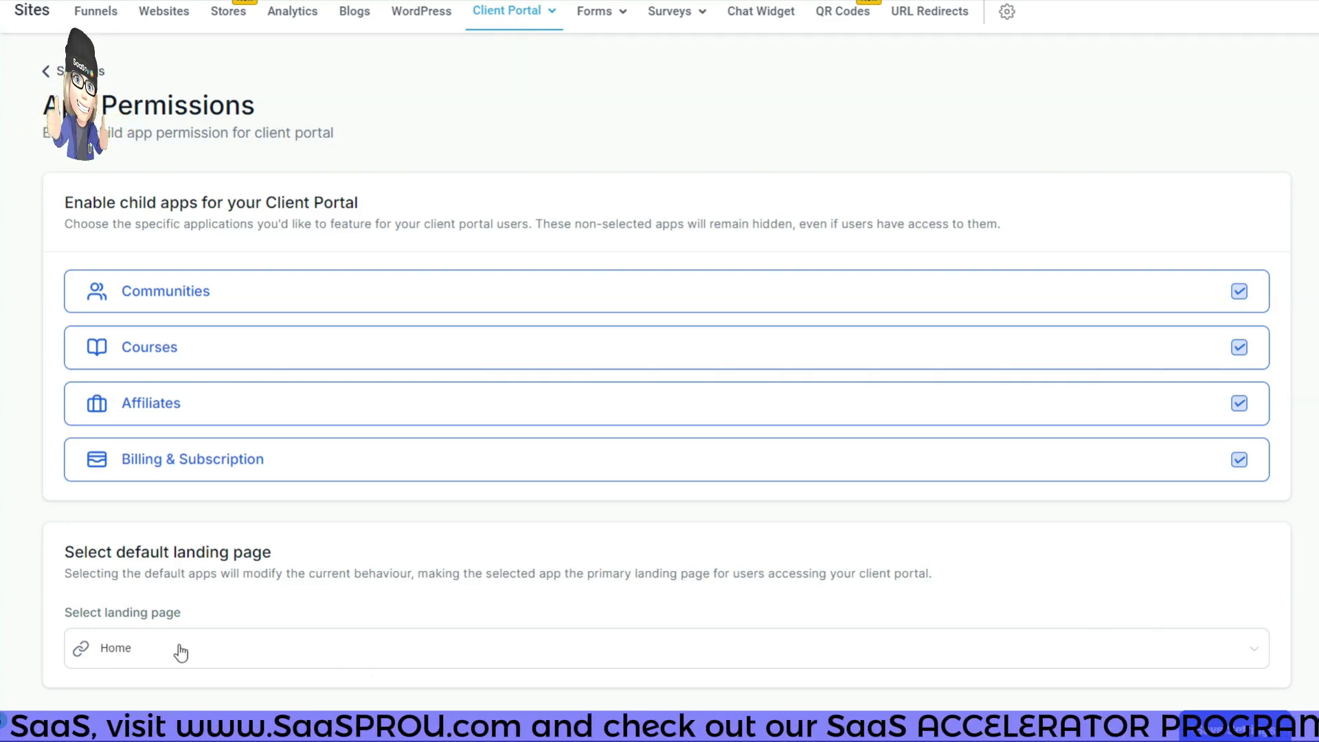
# - Review the default landing page choices for the client portal and keep Home selected
pyautogui.click(1263, 656)
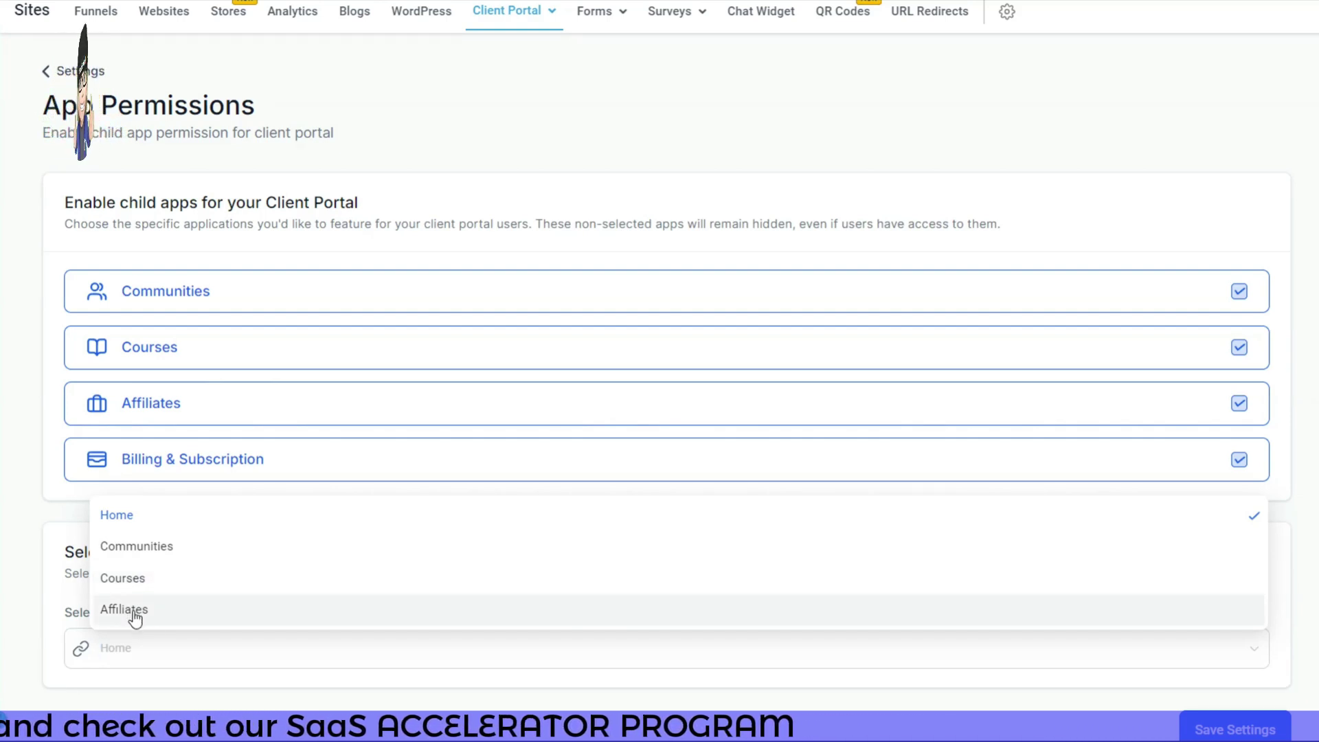
pyautogui.click(385, 642)
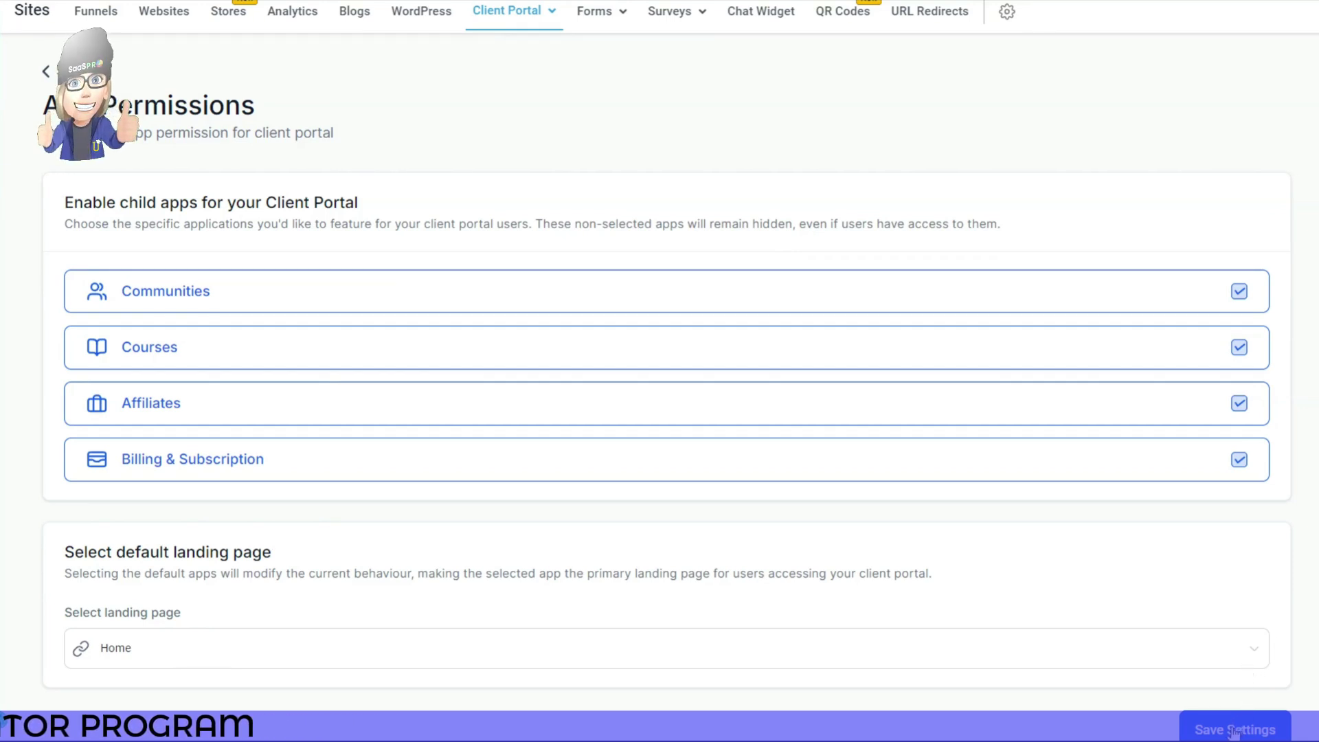
# - Open the client portal's sign-up page, enter the client's name and go to the email field
pyautogui.click(496, 10)
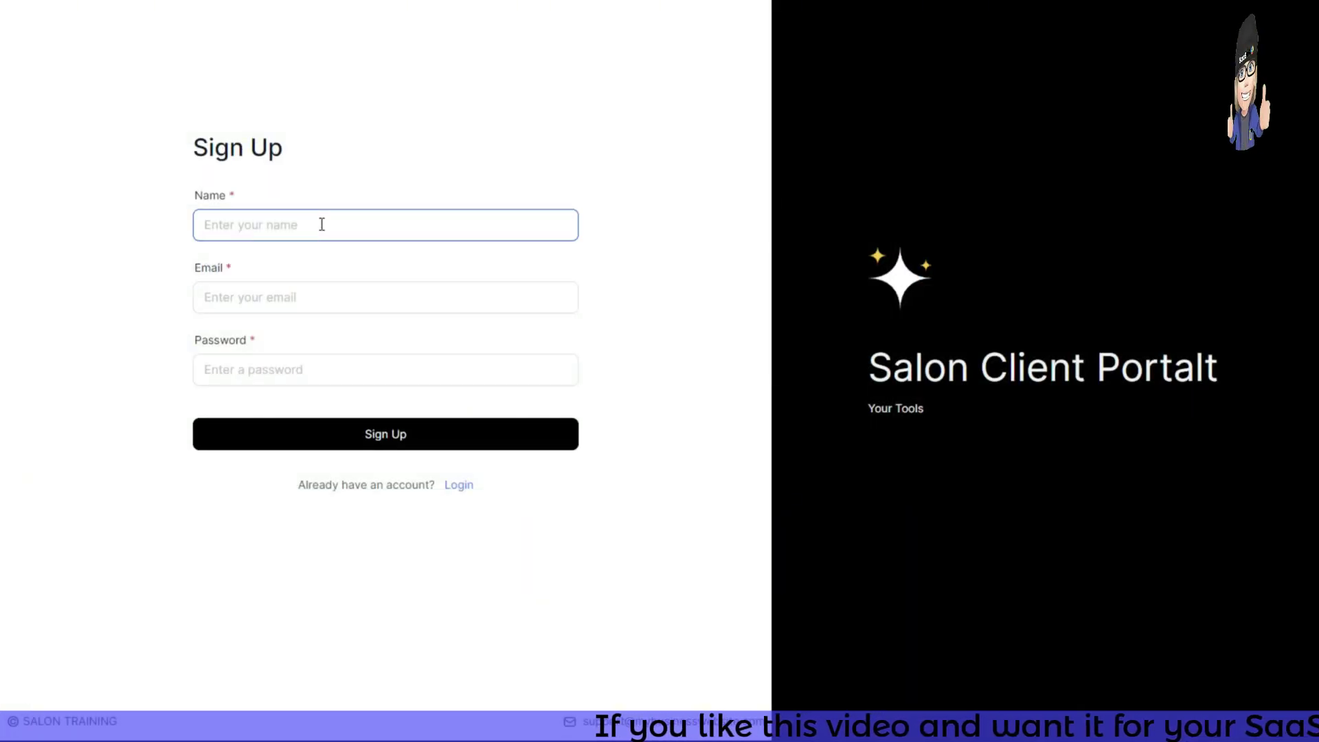
pyautogui.write('CATHY')
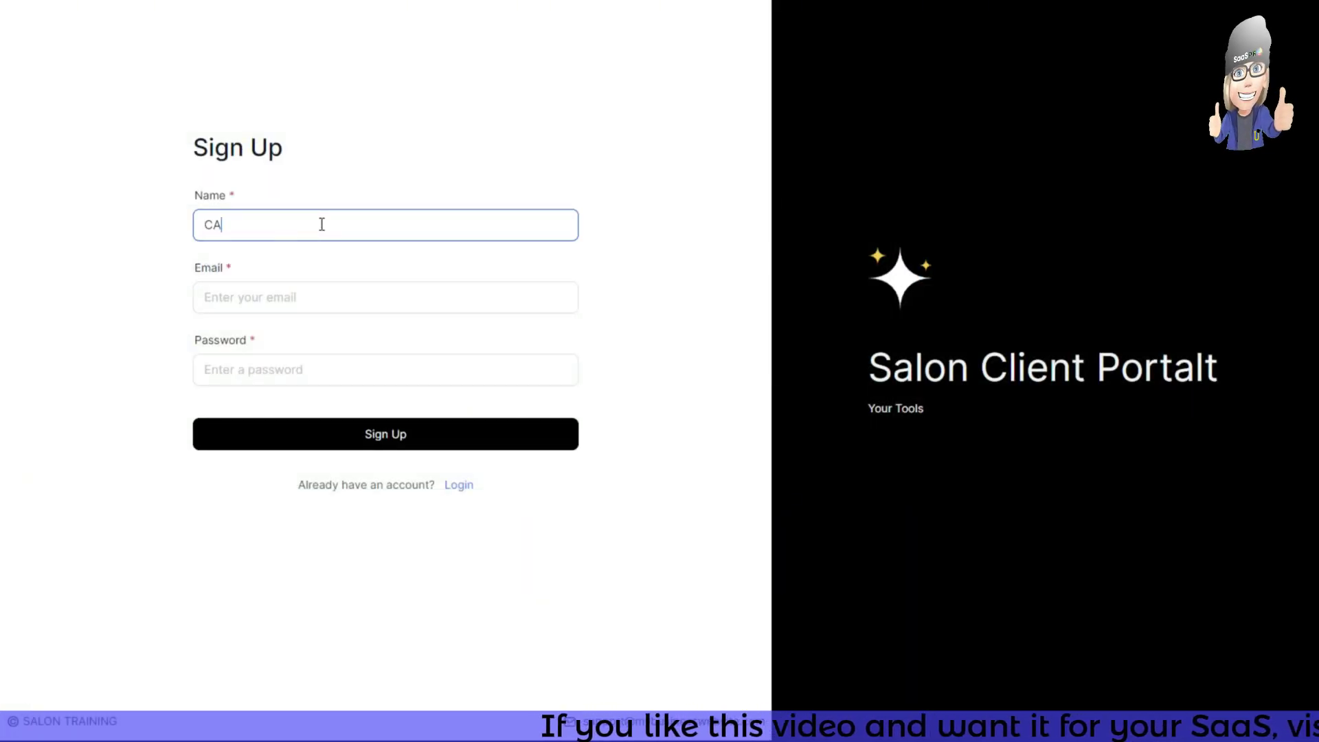
pyautogui.click(262, 300)
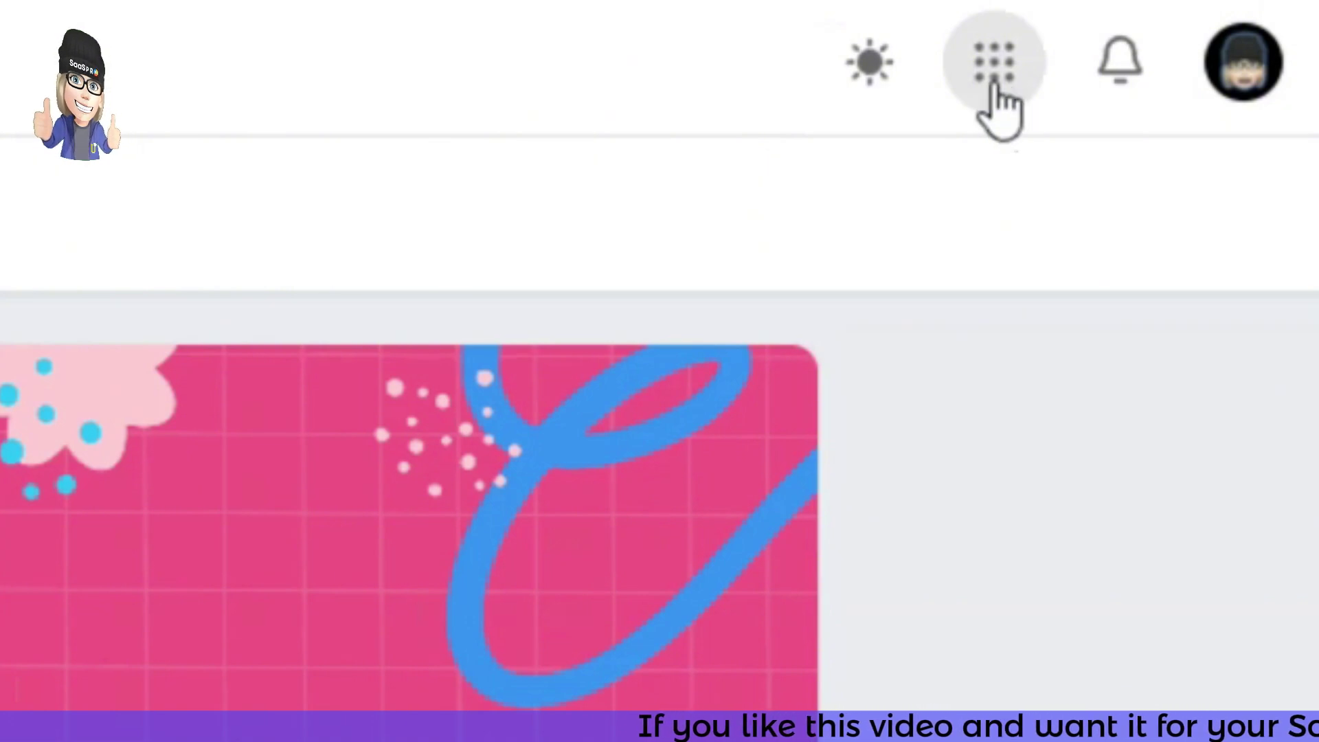
# - Look through the portal's Courses app, including My Courses, and switch to the Affiliates app
pyautogui.click(994, 88)
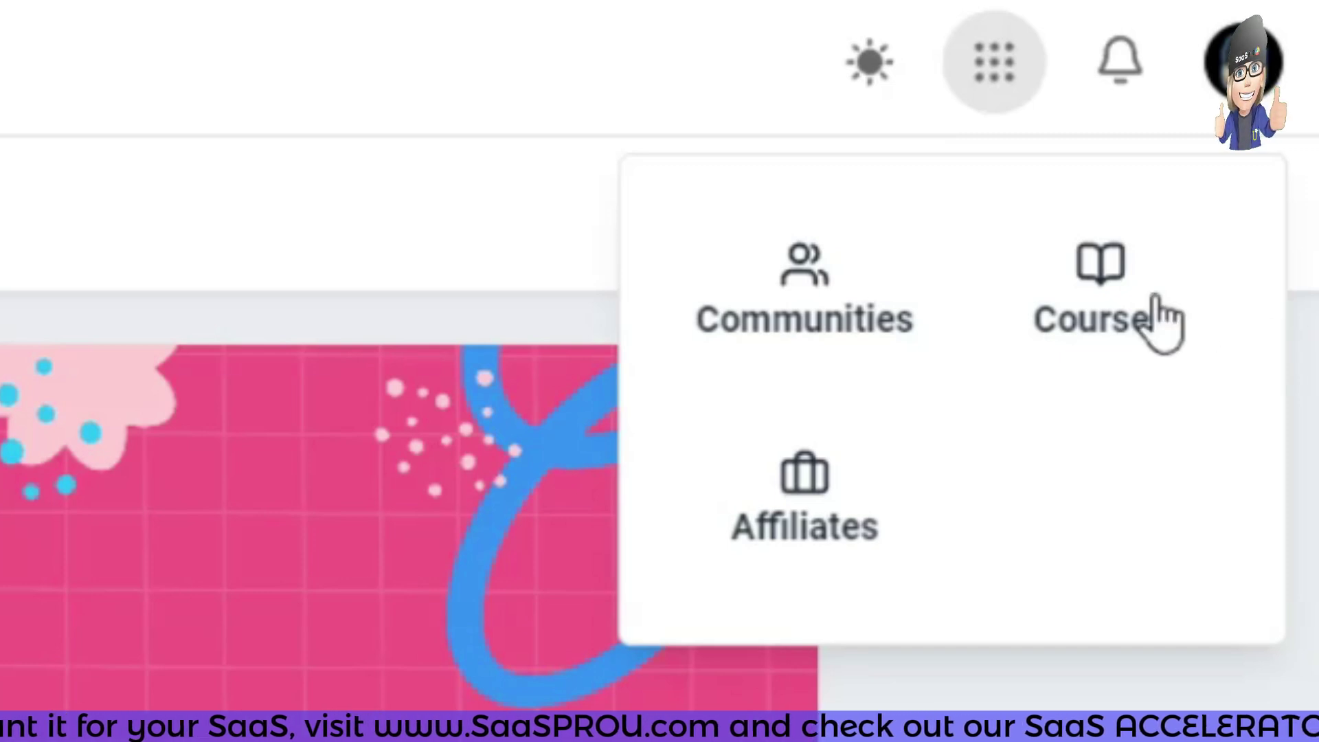
pyautogui.click(1101, 288)
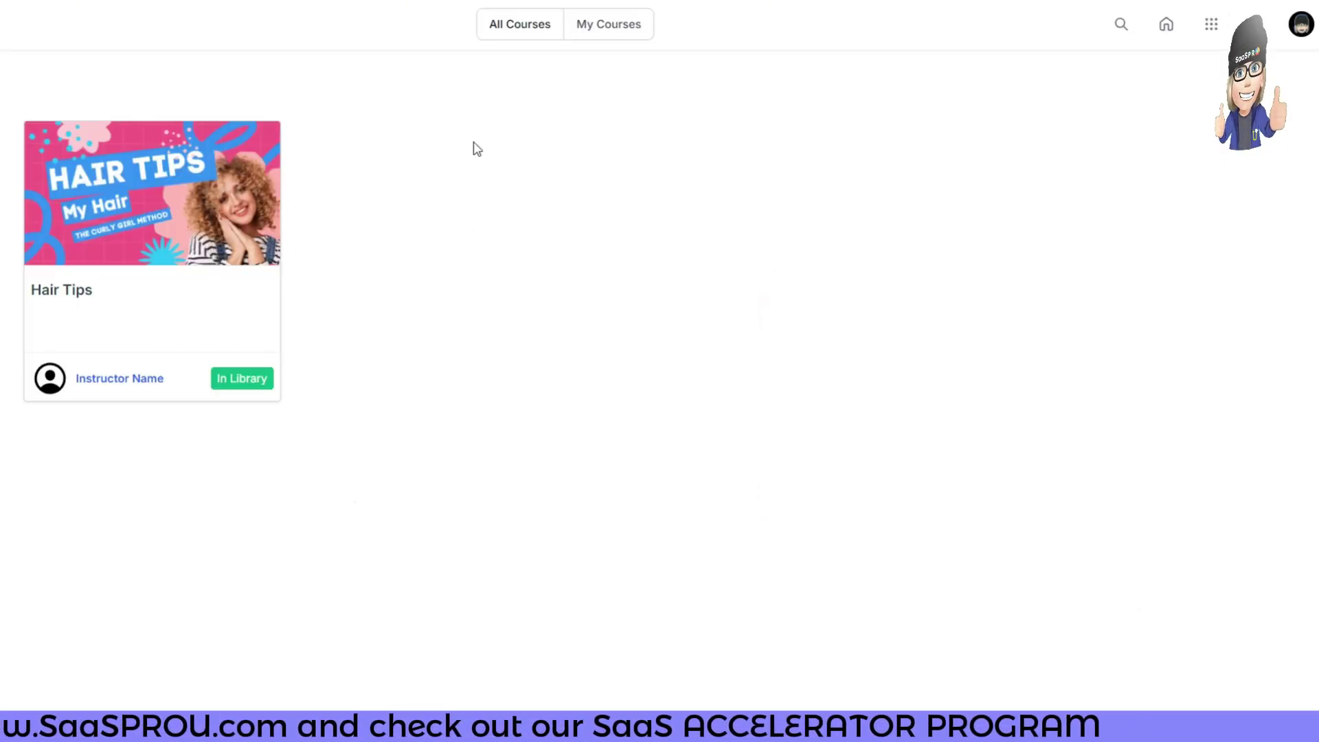
pyautogui.click(613, 32)
pyautogui.click(1212, 24)
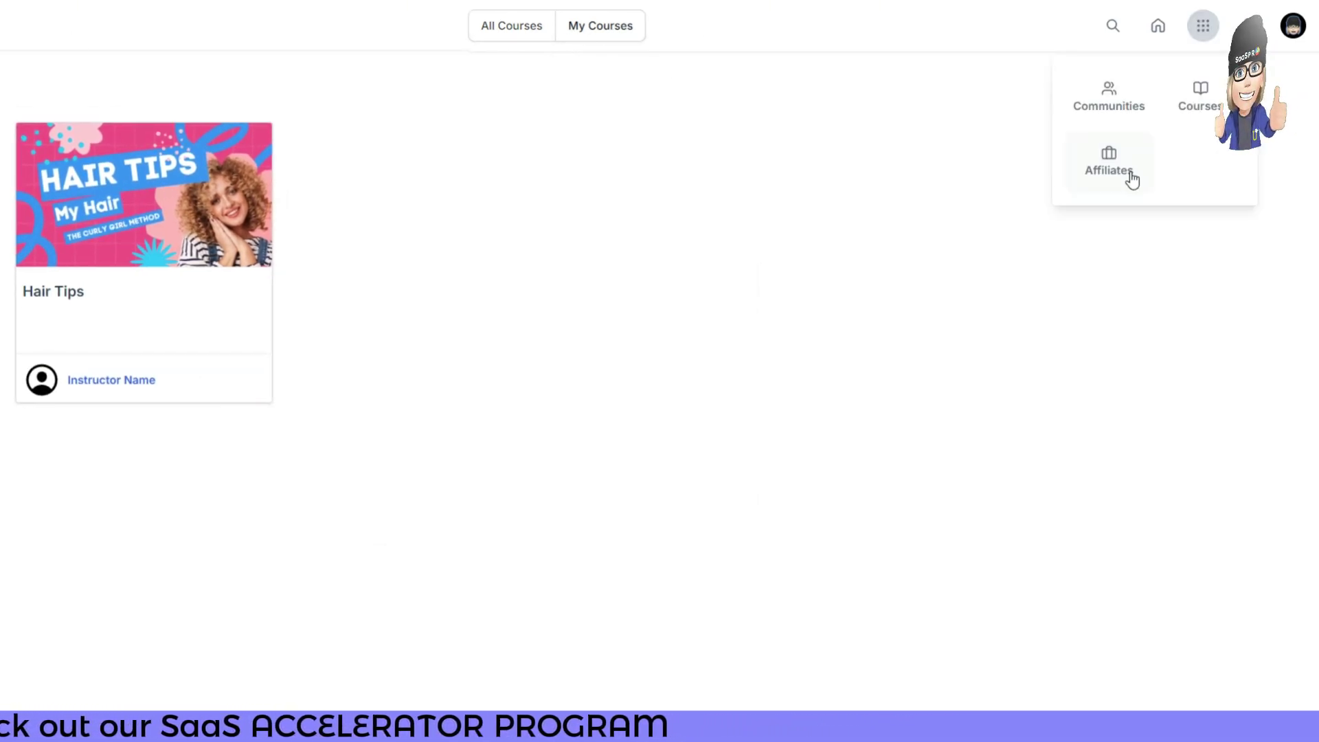
pyautogui.click(1122, 180)
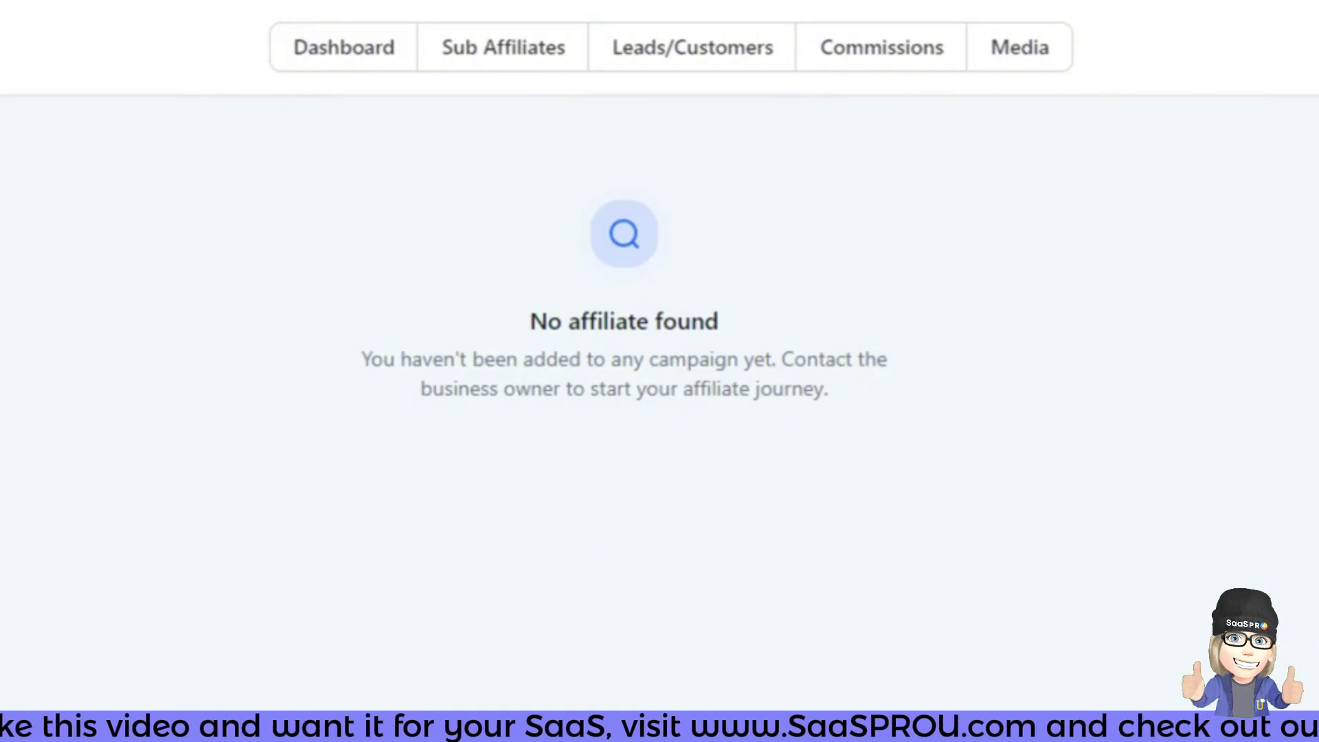
# - Open the client's profile for editing and review the Profile, Account and Social Media sections of the account settings
pyautogui.click(1318, 47)
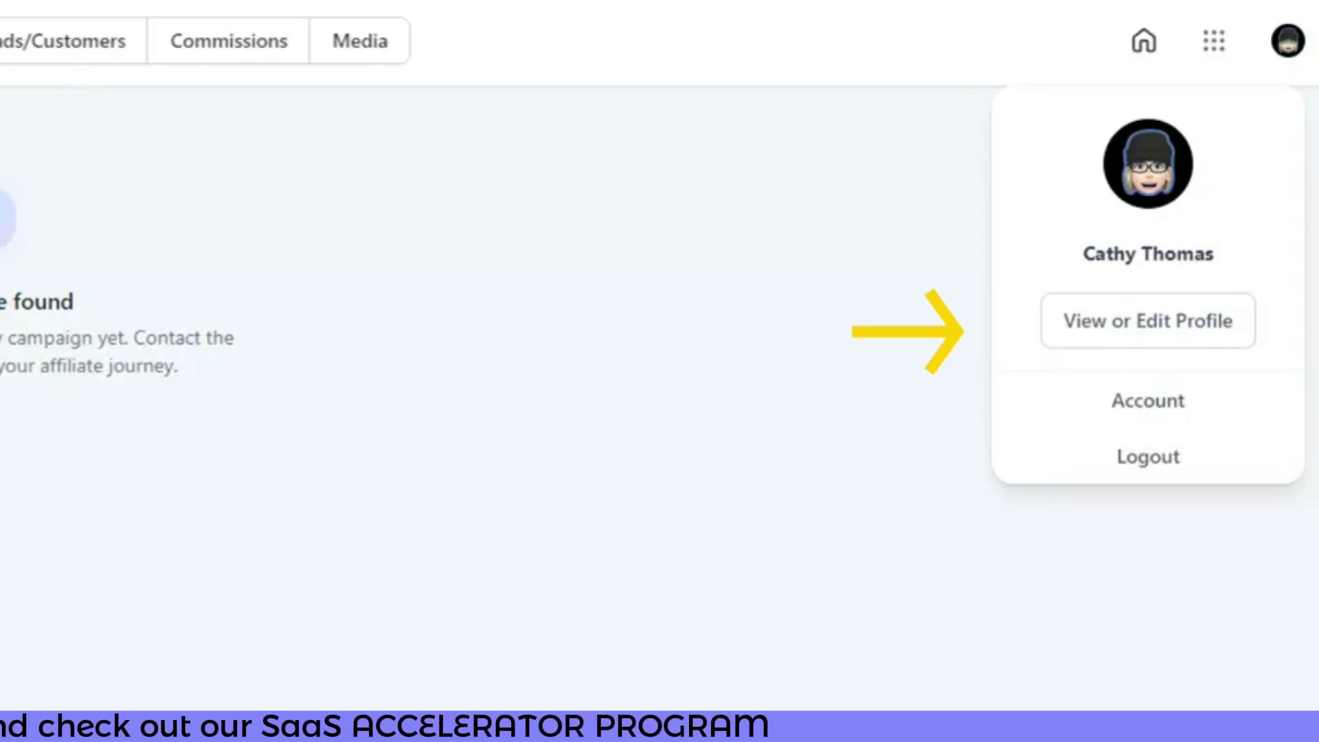
pyautogui.click(1148, 321)
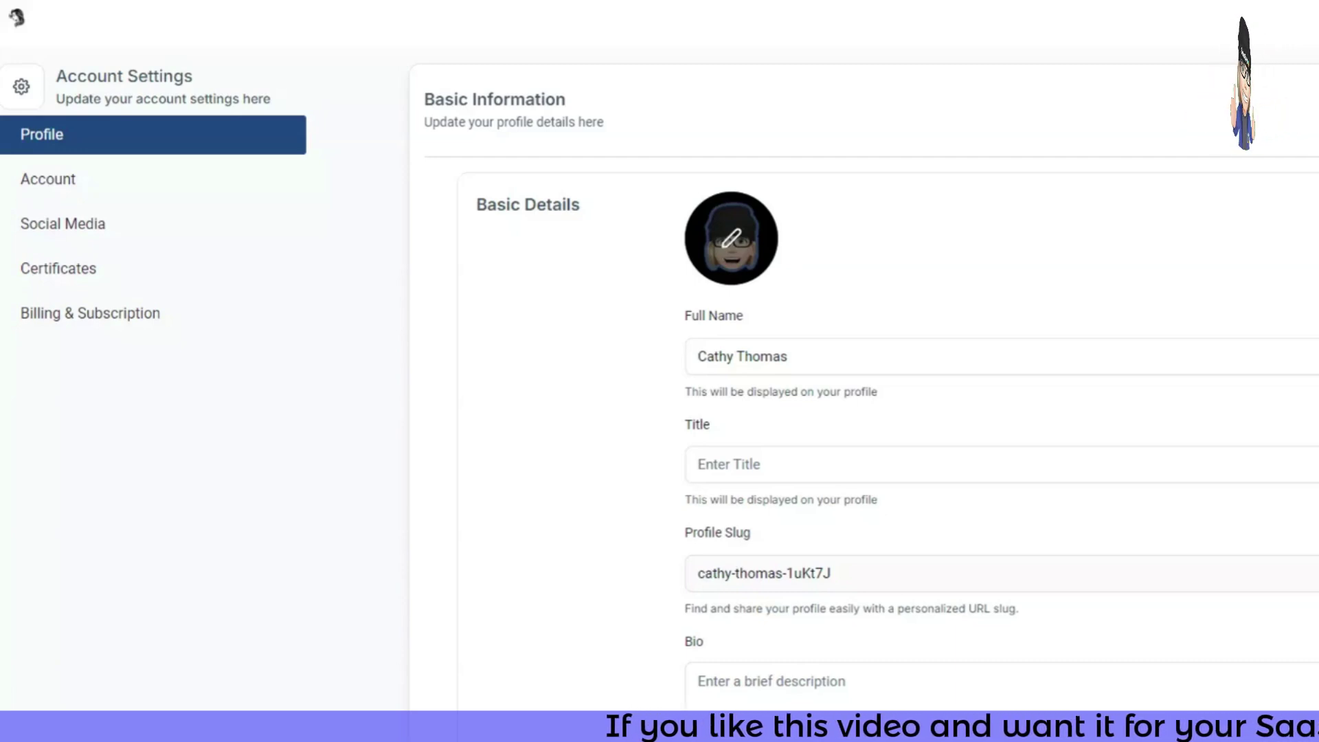
pyautogui.scroll(-4, 894, 447)
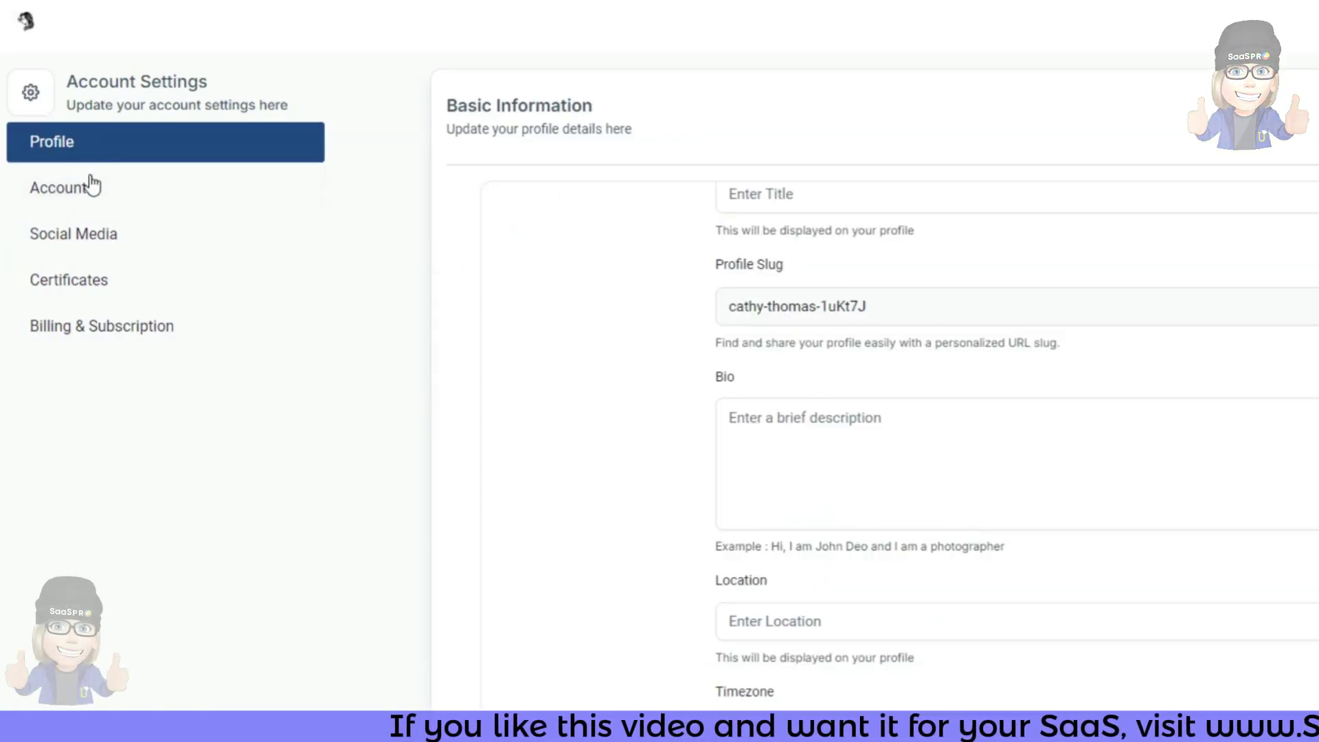
pyautogui.click(49, 202)
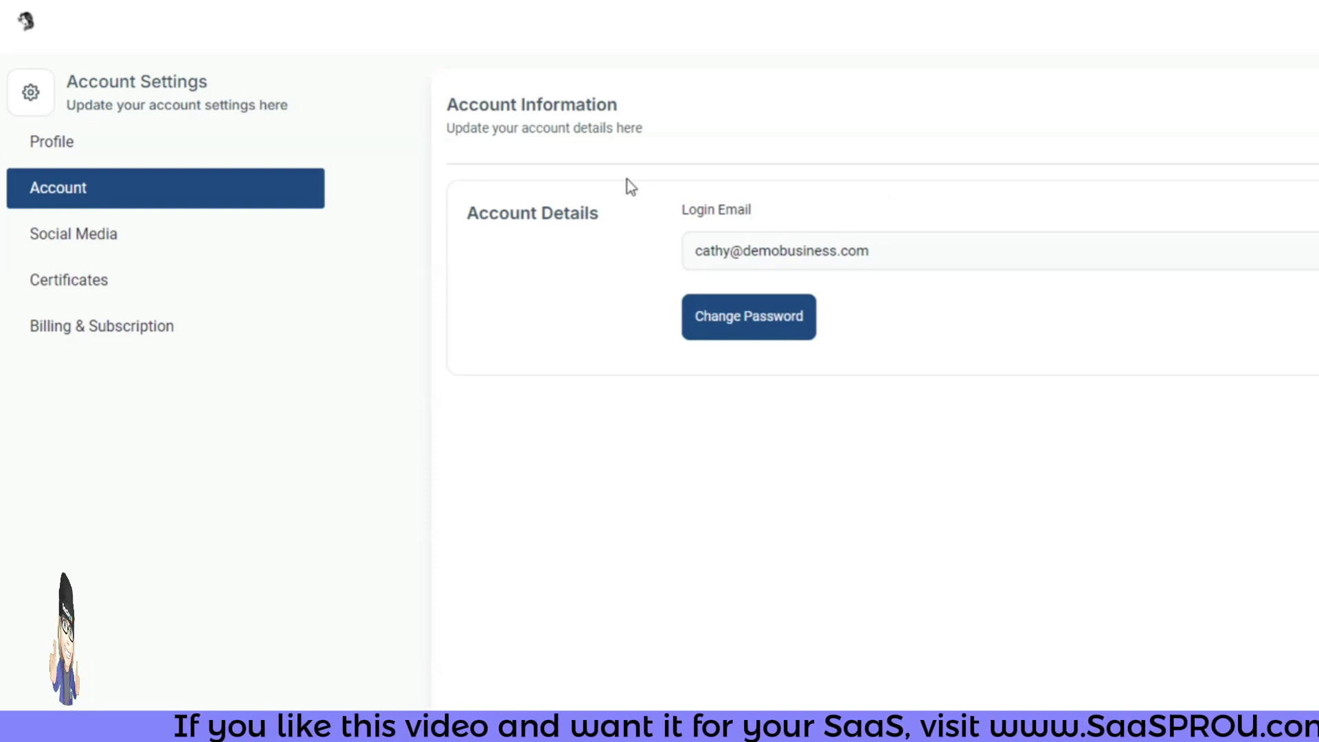
pyautogui.click(124, 250)
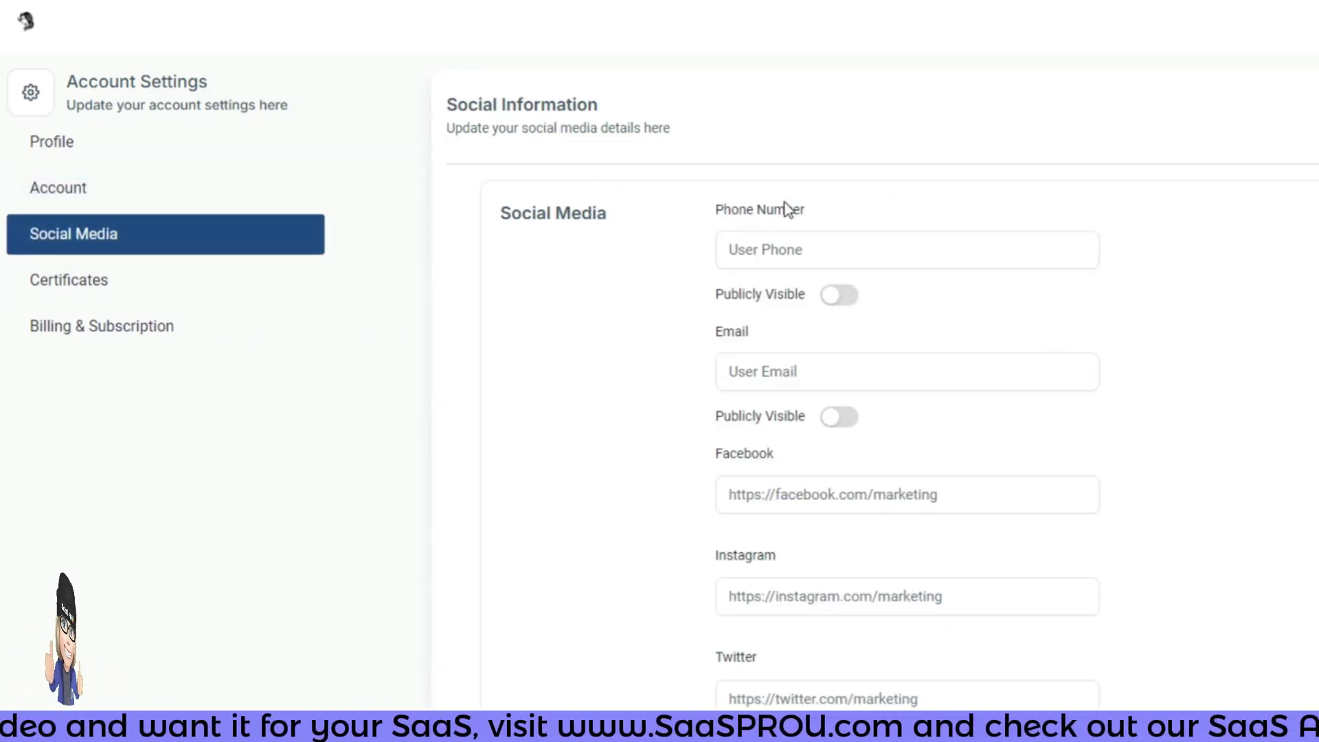
pyautogui.scroll(-2, 802, 413)
pyautogui.scroll(2, 795, 412)
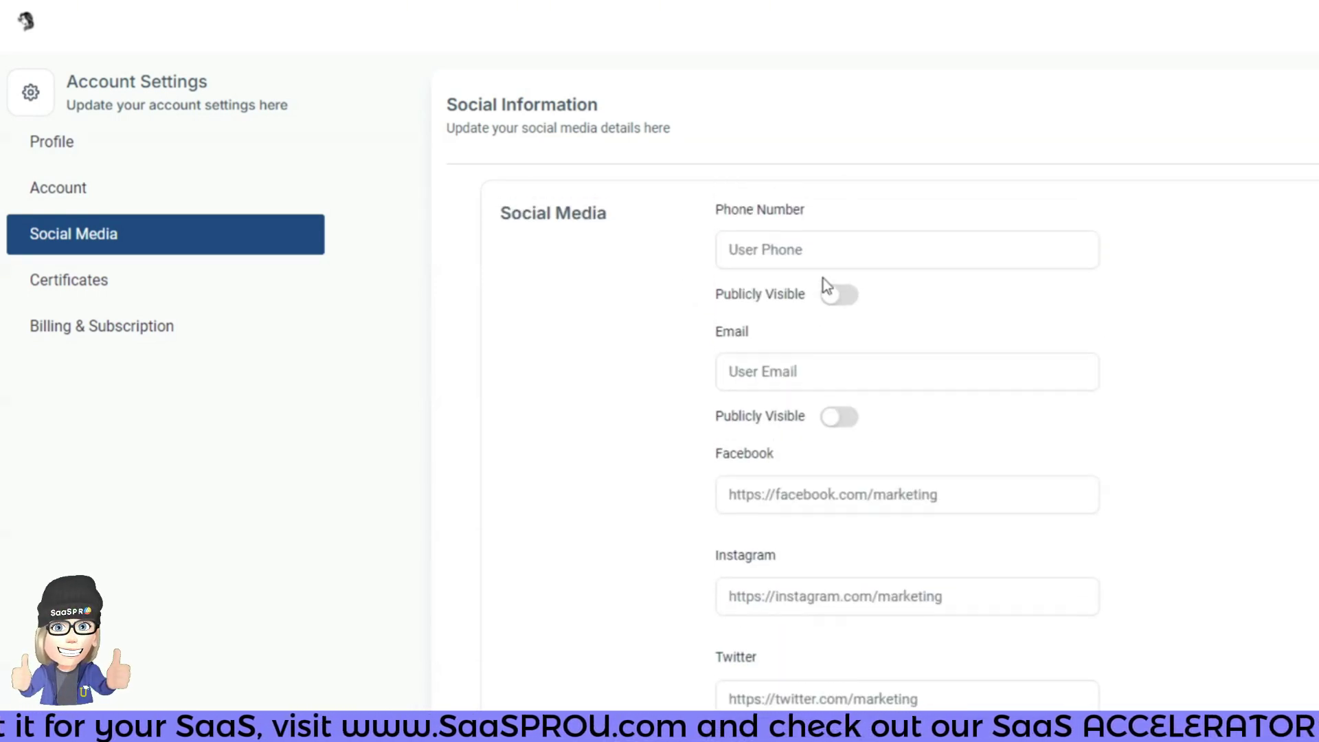
# - Review the Social Media, Certificates and Billing & Subscription sections of the account settings, and switch to the portal's Communities app
pyautogui.scroll(-2, 854, 474)
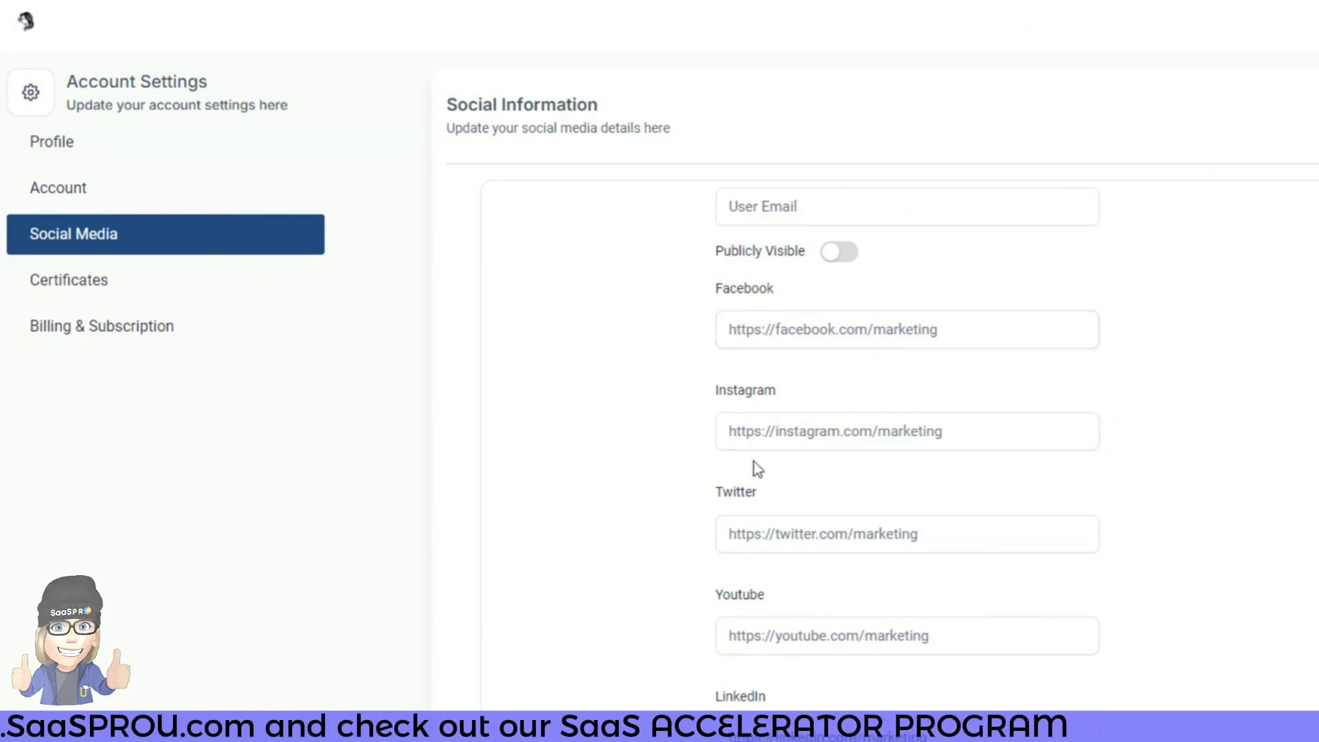
pyautogui.click(121, 292)
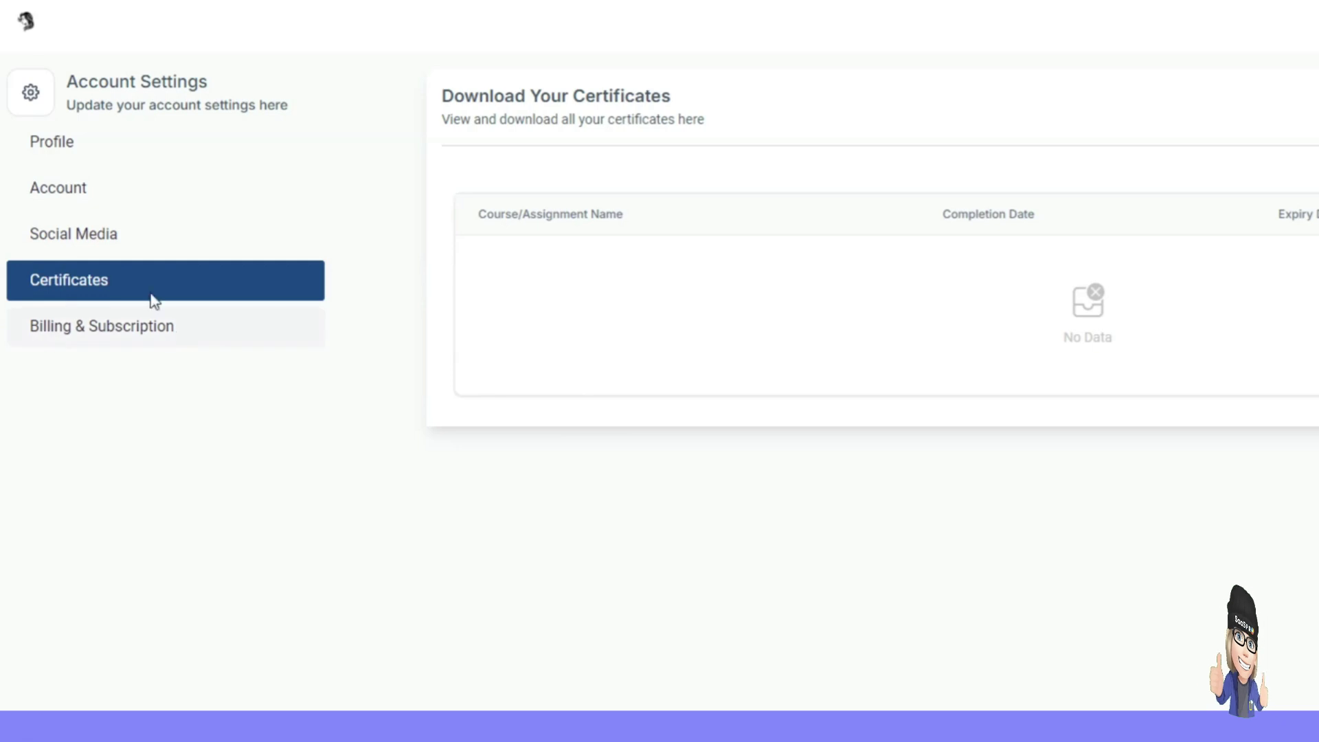
pyautogui.click(132, 332)
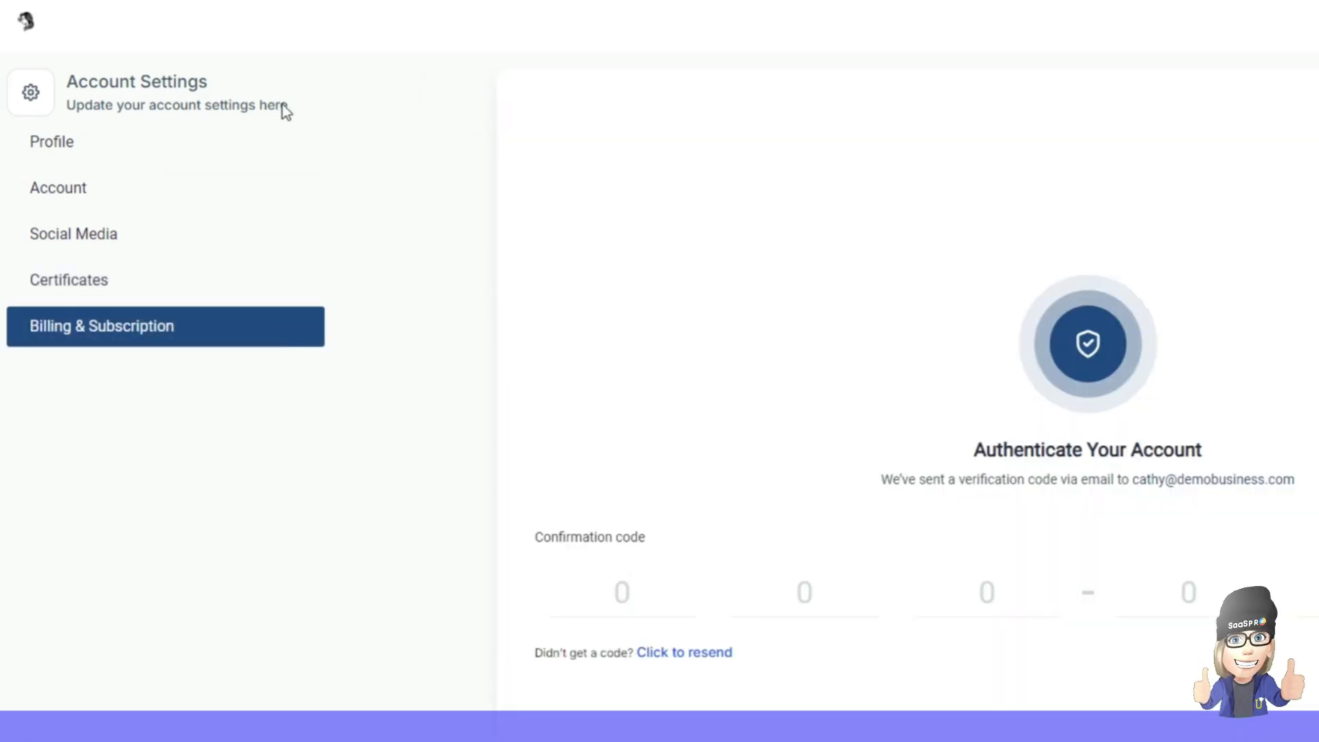
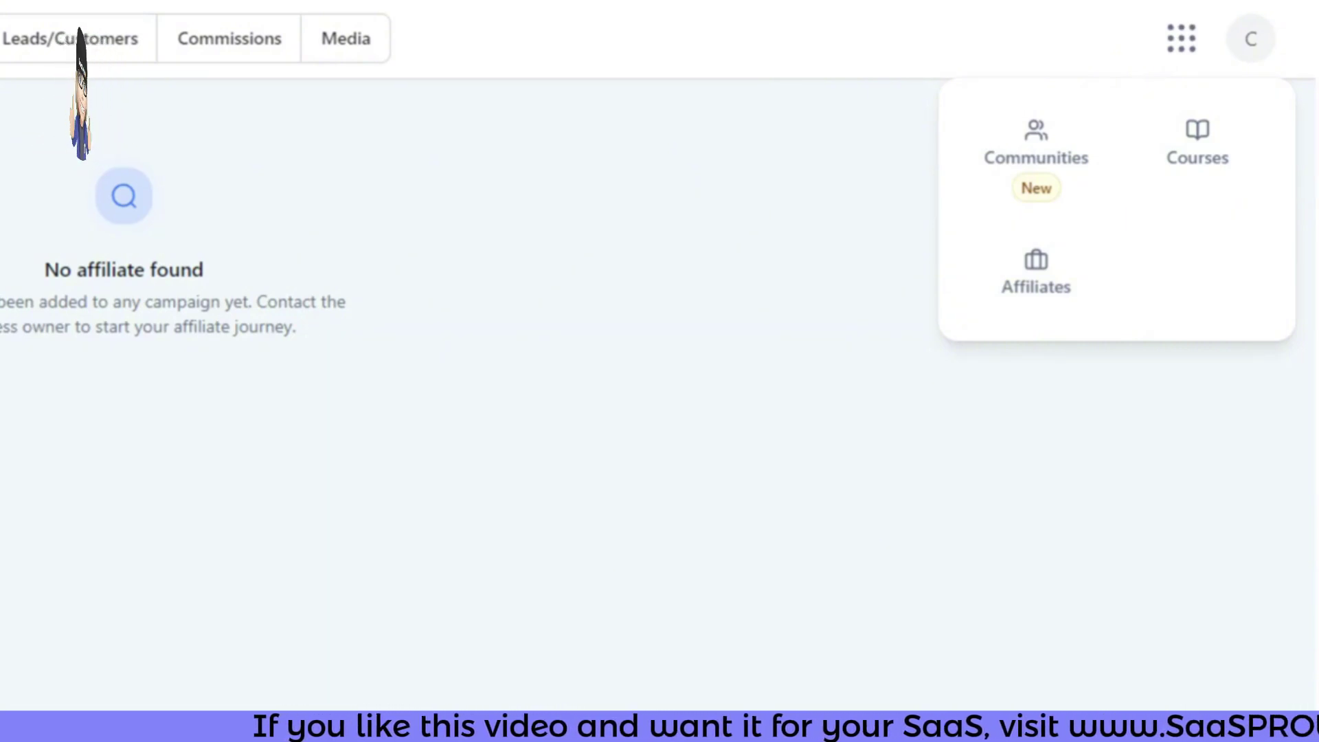
pyautogui.click(1036, 146)
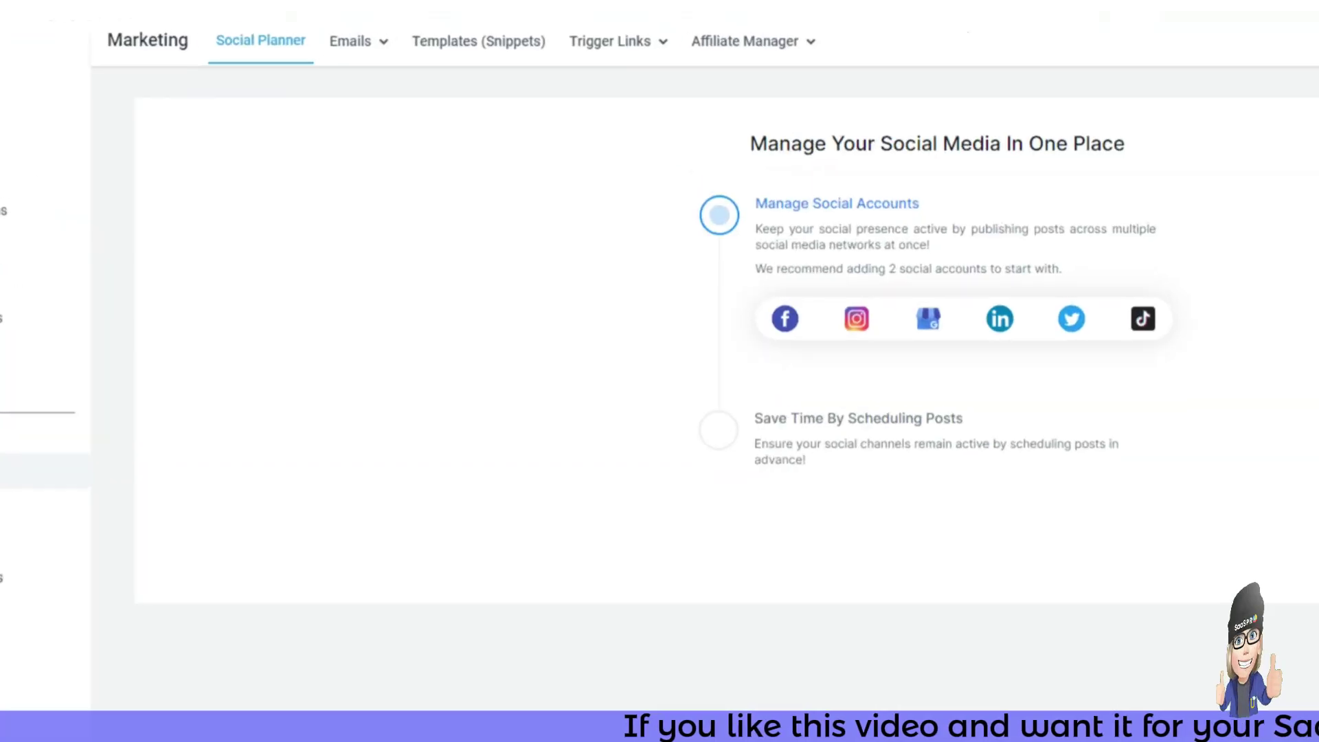
# - Check the Affiliate Manager under Marketing and the Courses and Communities options under Memberships
pyautogui.click(763, 51)
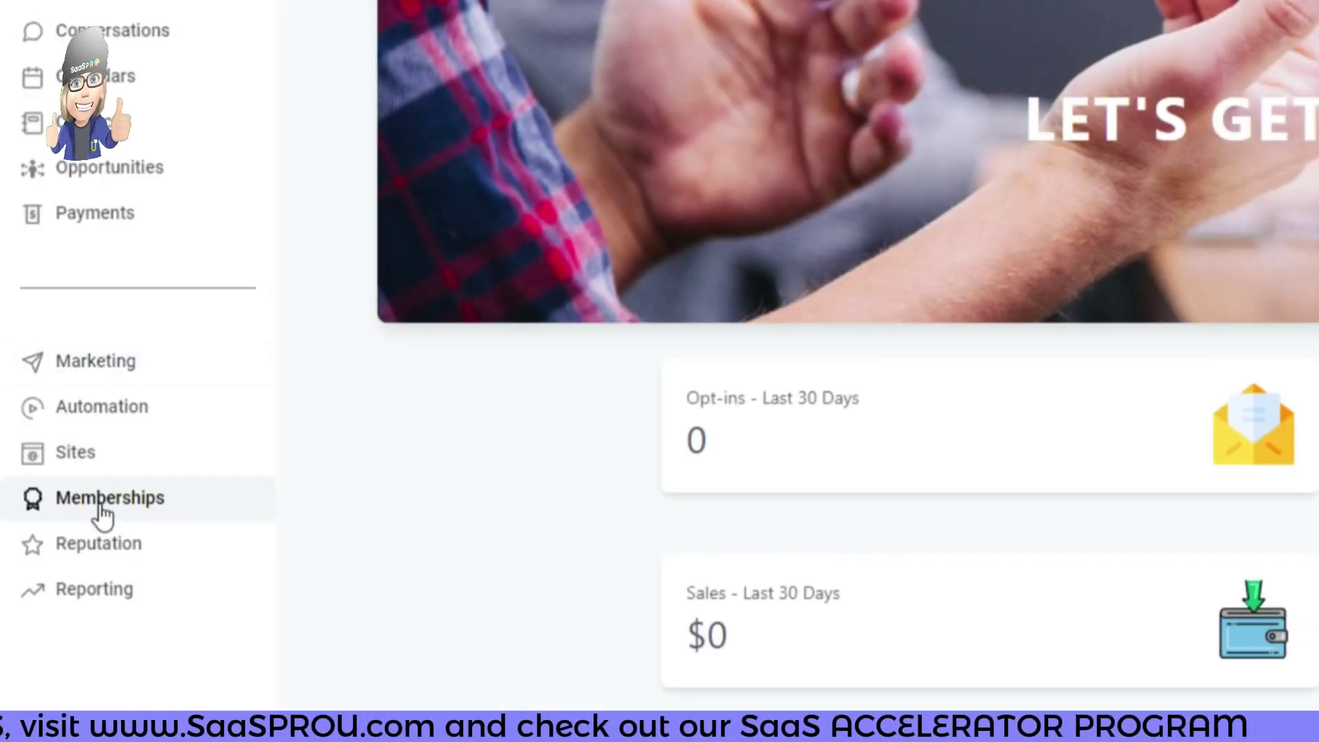
pyautogui.click(103, 508)
pyautogui.moveTo(320, 38)
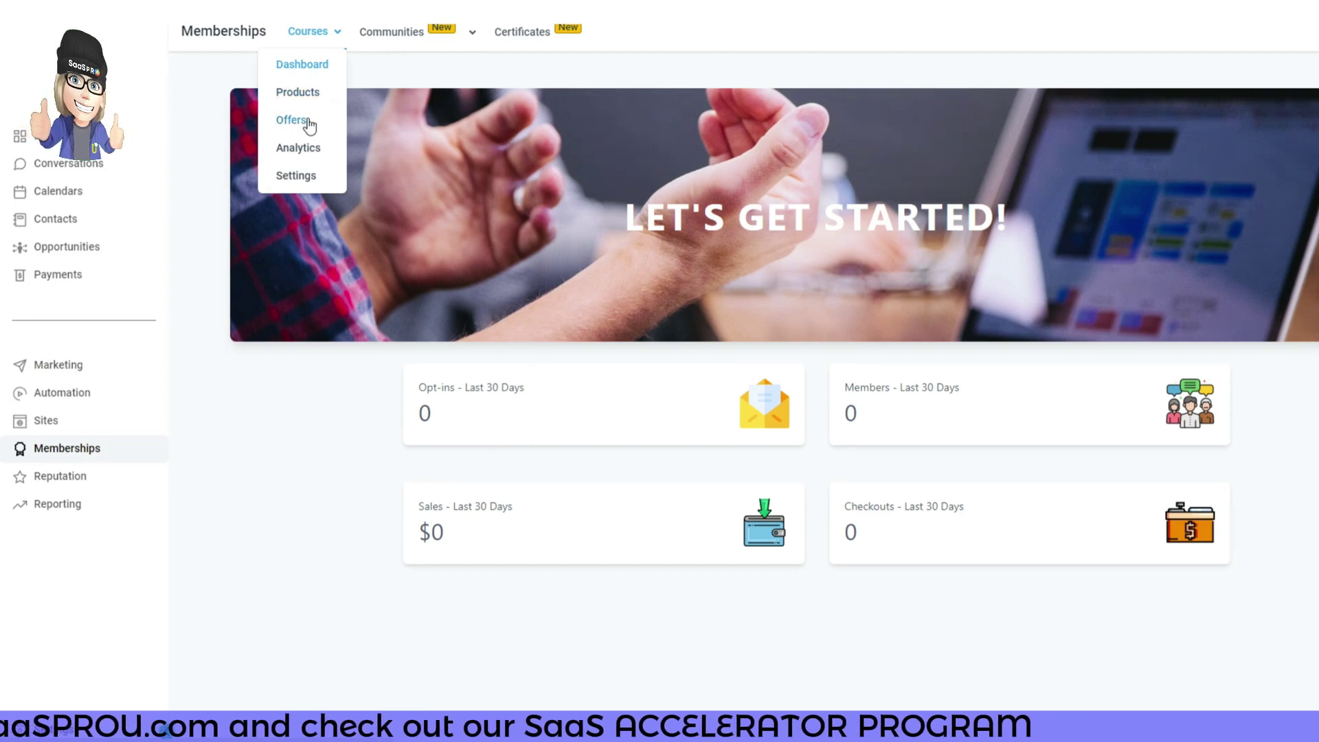
pyautogui.moveTo(408, 38)
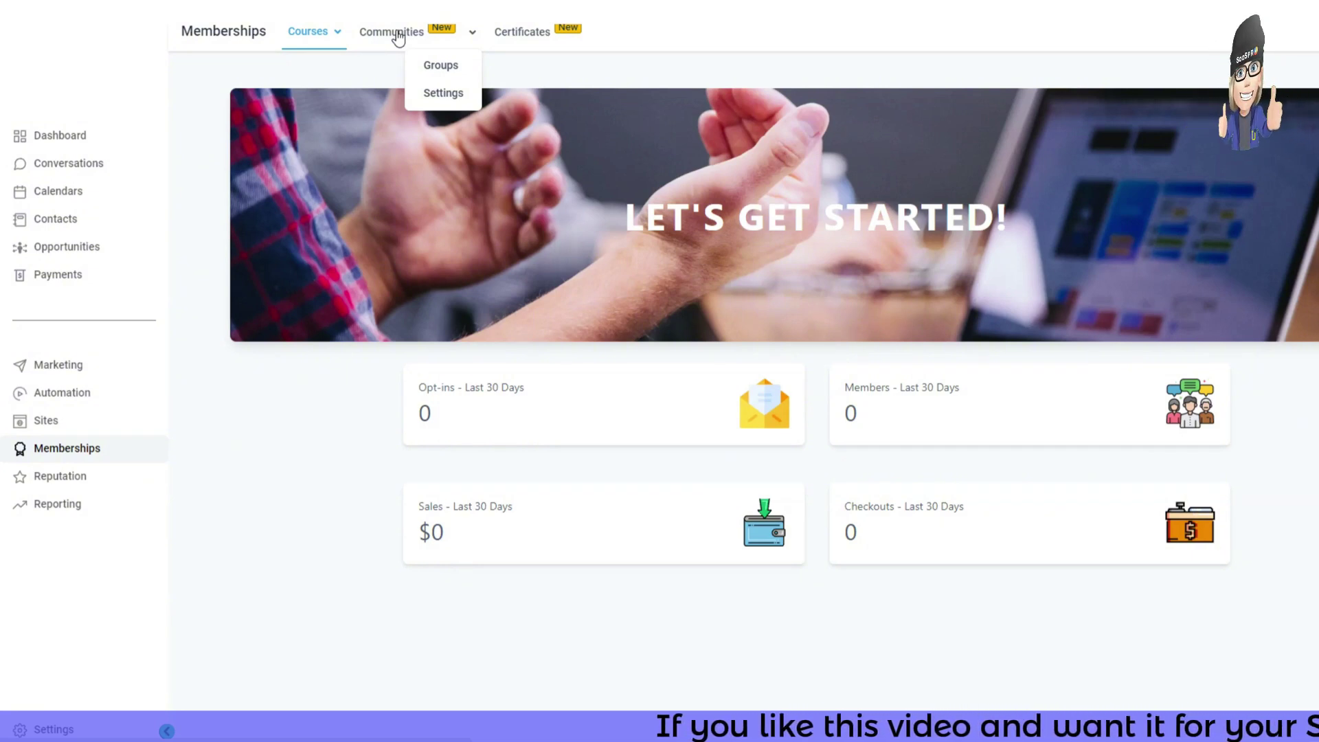
# - Open the Client Portal dashboard under Sites and review its portal URL and available actions
pyautogui.click(71, 431)
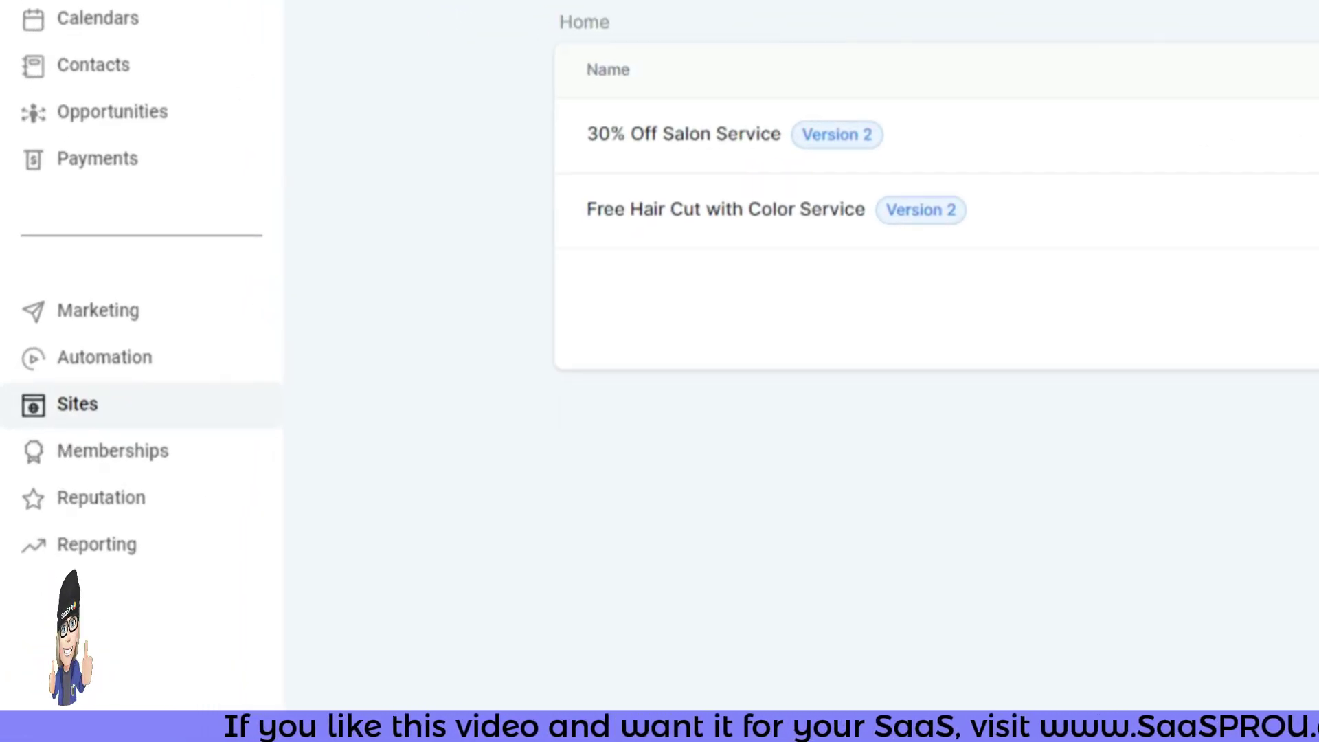
pyautogui.click(832, 0)
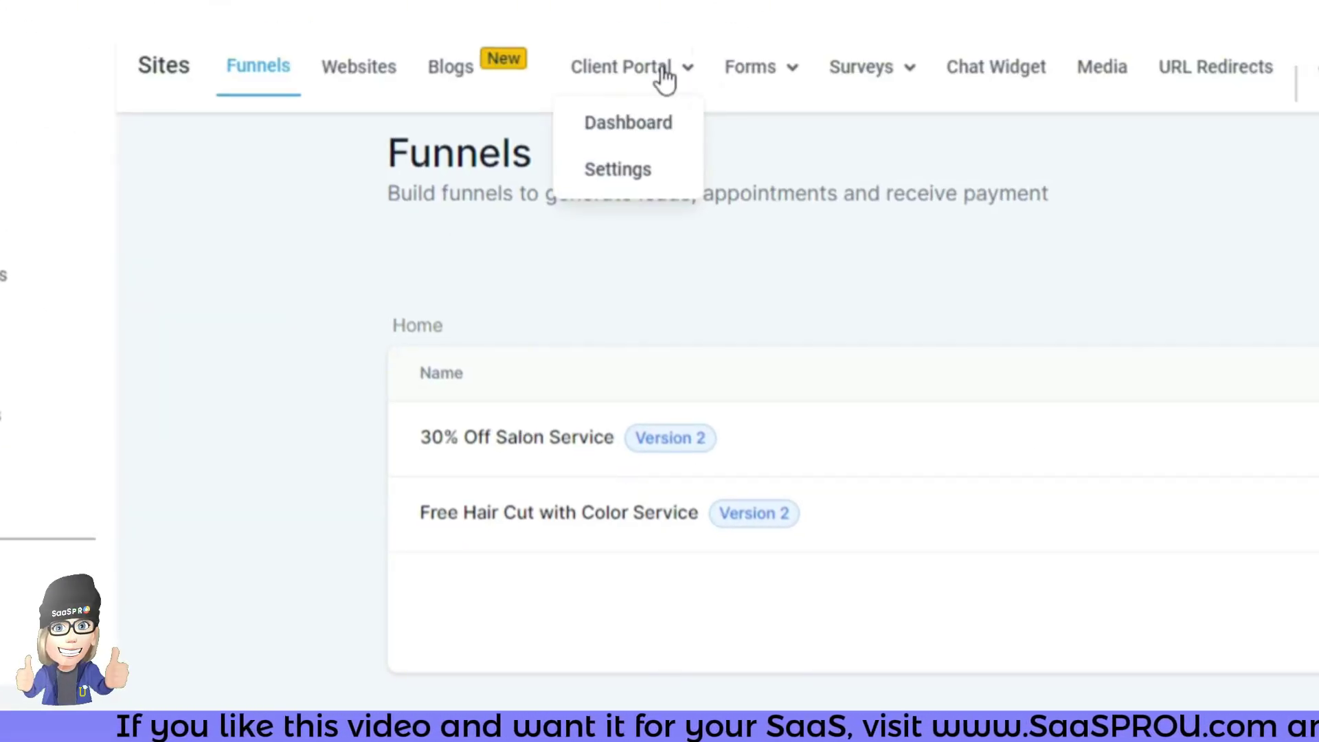
pyautogui.click(643, 127)
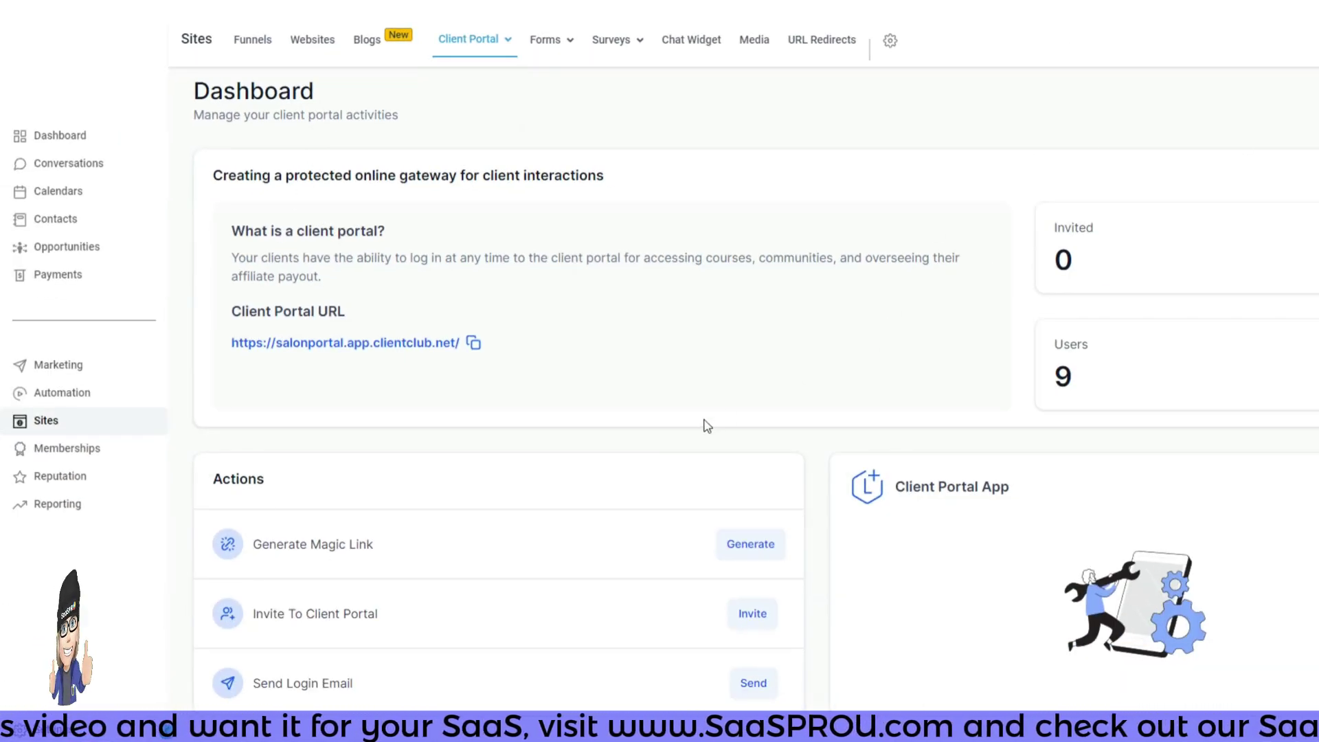
pyautogui.scroll(-1, 1036, 420)
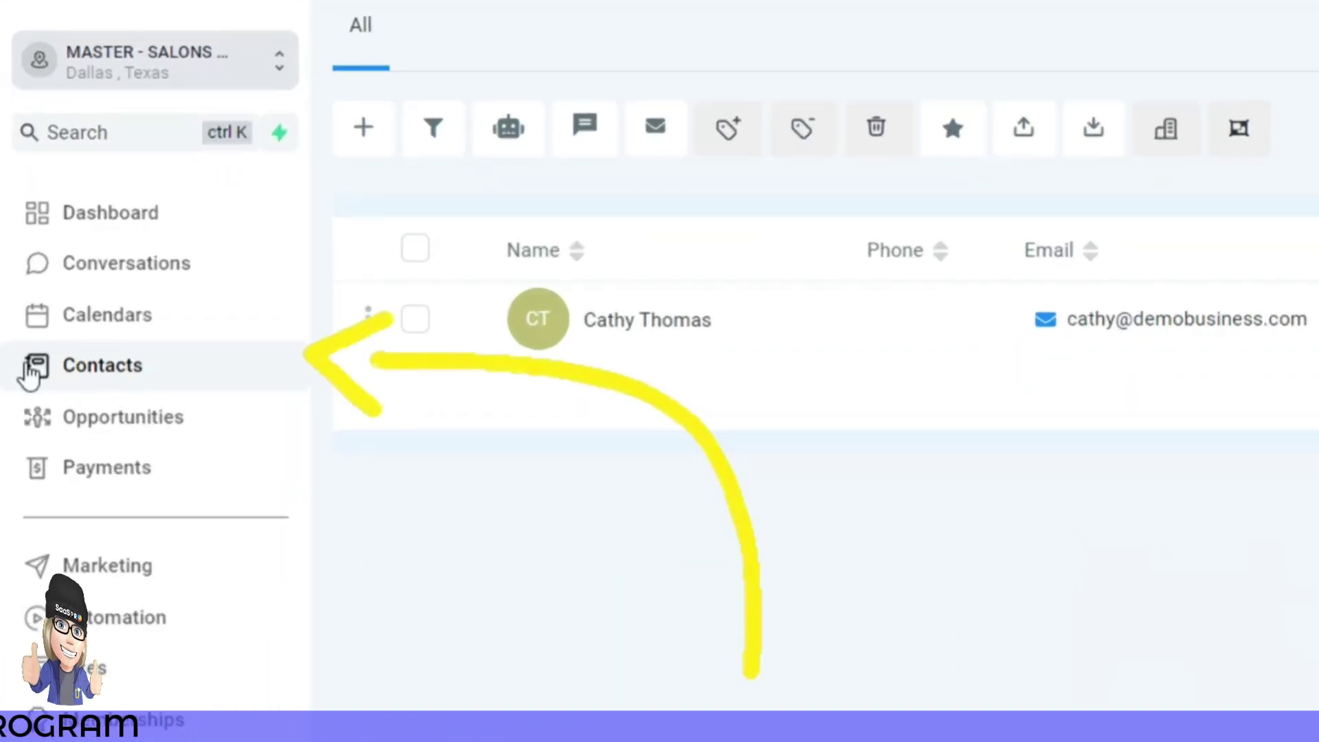
# - Open the client's contact record and go to its Client Portal section
pyautogui.click(622, 338)
pyautogui.scroll(-5, 178, 508)
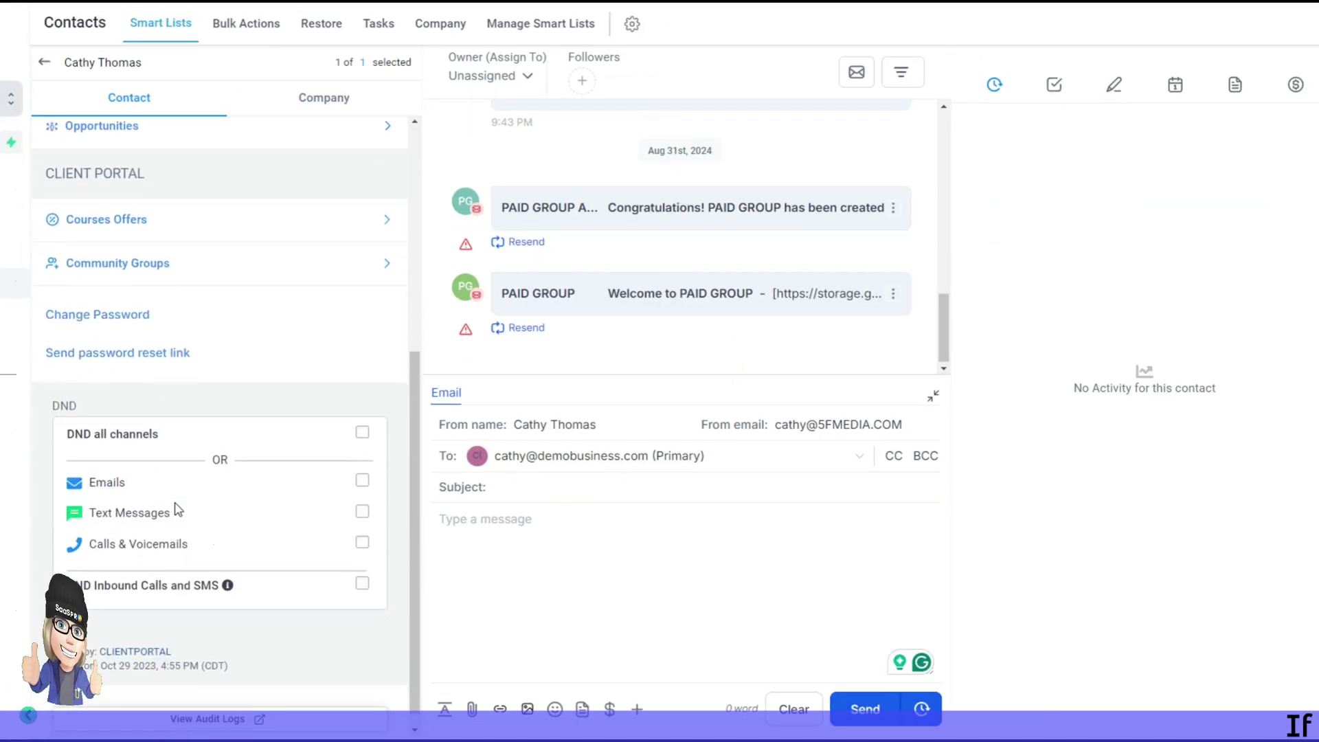
pyautogui.scroll(2, 103, 411)
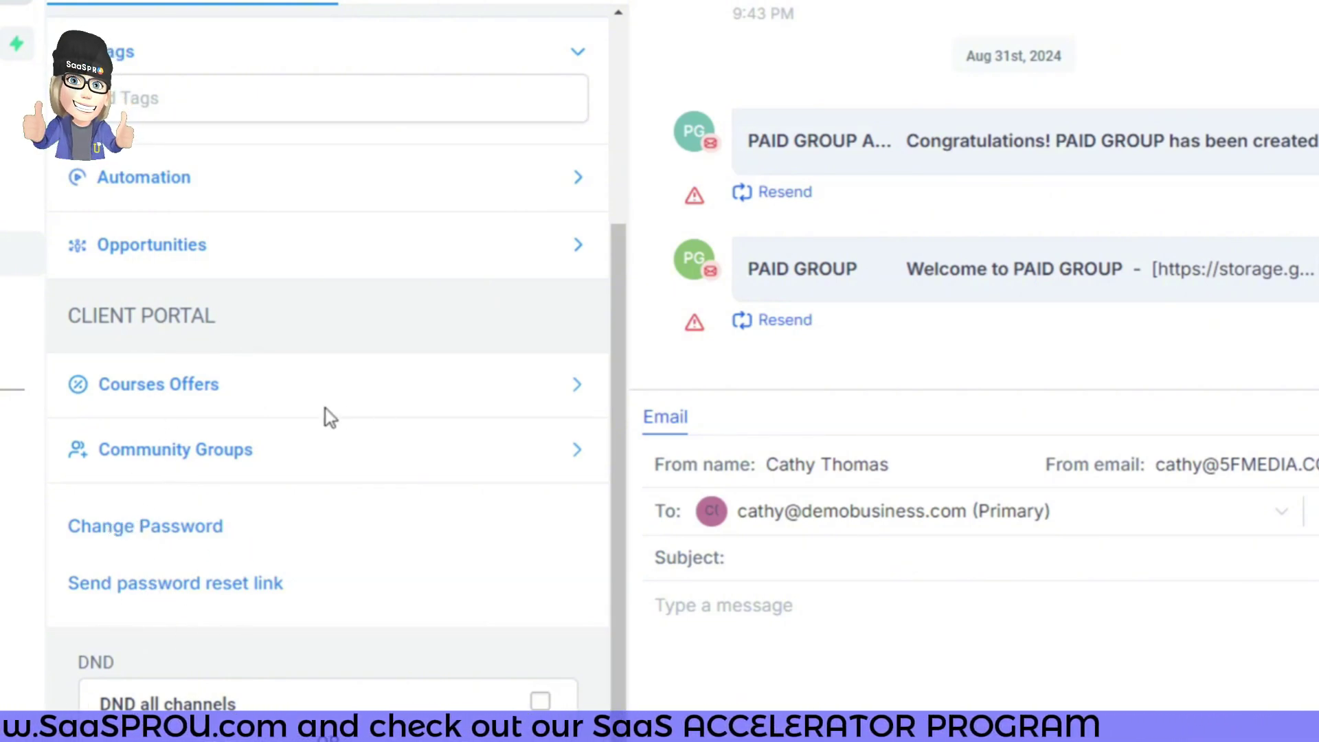
# - Add the FREE HAIR TIPS offer to the contact's Courses Offers and check the assigned offer
pyautogui.click(100, 386)
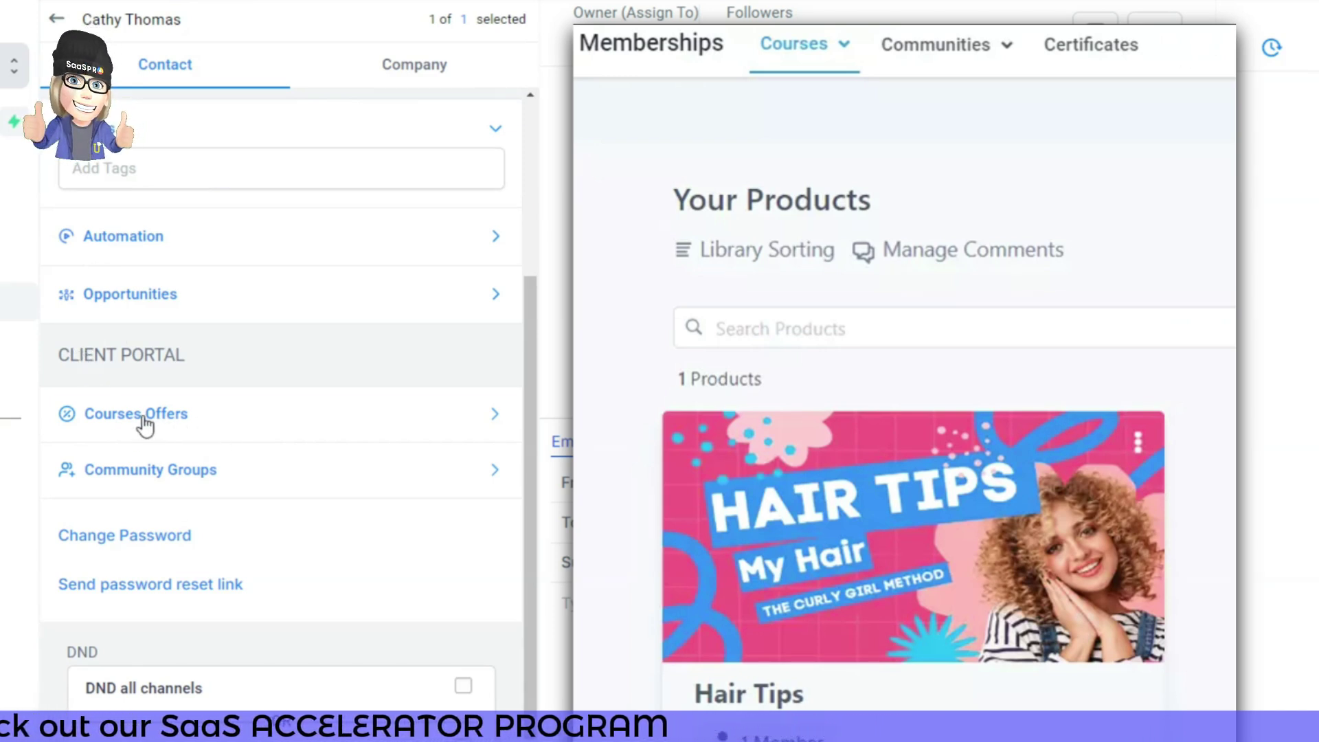
pyautogui.click(107, 416)
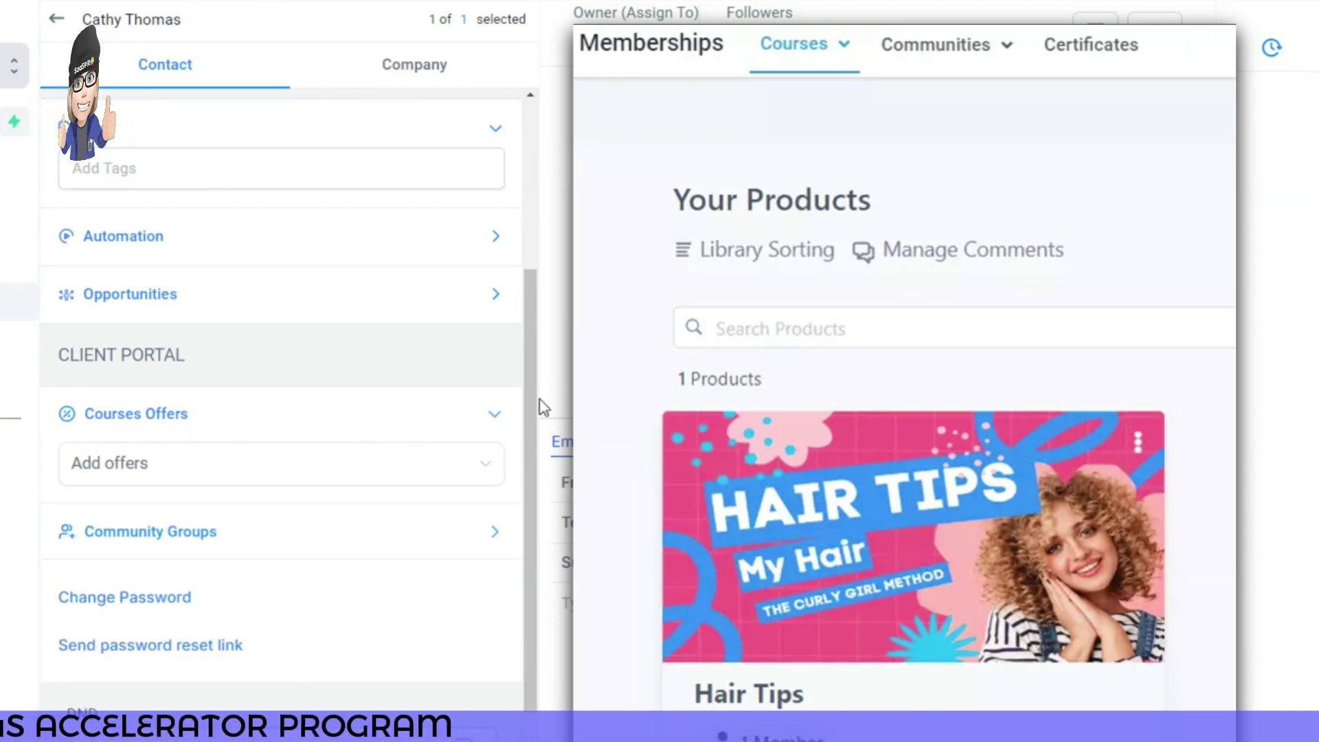
pyautogui.click(143, 481)
pyautogui.click(206, 513)
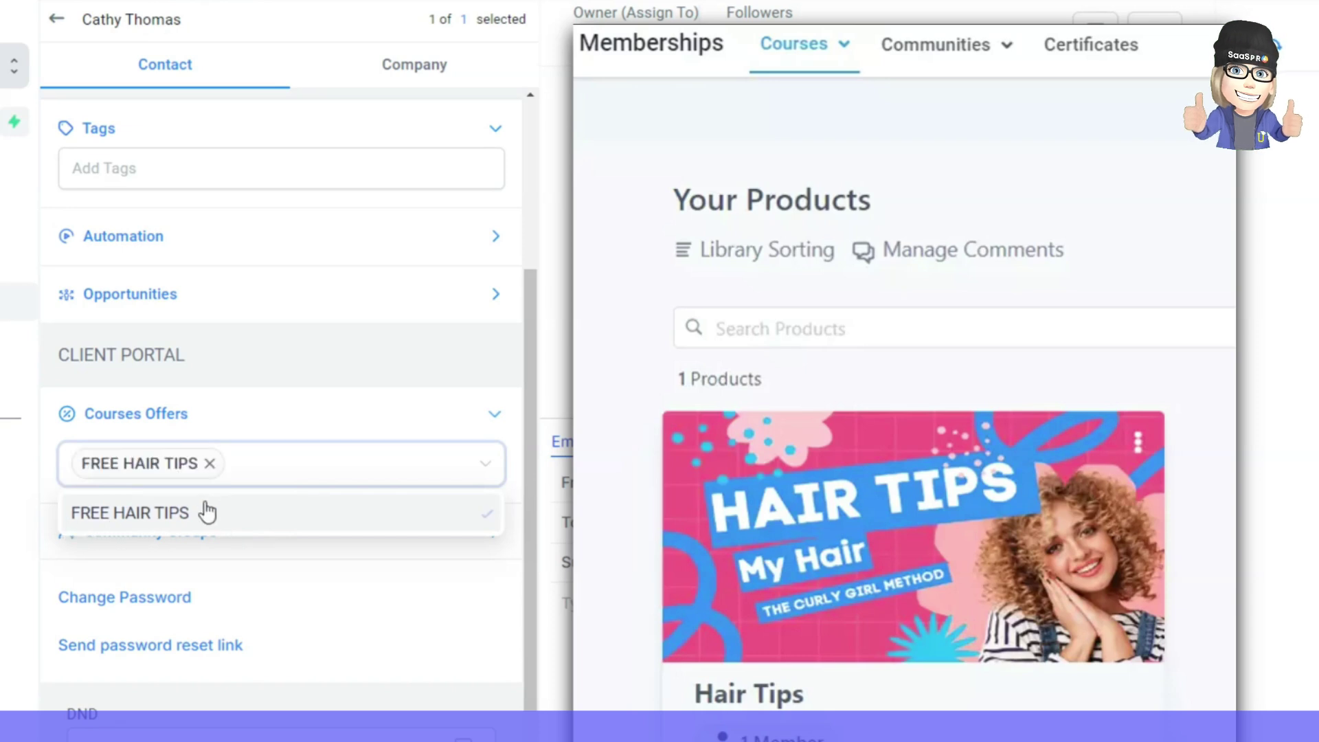
pyautogui.click(173, 416)
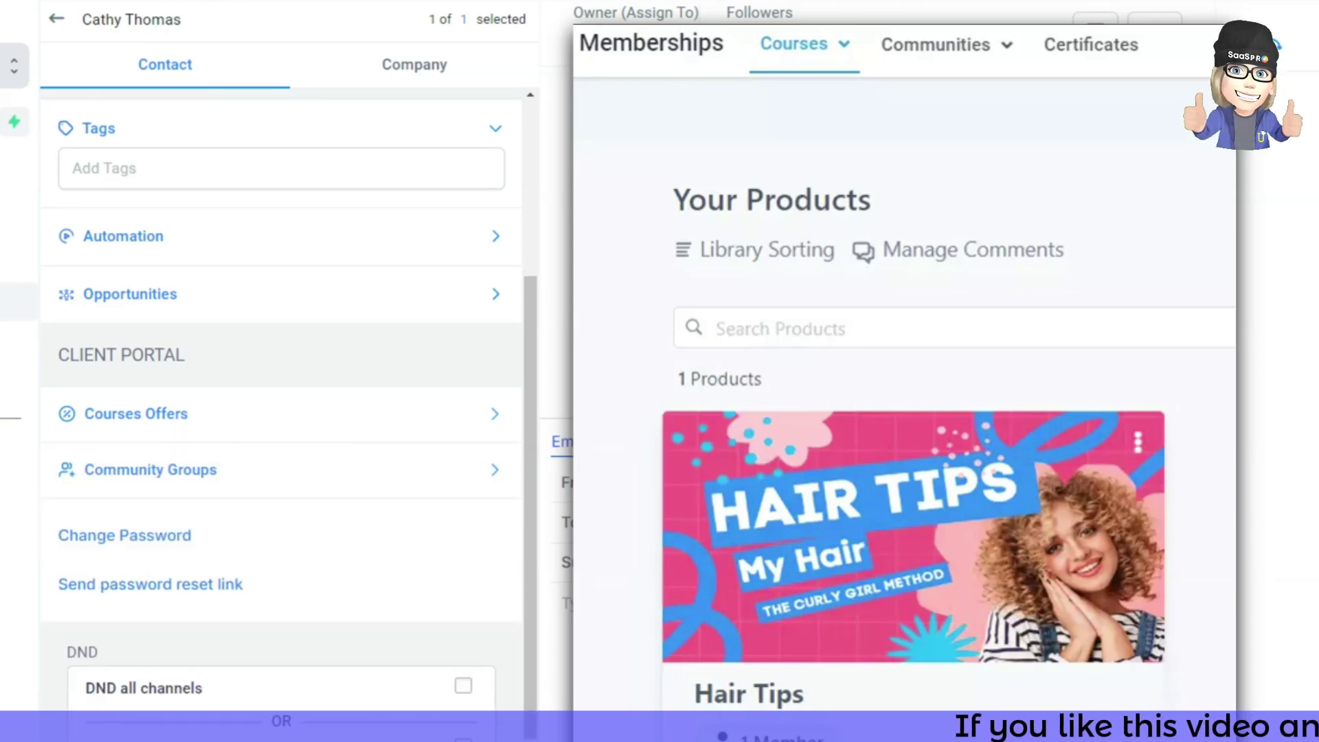
pyautogui.click(219, 414)
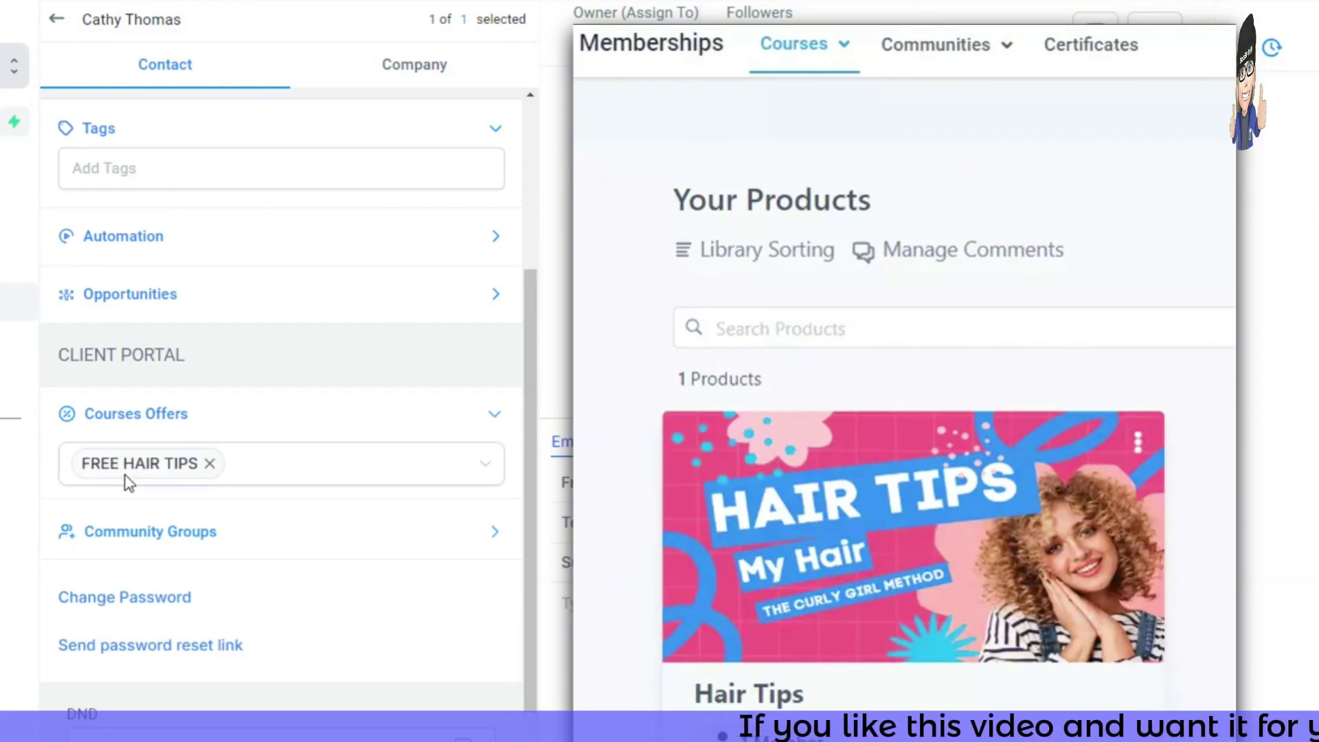
pyautogui.click(257, 416)
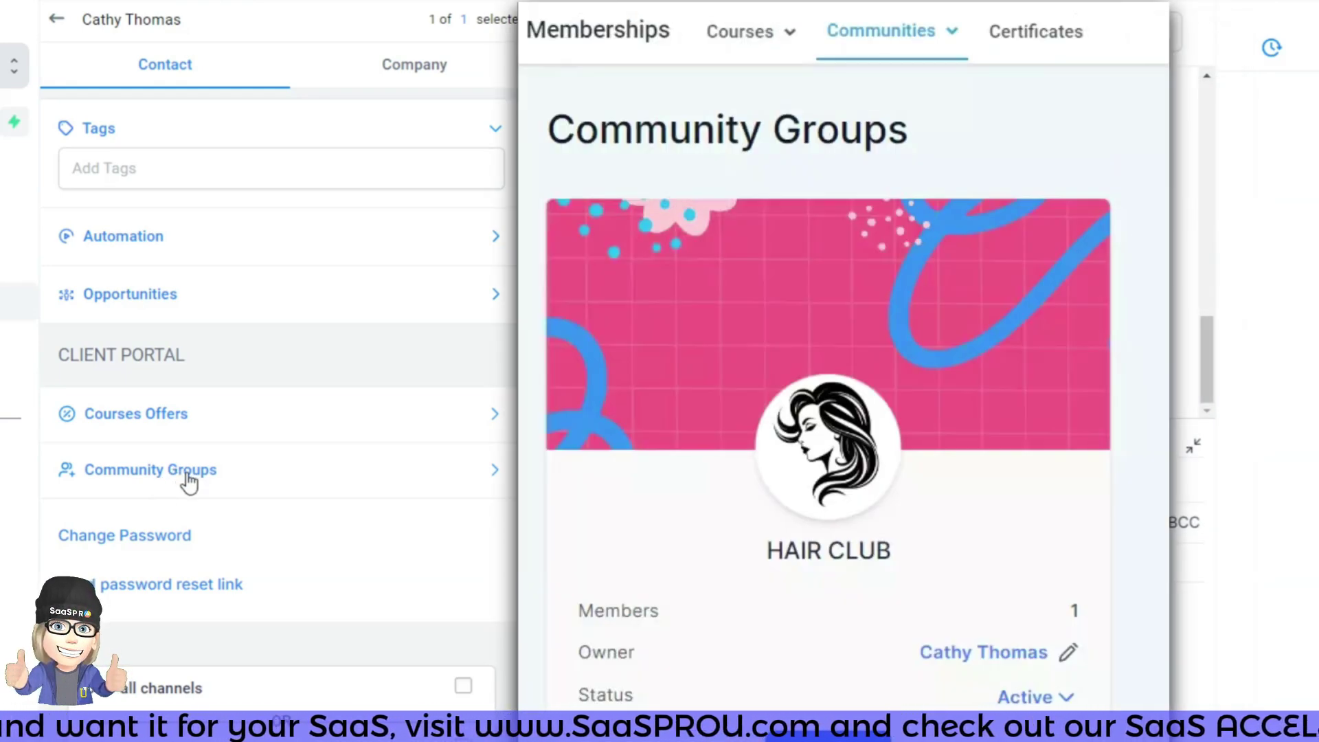
# - Examine the contact's Community Groups and check whether HAIR CLUB and PAID GROUP can be removed
pyautogui.click(143, 479)
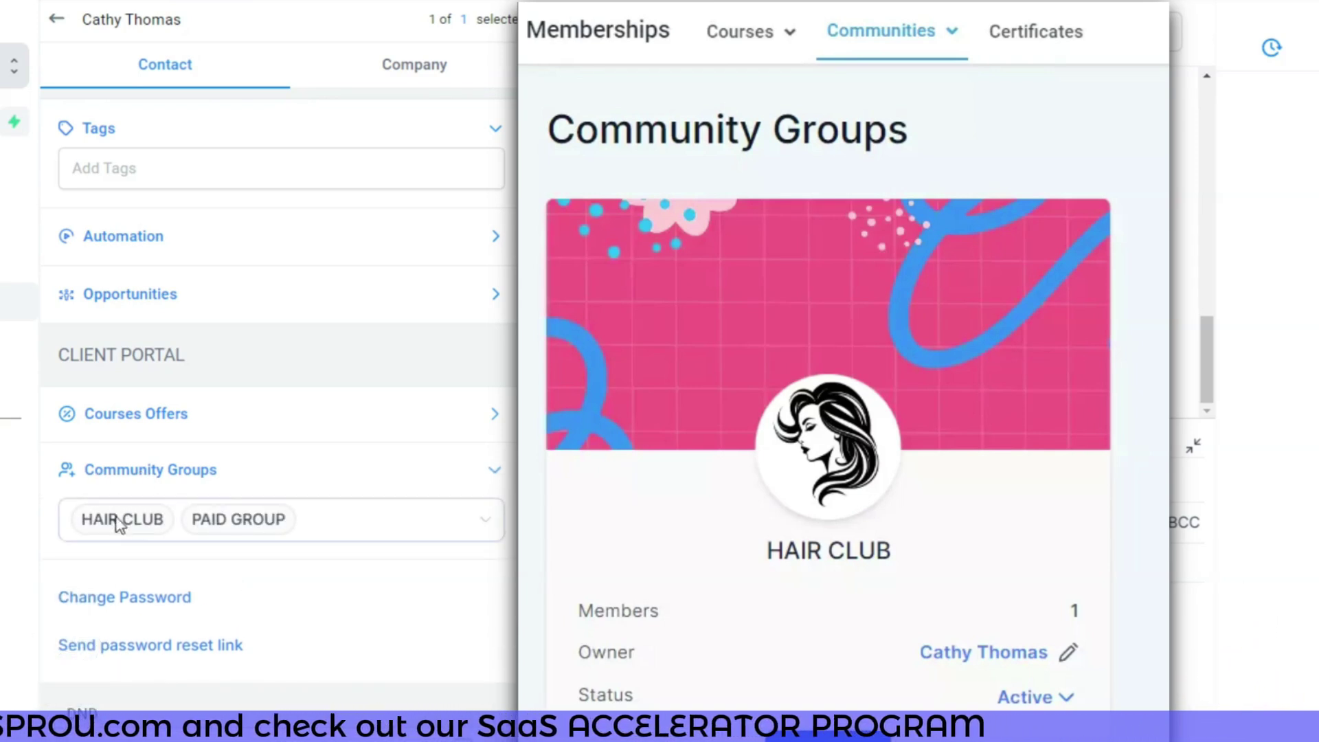
pyautogui.click(105, 536)
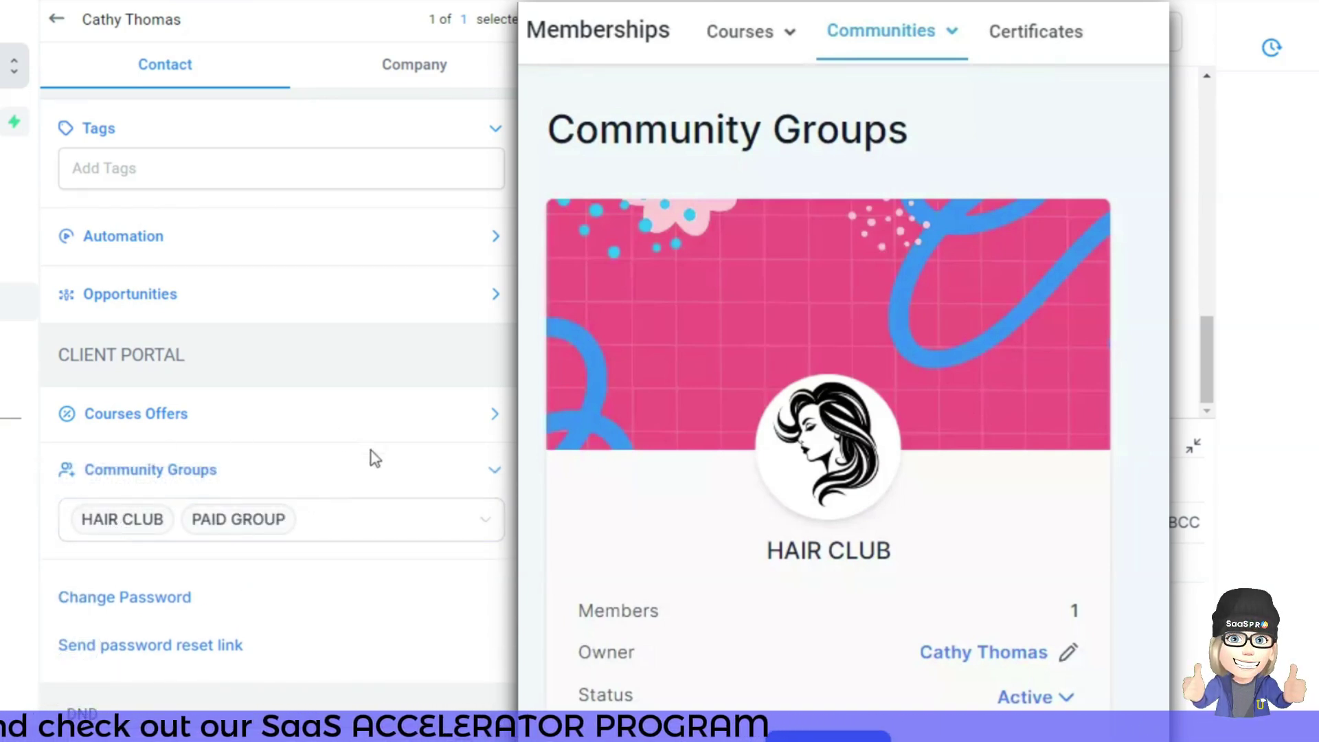
pyautogui.moveTo(254, 533)
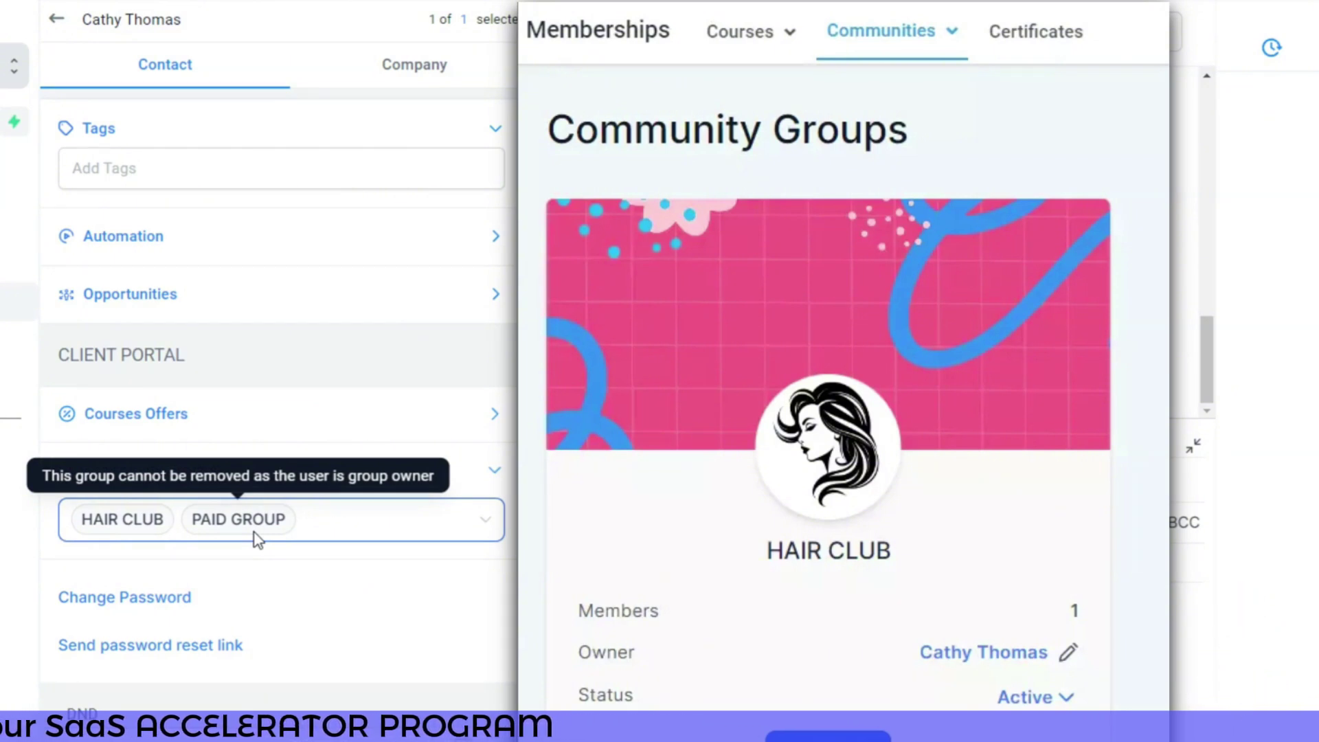
pyautogui.click(341, 469)
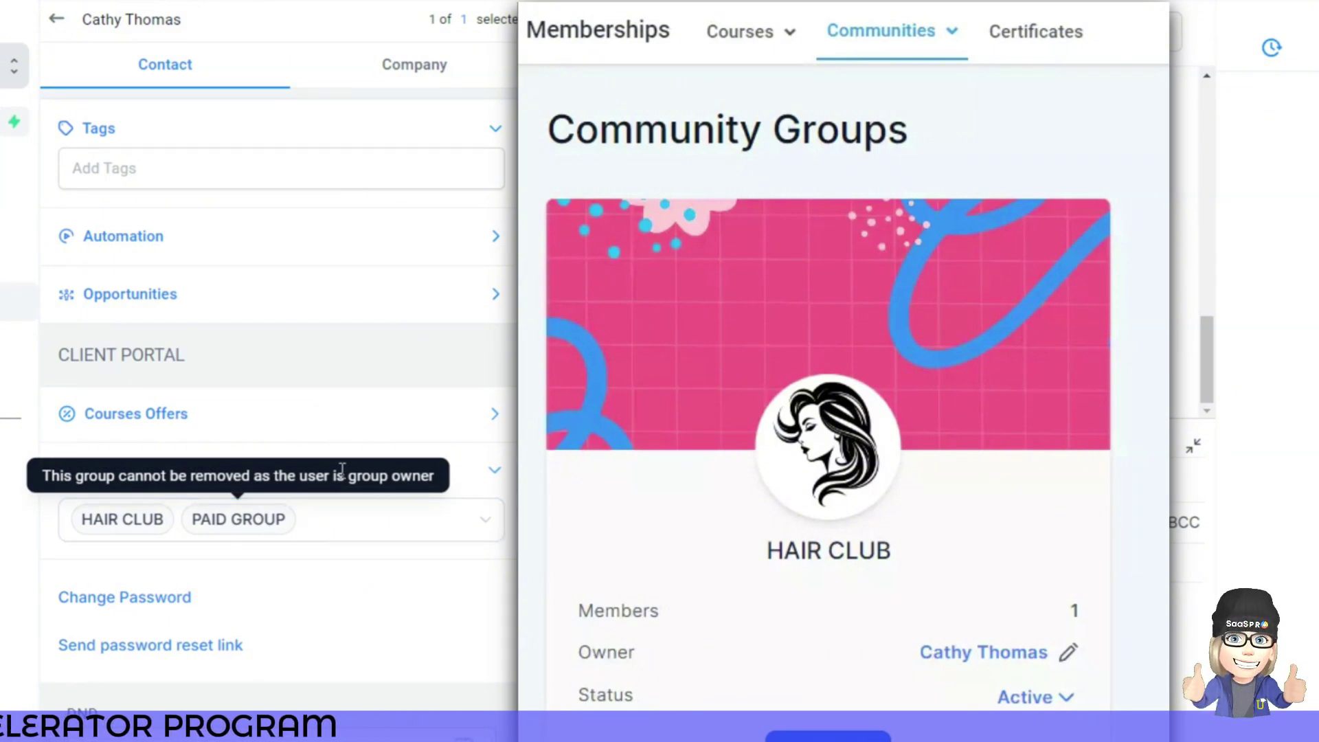
pyautogui.click(79, 539)
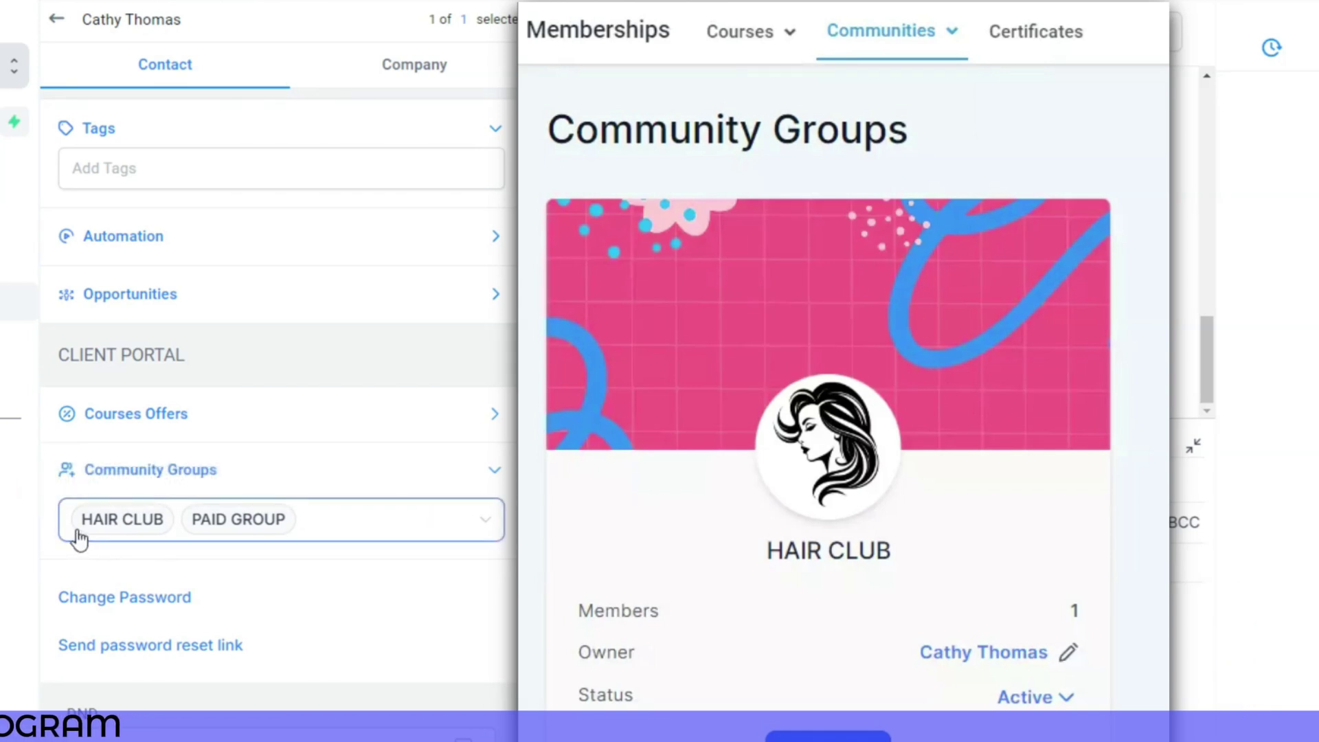
pyautogui.click(88, 517)
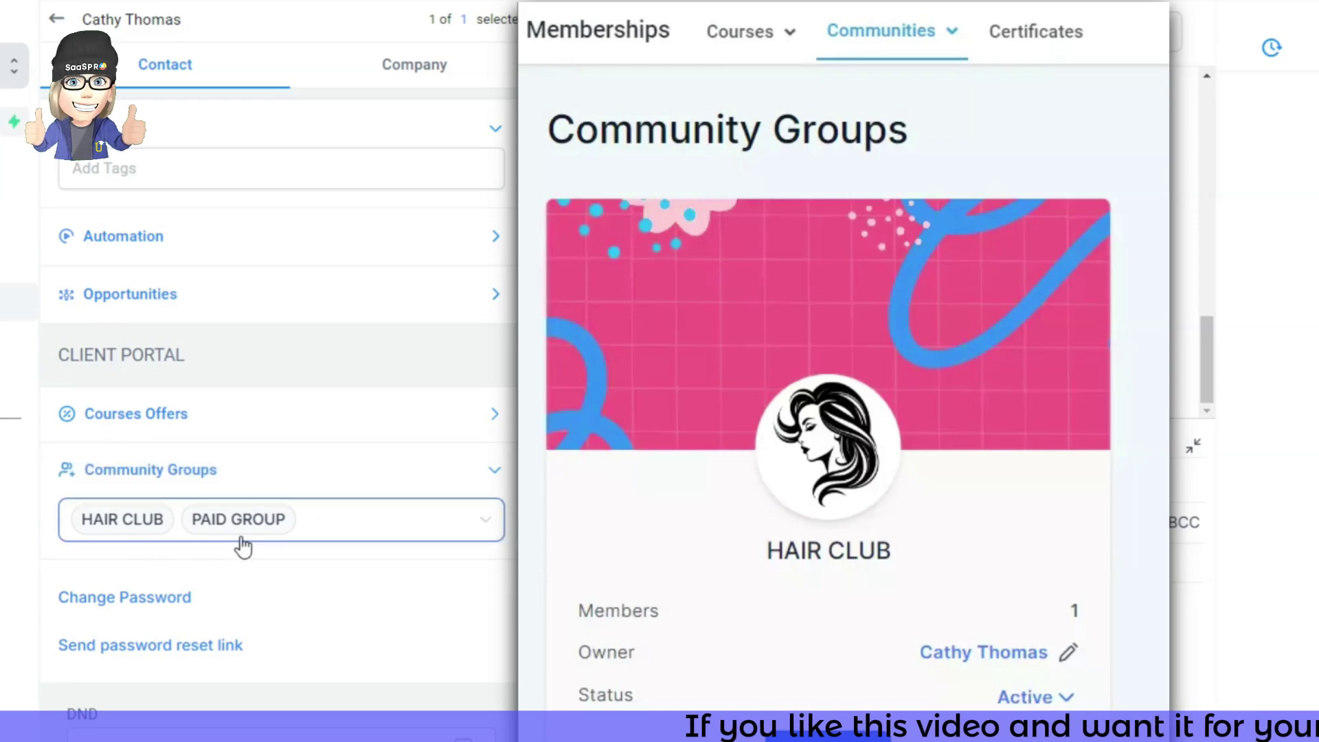
# - View the contact's Change Password form, cancel it, and send the contact a password reset link
pyautogui.click(125, 597)
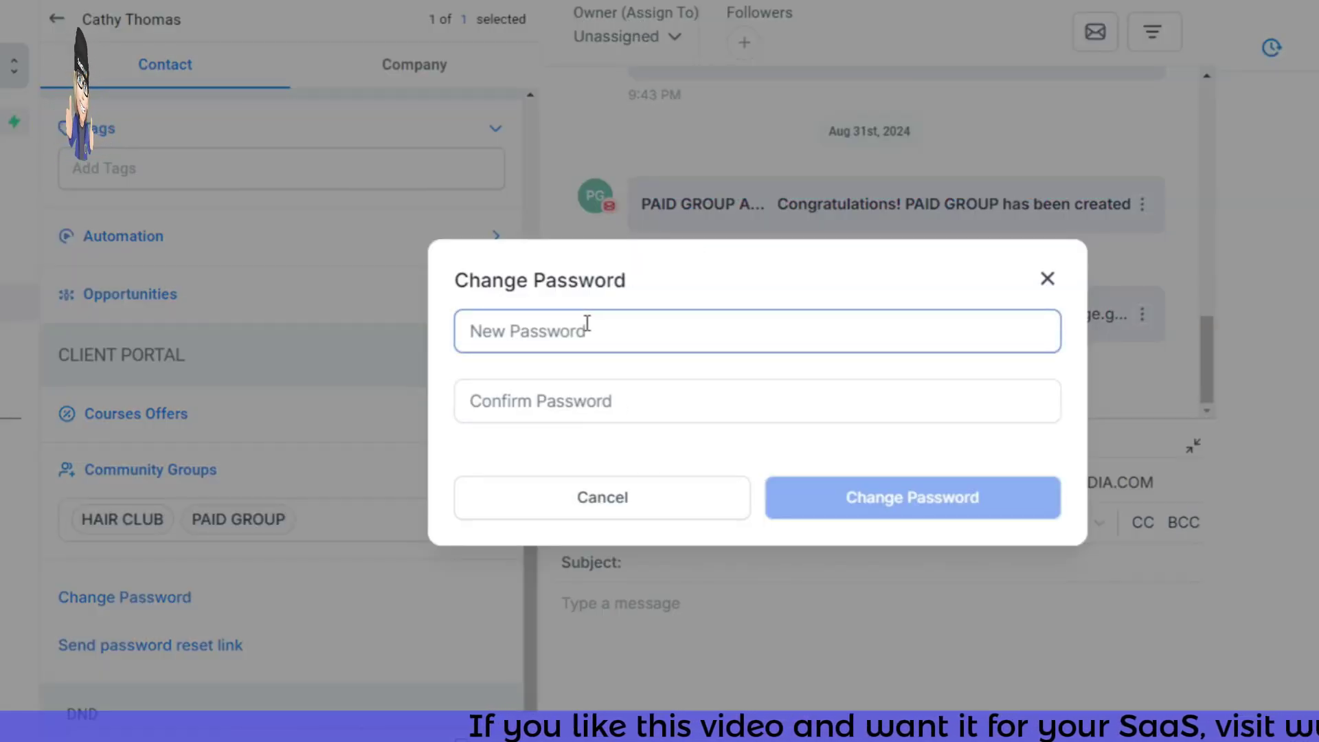
pyautogui.click(592, 505)
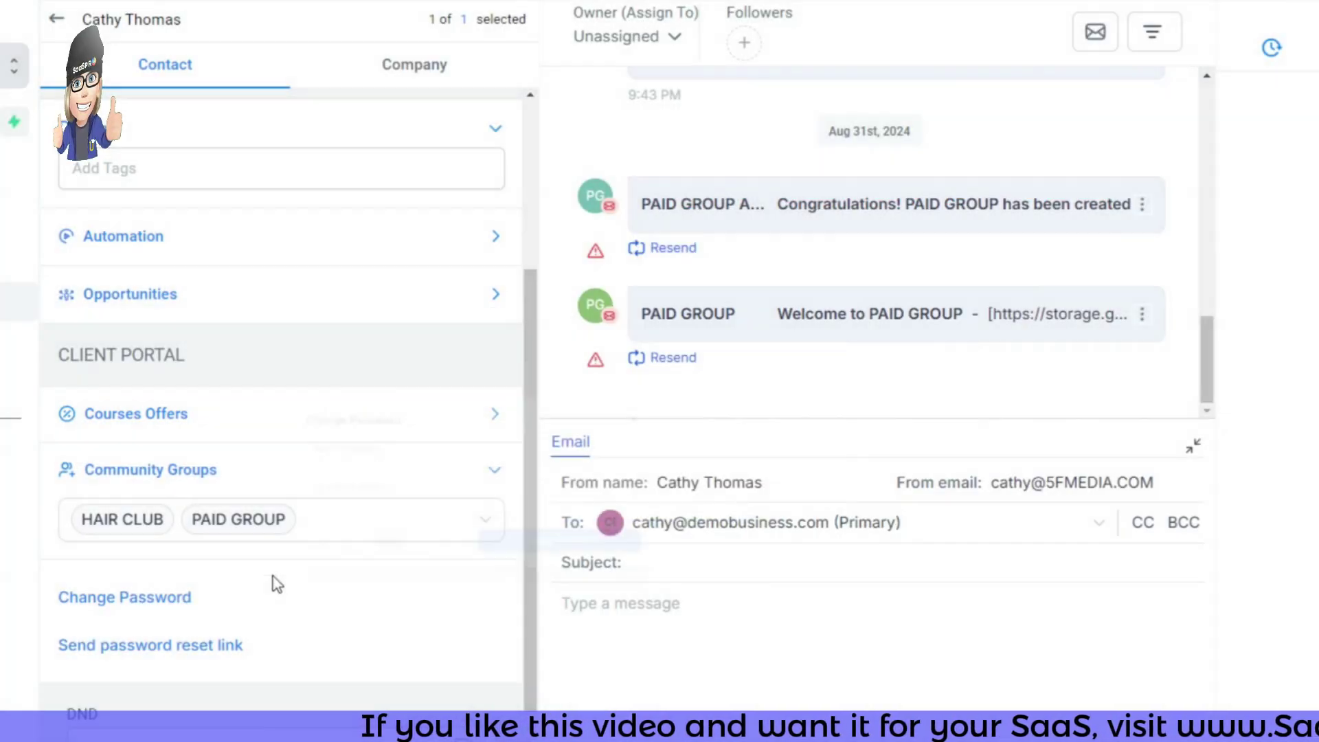
pyautogui.click(159, 647)
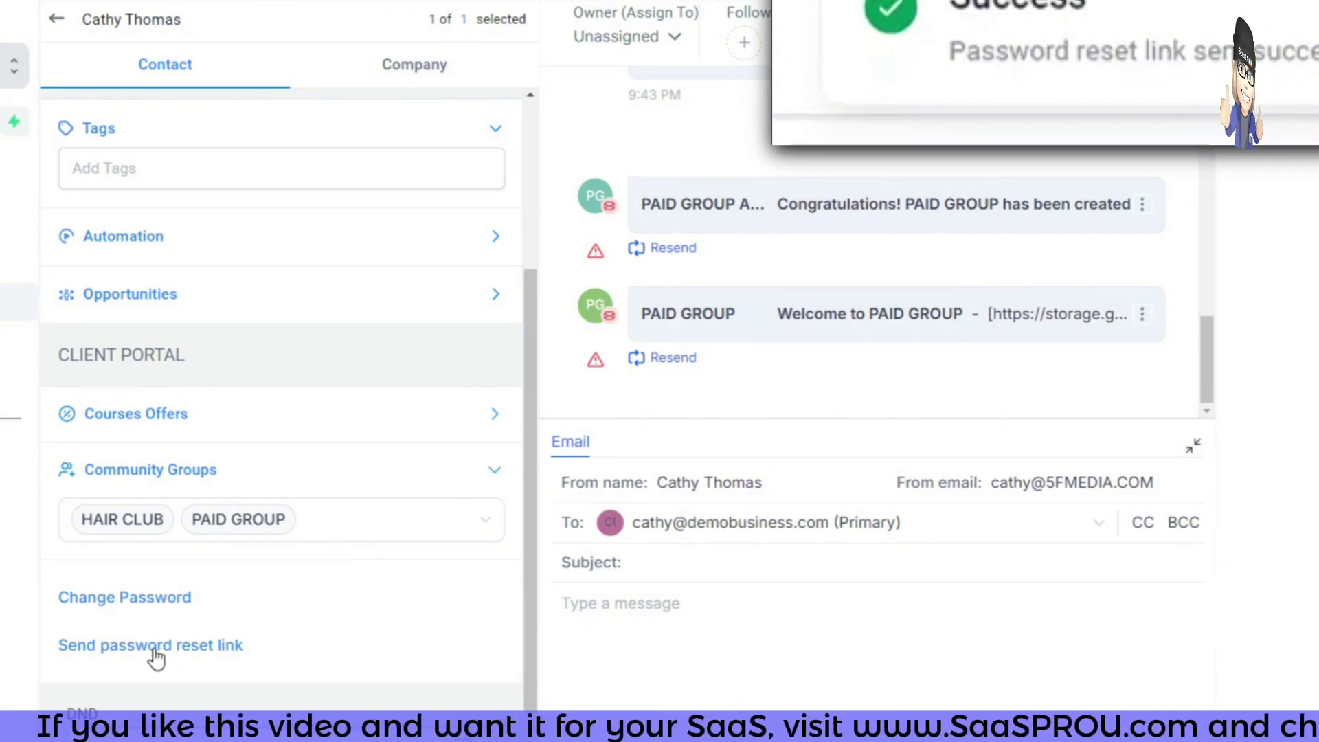